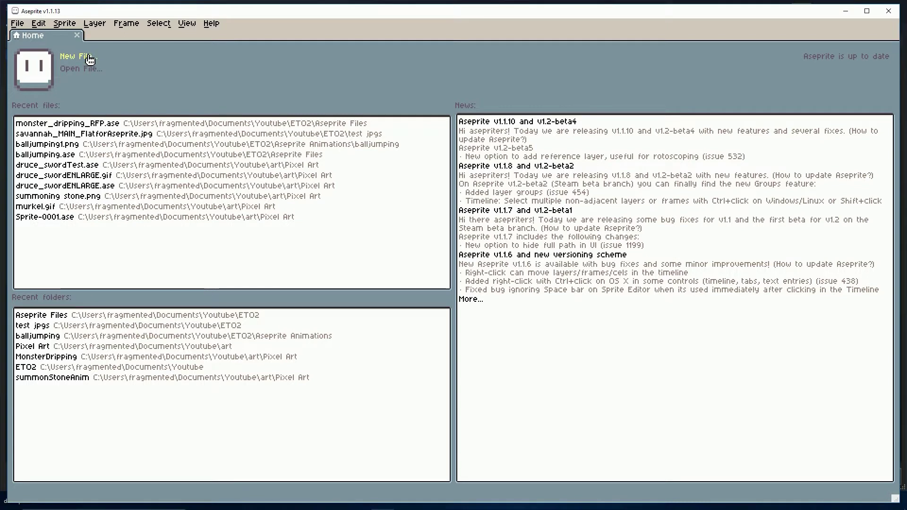
# - Start a new sprite and set both width and height to 128 px
pyautogui.click(94, 59)
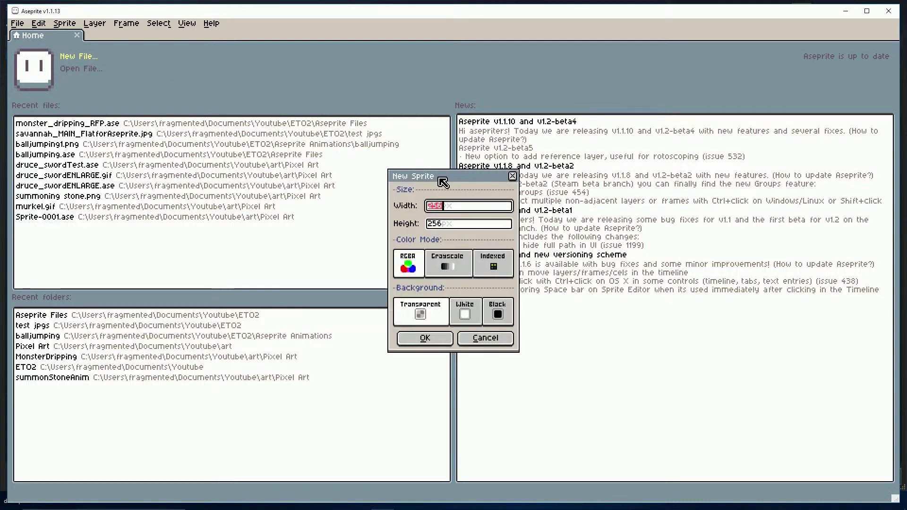
pyautogui.press('BackSpace')
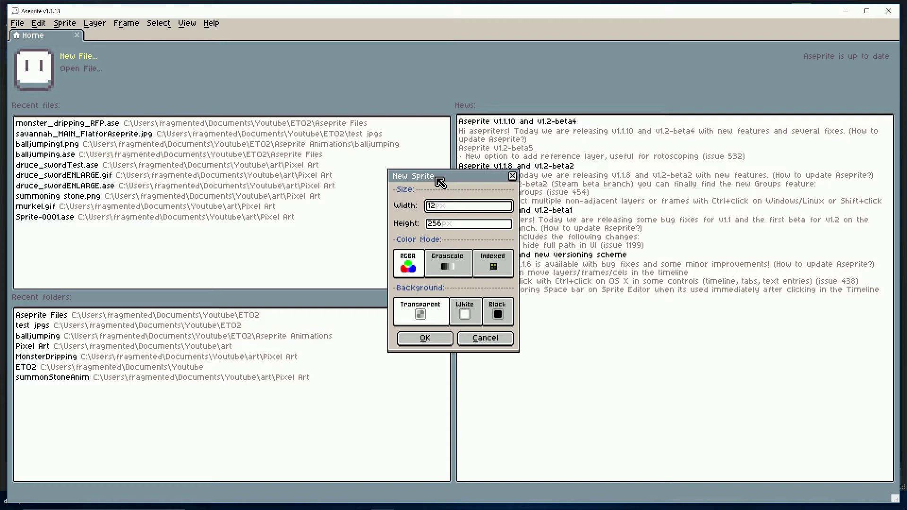
pyautogui.write('128')
pyautogui.click(443, 225)
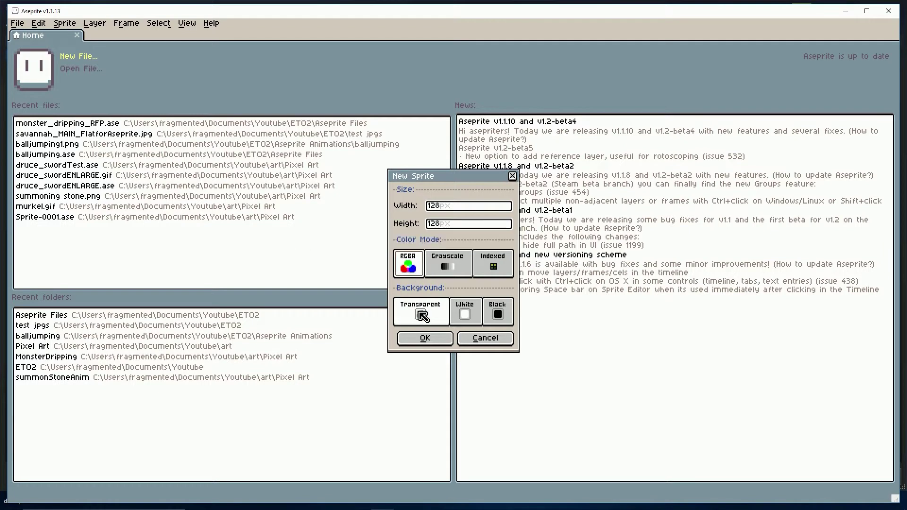
# - Create the 128×128 sprite, zoom in, and settle on the Pencil after test strokes
pyautogui.click(427, 338)
pyautogui.scroll(1, 511, 206)
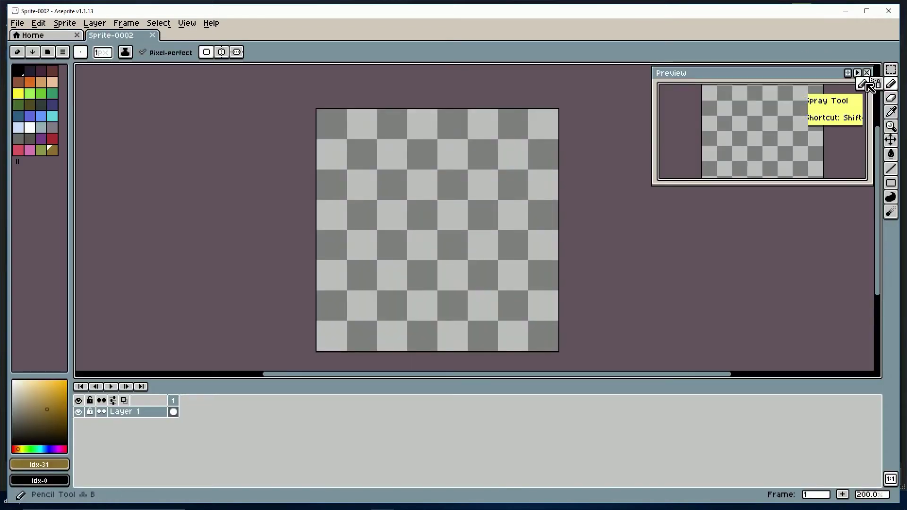
pyautogui.moveTo(477, 194); pyautogui.dragTo(416, 188)
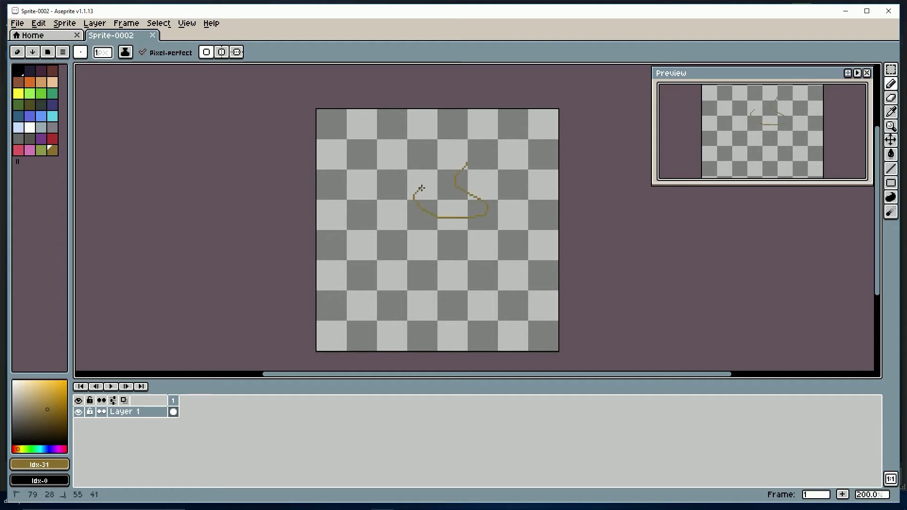
pyautogui.hotkey('ctrl', 'z')
pyautogui.moveTo(892, 86)
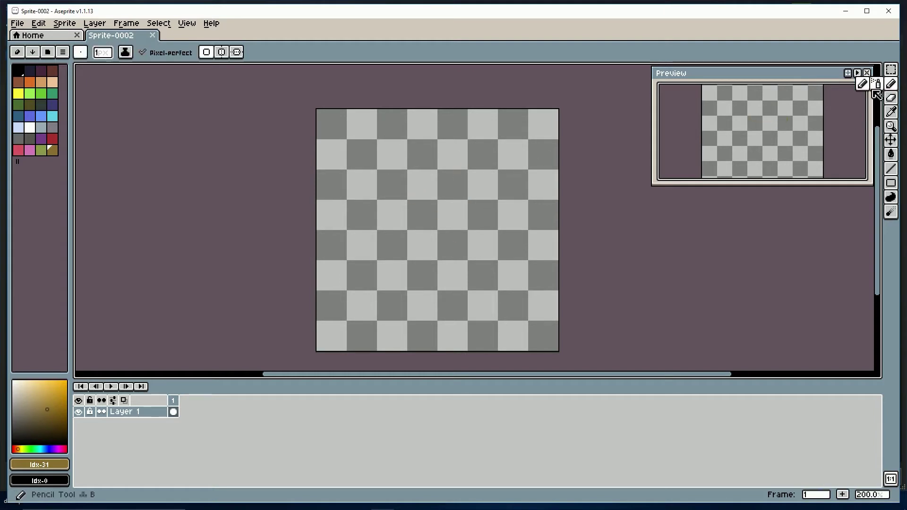
pyautogui.click(878, 86)
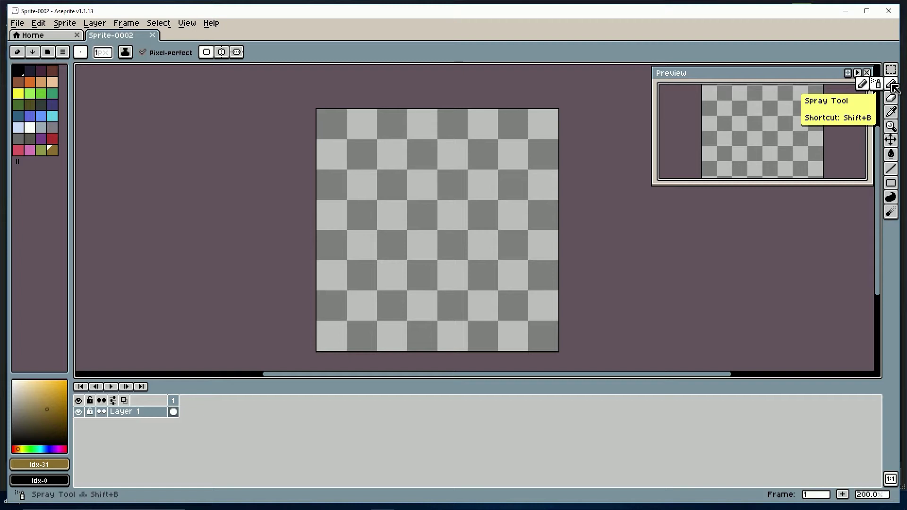
pyautogui.click(867, 86)
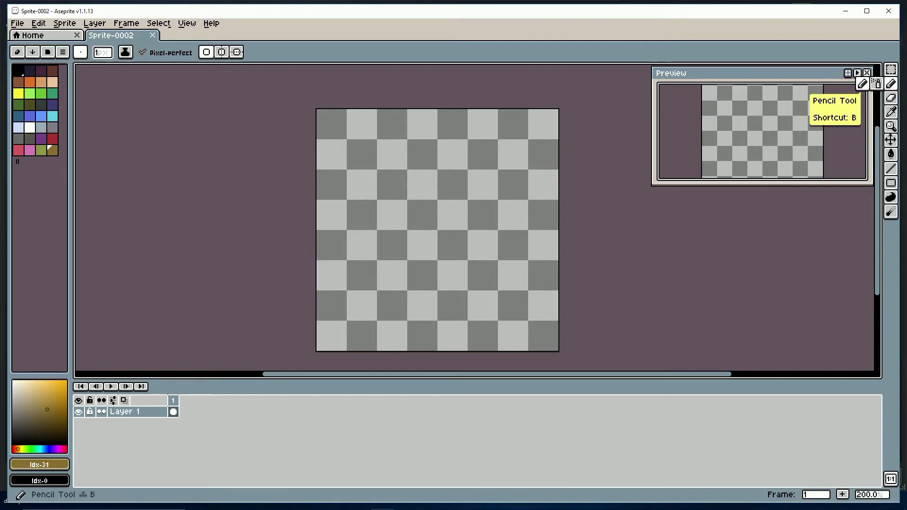
pyautogui.click(452, 182)
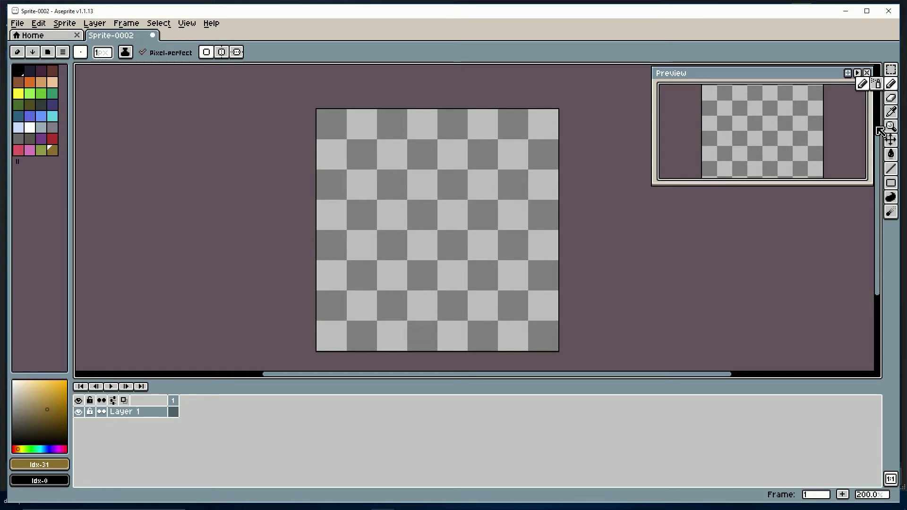
pyautogui.click(862, 84)
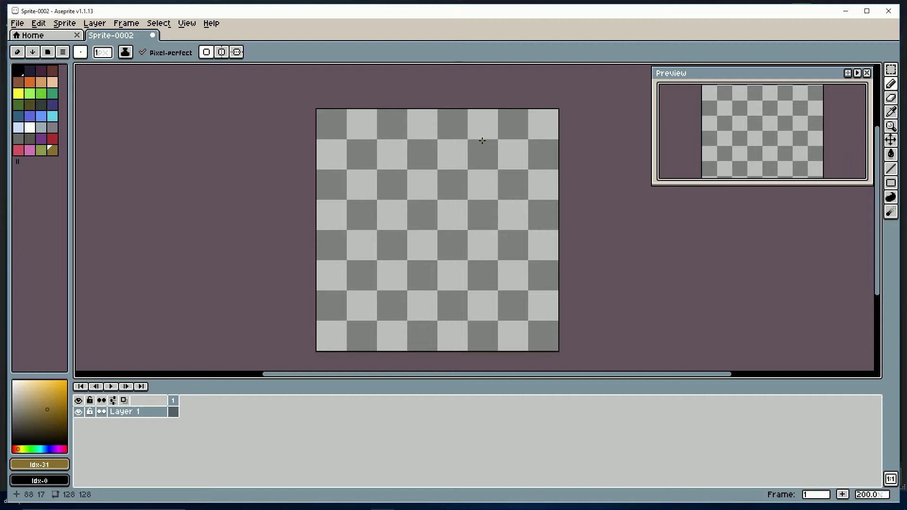
# - Set a round 7 px pencil brush, undoing the trial strokes
pyautogui.press('+')
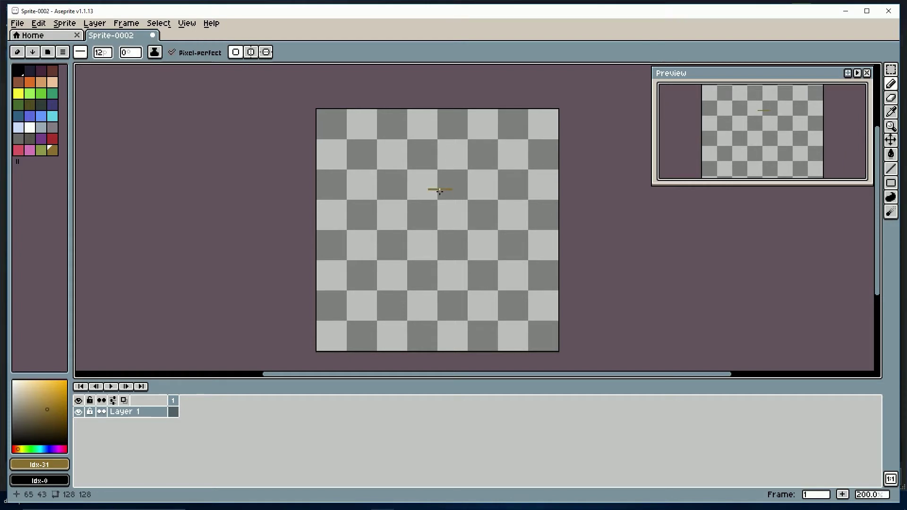
pyautogui.press('-')
pyautogui.press('-')
pyautogui.press('-')
pyautogui.press('-')
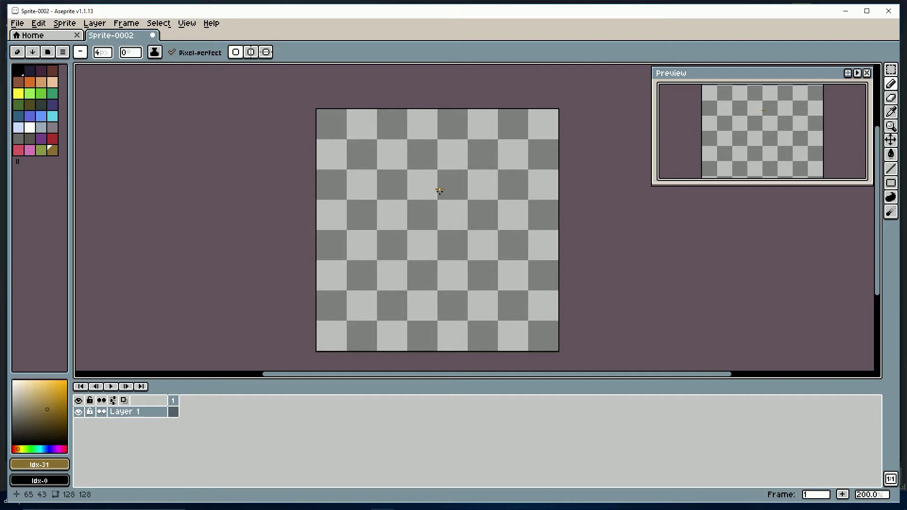
pyautogui.press('+')
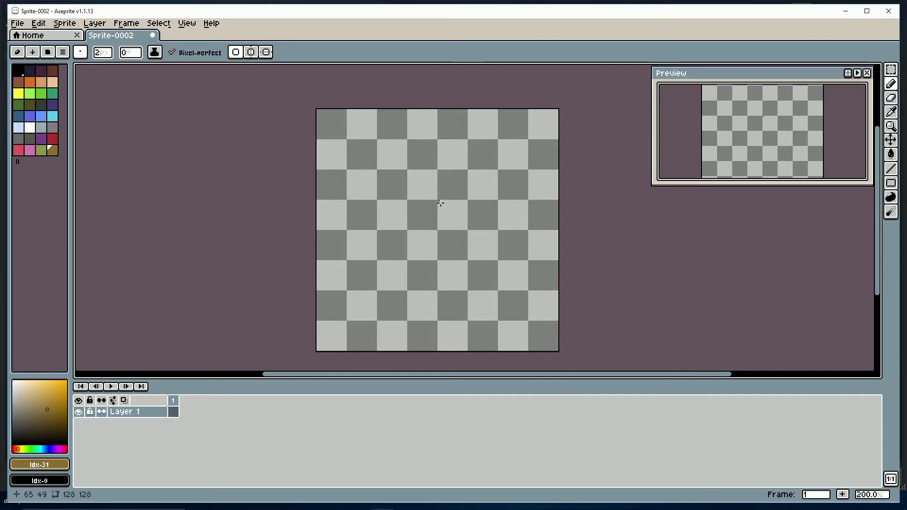
pyautogui.press('+')
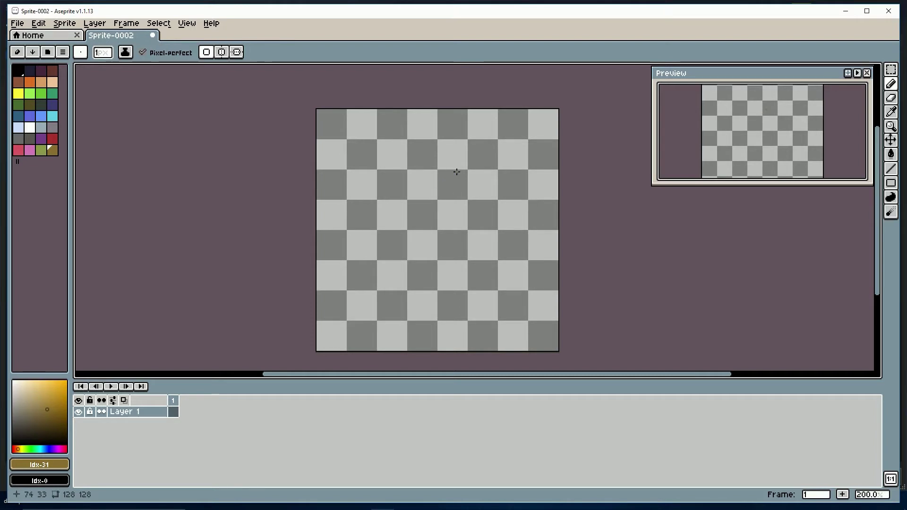
pyautogui.moveTo(449, 175)
pyautogui.mouseDown()
pyautogui.moveTo(401, 208)
pyautogui.moveTo(432, 265)
pyautogui.moveTo(487, 153)
pyautogui.mouseUp()
pyautogui.hotkey('ctrl', 'z')
pyautogui.press('v')
pyautogui.press('b')
pyautogui.click(80, 52)
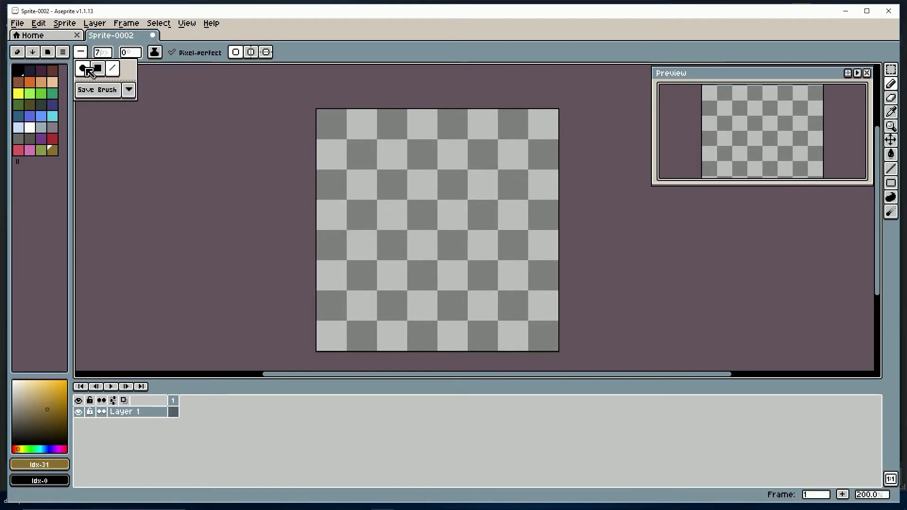
pyautogui.click(83, 69)
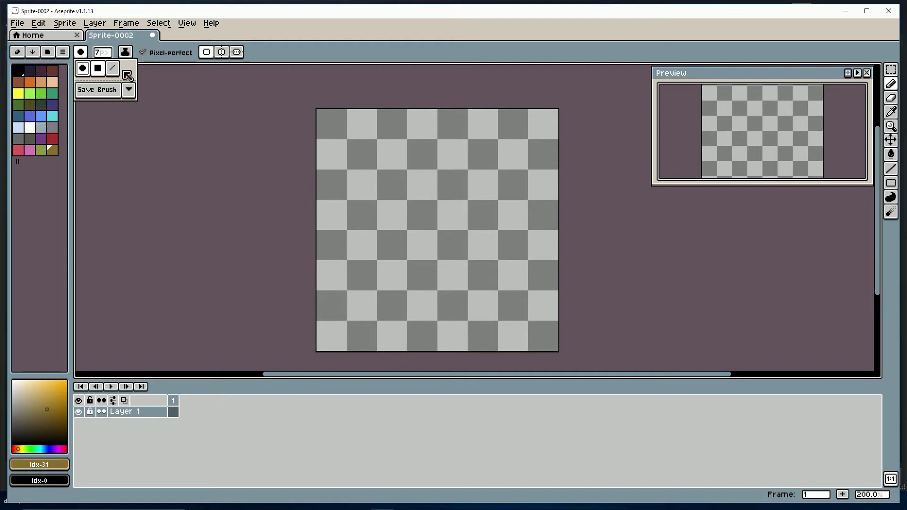
pyautogui.moveTo(397, 155)
pyautogui.mouseDown()
pyautogui.moveTo(440, 245)
pyautogui.moveTo(471, 150)
pyautogui.moveTo(485, 176)
pyautogui.mouseUp()
pyautogui.hotkey('ctrl', 'z')
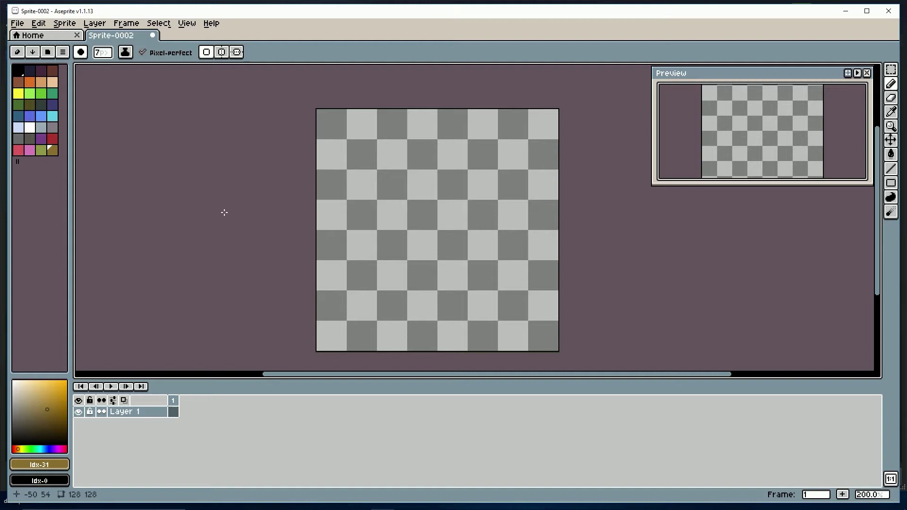
# - Paint a brown dot, then add a new empty frame 2 from frame 1's menu
pyautogui.click(358, 191)
pyautogui.rightClick(175, 402)
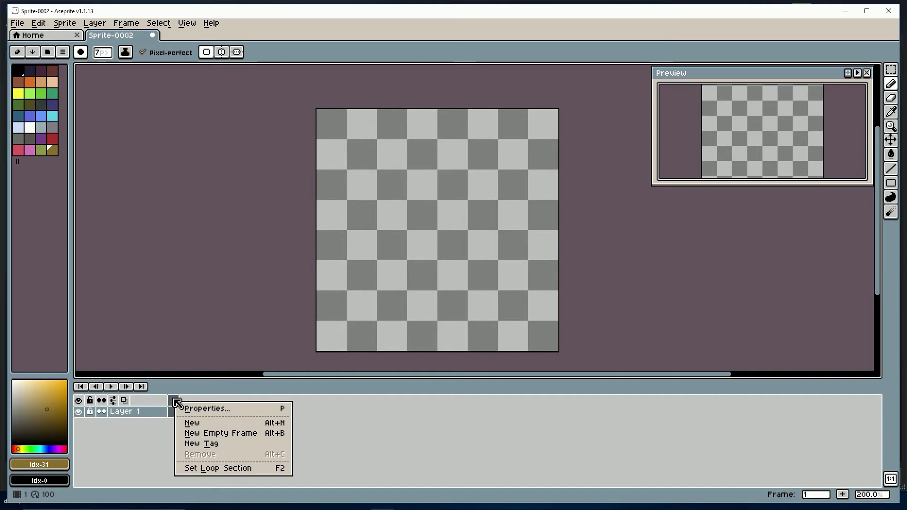
pyautogui.click(177, 403)
pyautogui.rightClick(178, 407)
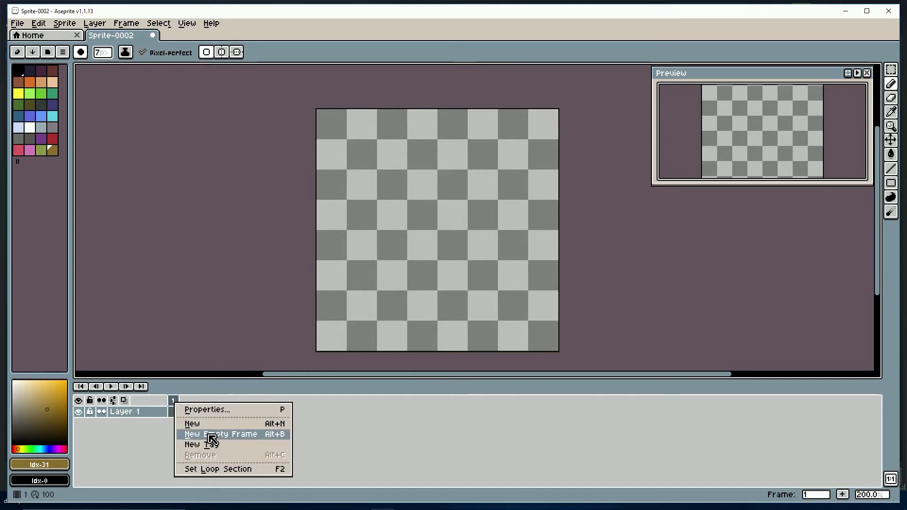
pyautogui.click(212, 435)
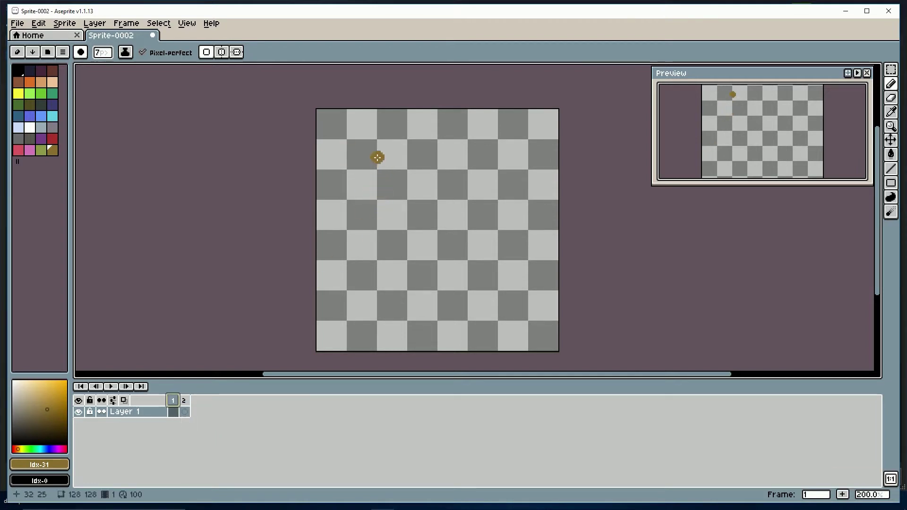
# - Paint brown test marks on frame 1, undoing part of them
pyautogui.moveTo(374, 156)
pyautogui.mouseDown()
pyautogui.moveTo(365, 173)
pyautogui.moveTo(374, 159)
pyautogui.moveTo(365, 162)
pyautogui.moveTo(372, 172)
pyautogui.moveTo(364, 159)
pyautogui.moveTo(362, 175)
pyautogui.moveTo(370, 169)
pyautogui.moveTo(356, 160)
pyautogui.moveTo(359, 170)
pyautogui.moveTo(372, 158)
pyautogui.moveTo(362, 153)
pyautogui.moveTo(360, 167)
pyautogui.moveTo(379, 169)
pyautogui.moveTo(372, 157)
pyautogui.moveTo(362, 165)
pyautogui.moveTo(381, 162)
pyautogui.mouseUp()
pyautogui.hotkey('ctrl', 'z')
pyautogui.hotkey('ctrl', 'z')
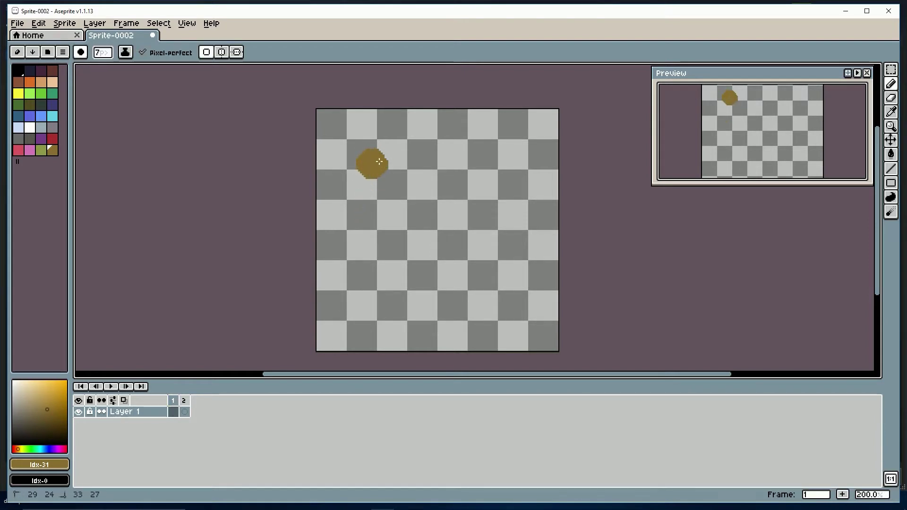
pyautogui.click(363, 214)
# - Replace the brown marks with a dark green round ball on frame 1, then view frame 2
pyautogui.hotkey('ctrl', 'z')
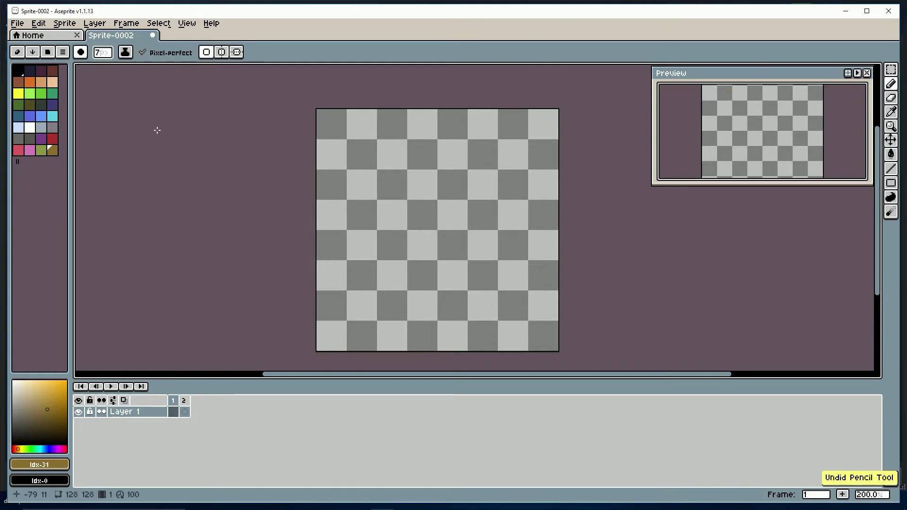
pyautogui.click(18, 104)
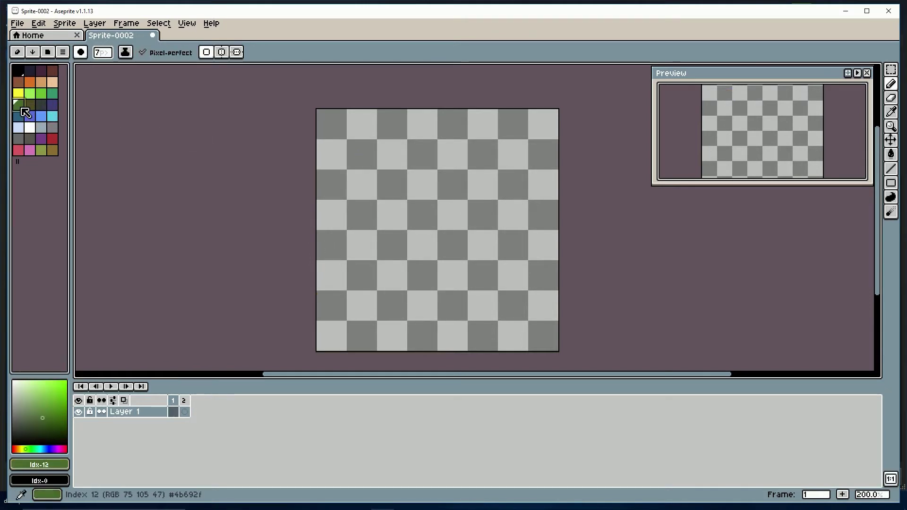
pyautogui.moveTo(369, 186); pyautogui.dragTo(378, 186)
pyautogui.press('ctrl')
pyautogui.hotkey('ctrl', 'z')
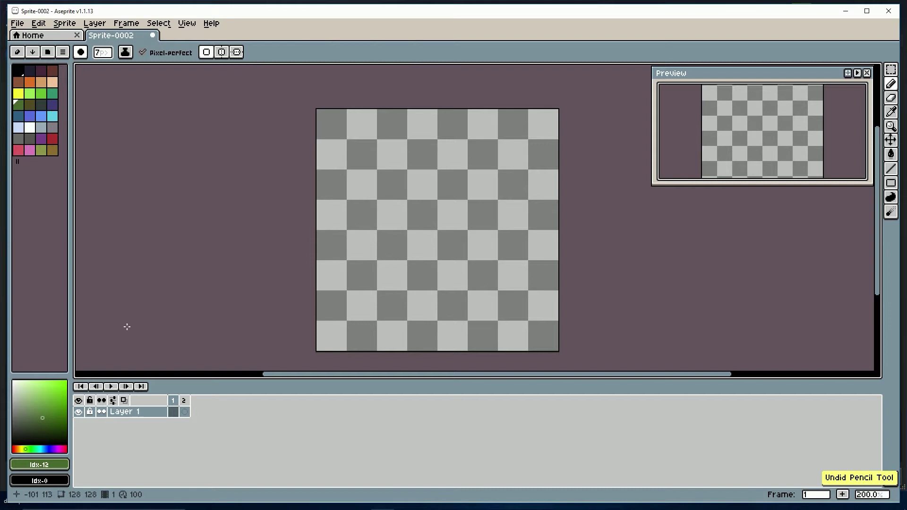
pyautogui.moveTo(57, 420); pyautogui.dragTo(67, 435)
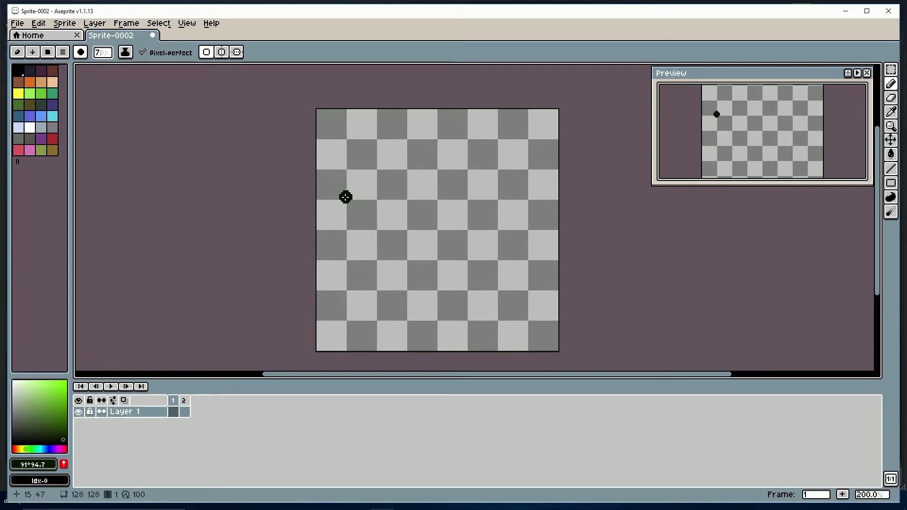
pyautogui.moveTo(376, 159)
pyautogui.mouseDown()
pyautogui.moveTo(381, 168)
pyautogui.moveTo(365, 166)
pyautogui.mouseUp()
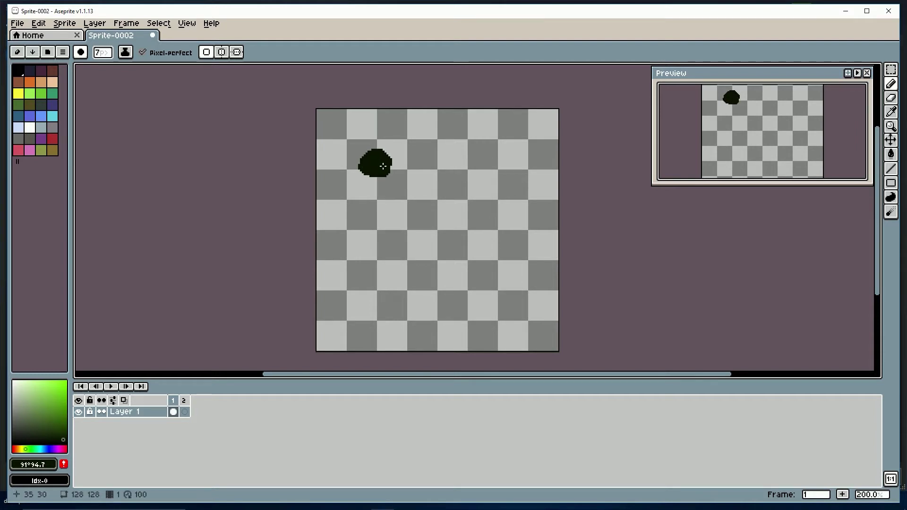
pyautogui.click(185, 401)
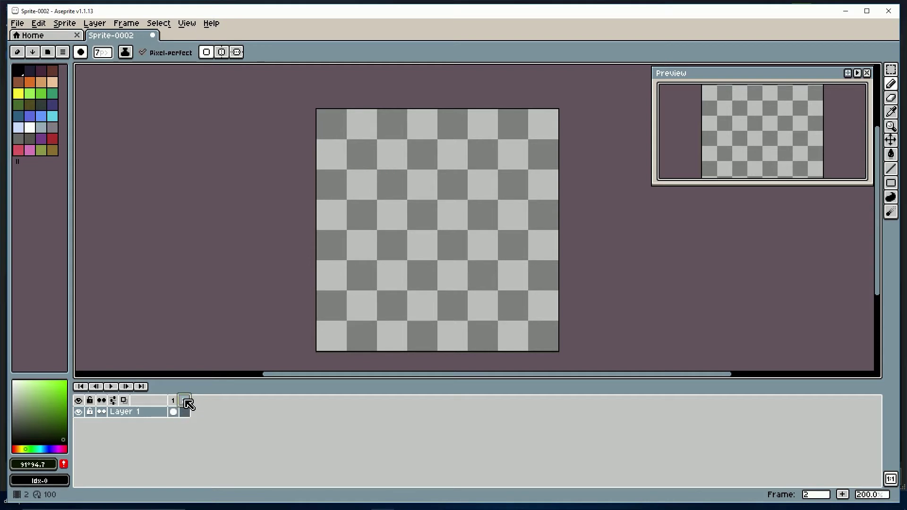
# - Turn on onion skin and paint a diagonally stretched dark green blob on frame 2
pyautogui.click(129, 402)
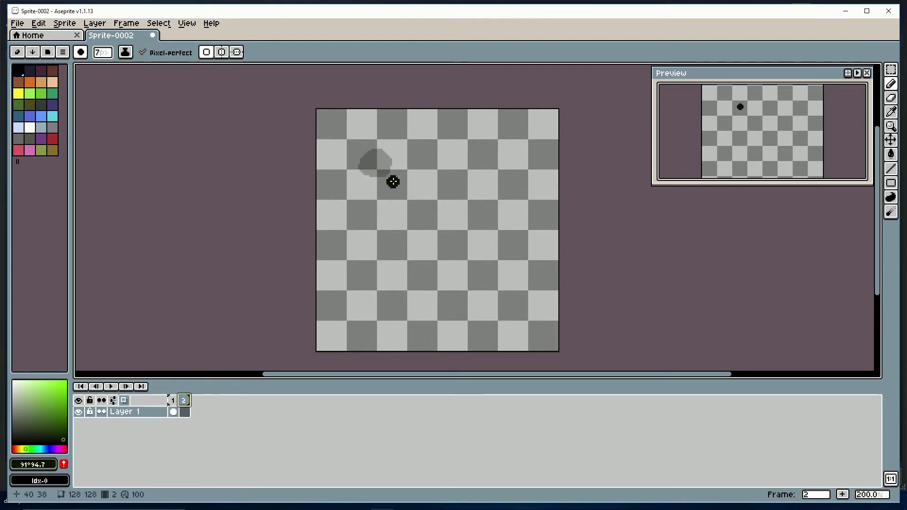
pyautogui.press('v')
pyautogui.scroll(1, 382, 176)
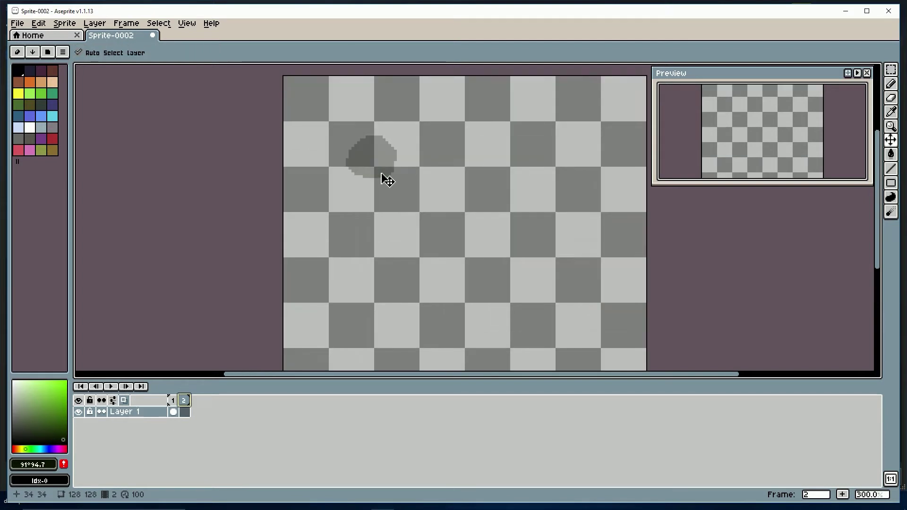
pyautogui.press('b')
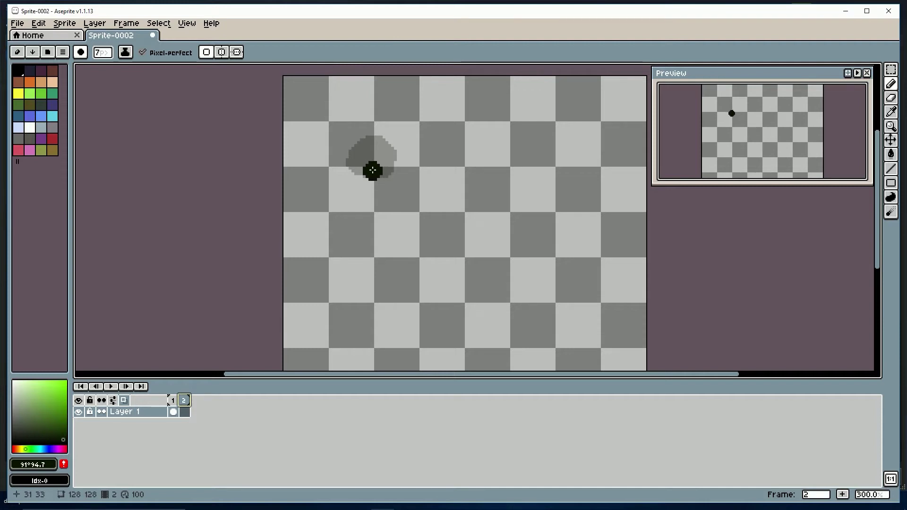
pyautogui.moveTo(363, 168)
pyautogui.mouseDown()
pyautogui.moveTo(398, 146)
pyautogui.moveTo(385, 164)
pyautogui.moveTo(378, 153)
pyautogui.mouseUp()
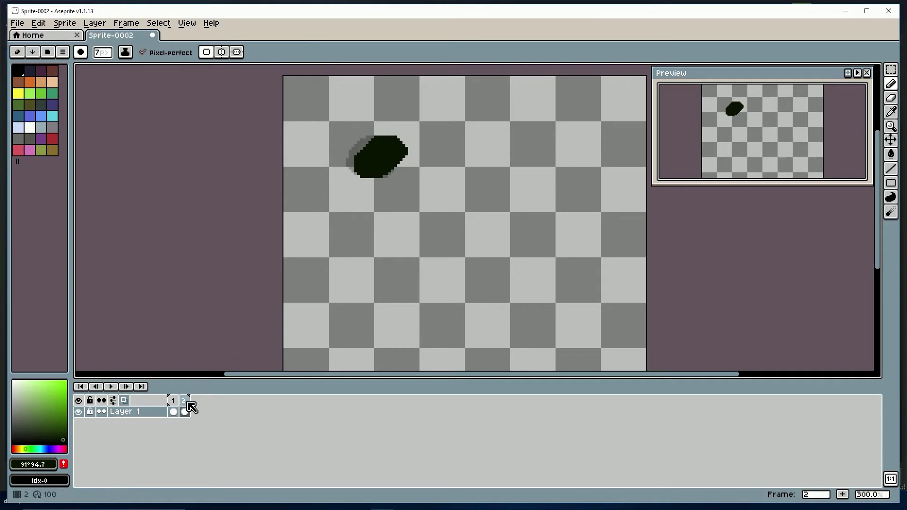
pyautogui.moveTo(185, 401)
pyautogui.mouseDown()
pyautogui.moveTo(174, 406)
pyautogui.moveTo(189, 401)
pyautogui.mouseUp()
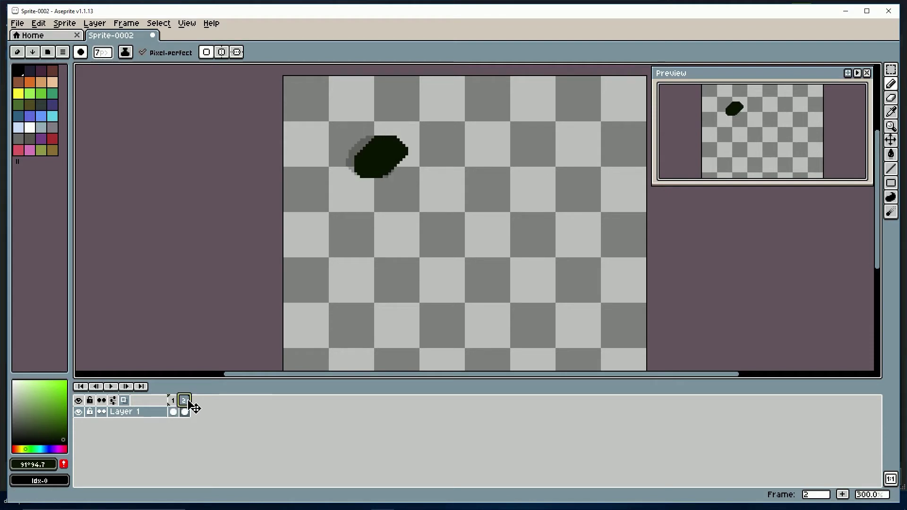
# - Add frame 3 and paint a longer, thinner blob stretching further up-right
pyautogui.rightClick(185, 402)
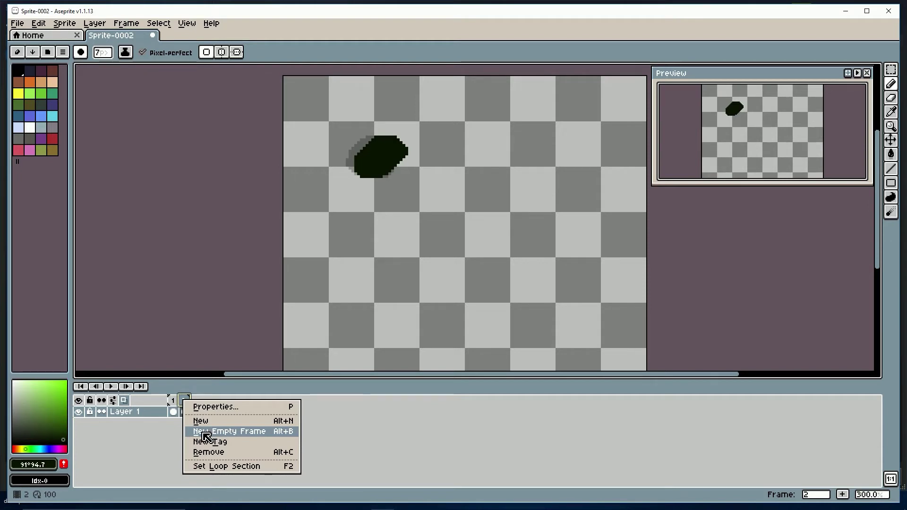
pyautogui.click(215, 436)
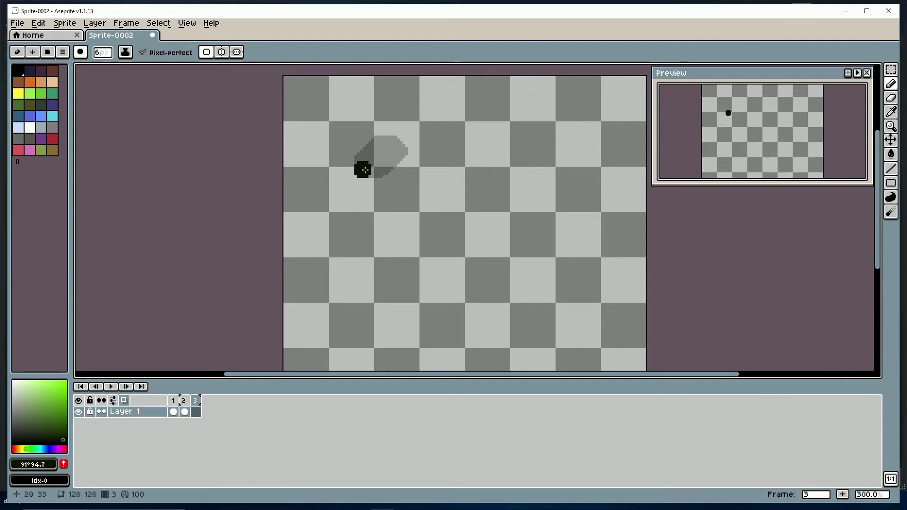
pyautogui.moveTo(365, 170)
pyautogui.mouseDown()
pyautogui.moveTo(384, 147)
pyautogui.moveTo(411, 142)
pyautogui.moveTo(373, 172)
pyautogui.mouseUp()
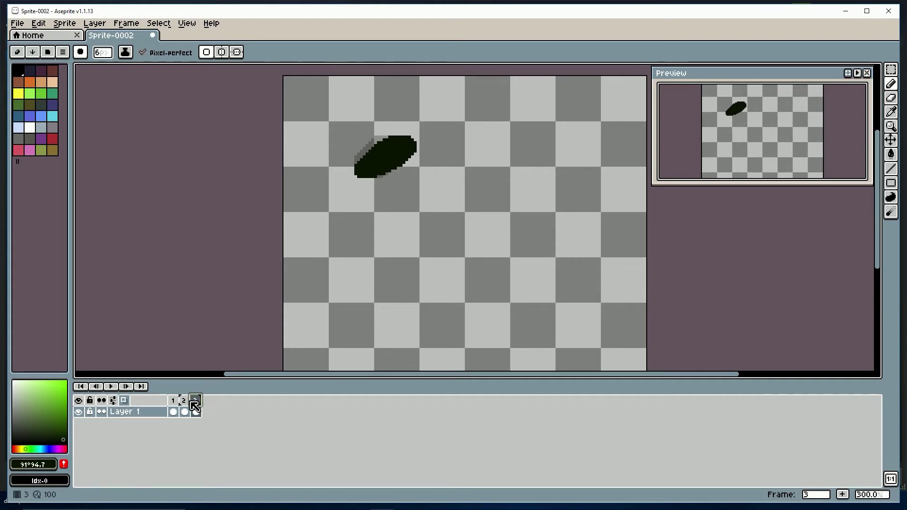
pyautogui.moveTo(195, 400)
pyautogui.mouseDown()
pyautogui.moveTo(171, 401)
pyautogui.moveTo(207, 406)
pyautogui.moveTo(173, 401)
pyautogui.moveTo(202, 406)
pyautogui.moveTo(175, 405)
pyautogui.moveTo(196, 400)
pyautogui.mouseUp()
pyautogui.click(312, 283)
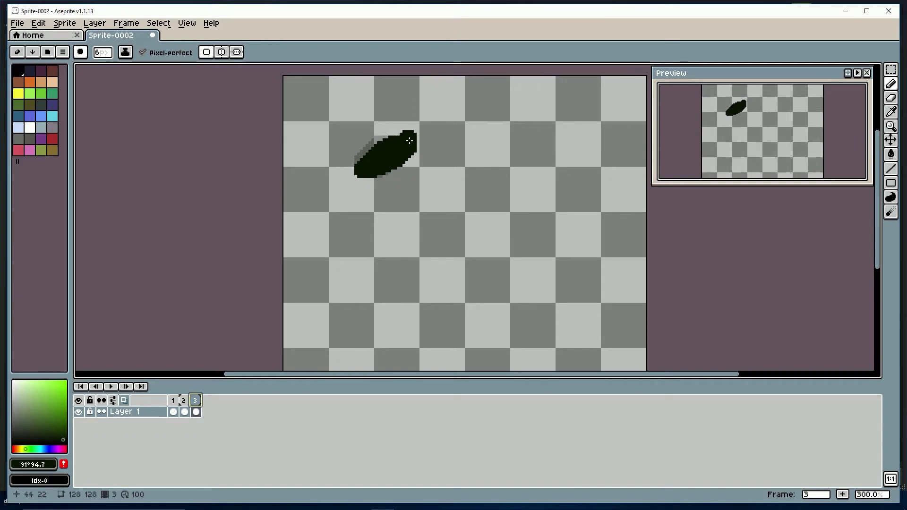
pyautogui.press('v')
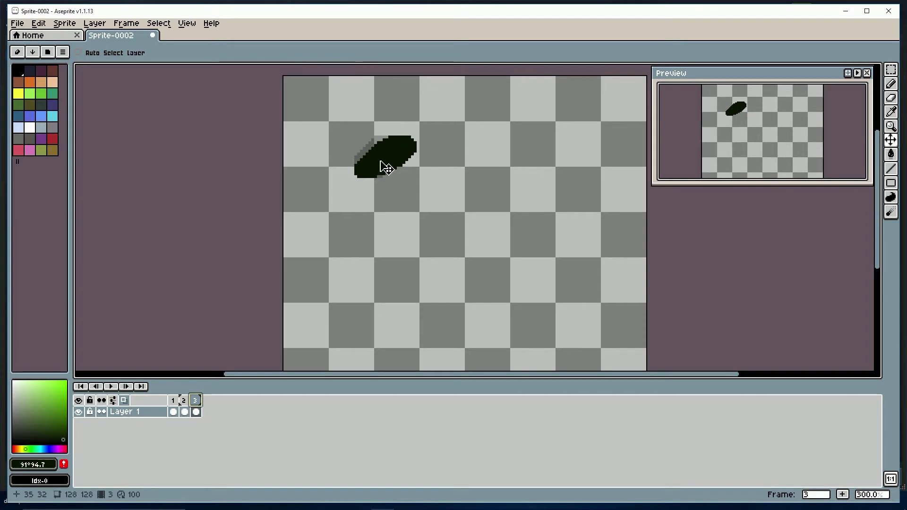
# - Nudge the frame-3 blob up-right and add a new layer named 'curve'
pyautogui.moveTo(389, 164)
pyautogui.mouseDown()
pyautogui.moveTo(399, 155)
pyautogui.moveTo(388, 155)
pyautogui.mouseUp()
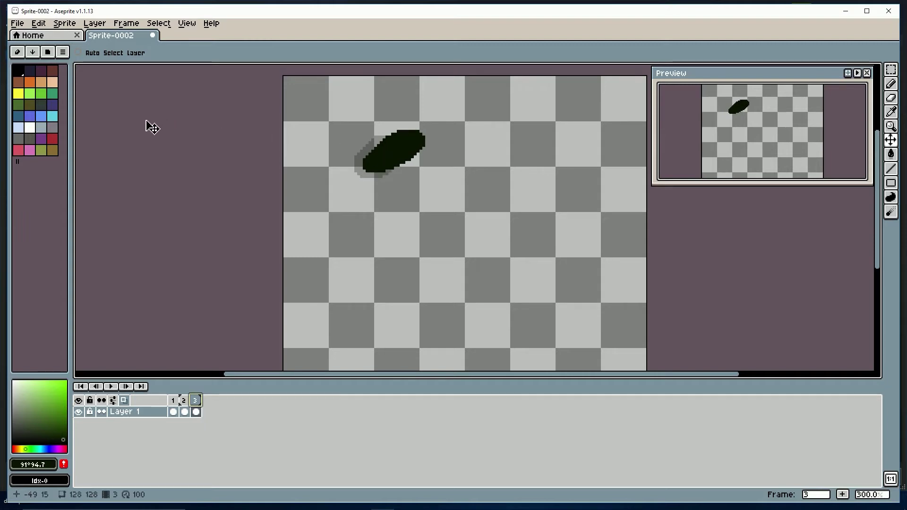
pyautogui.click(891, 85)
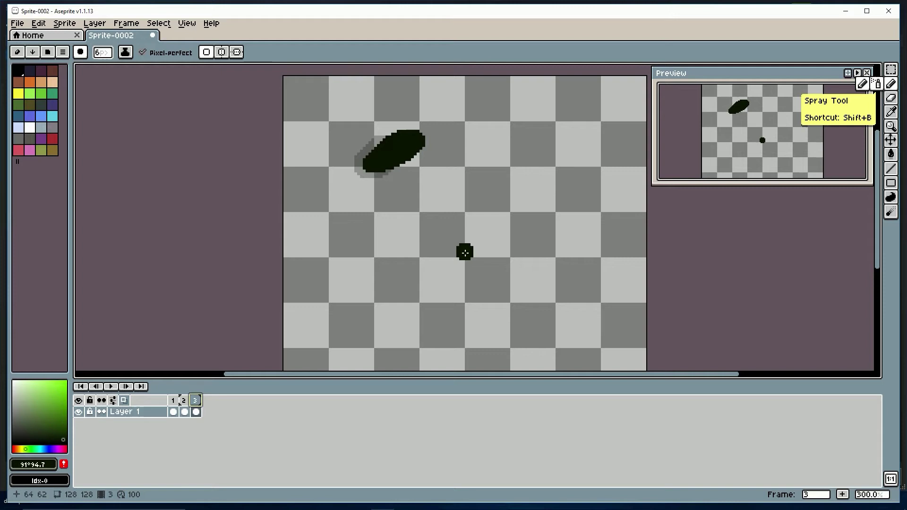
pyautogui.rightClick(124, 412)
pyautogui.click(144, 430)
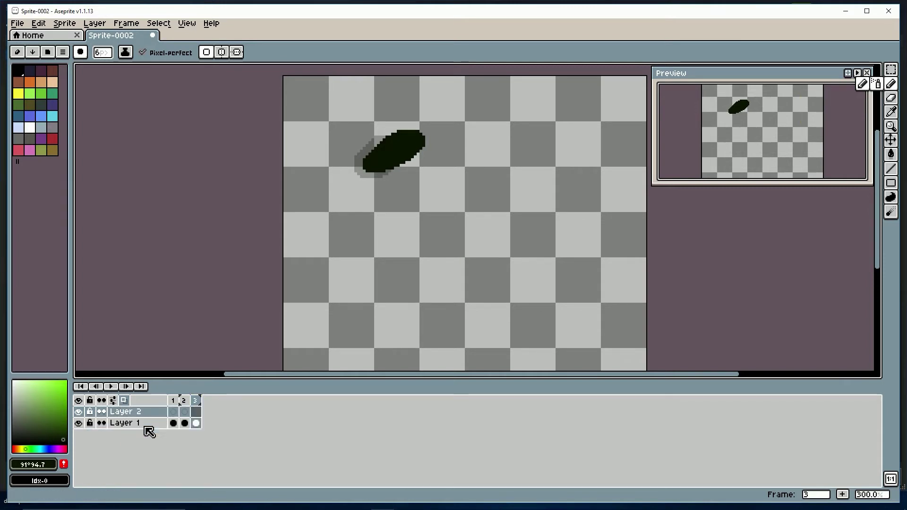
pyautogui.doubleClick(124, 412)
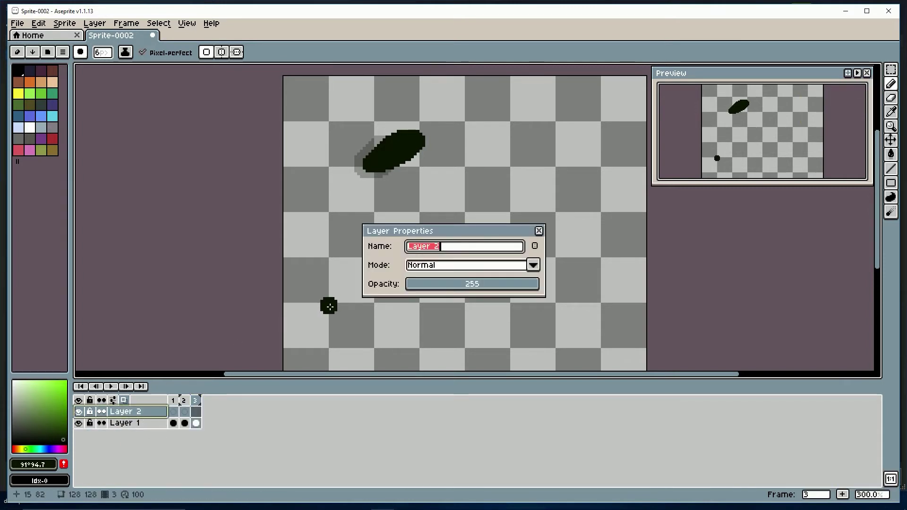
pyautogui.write('cu')
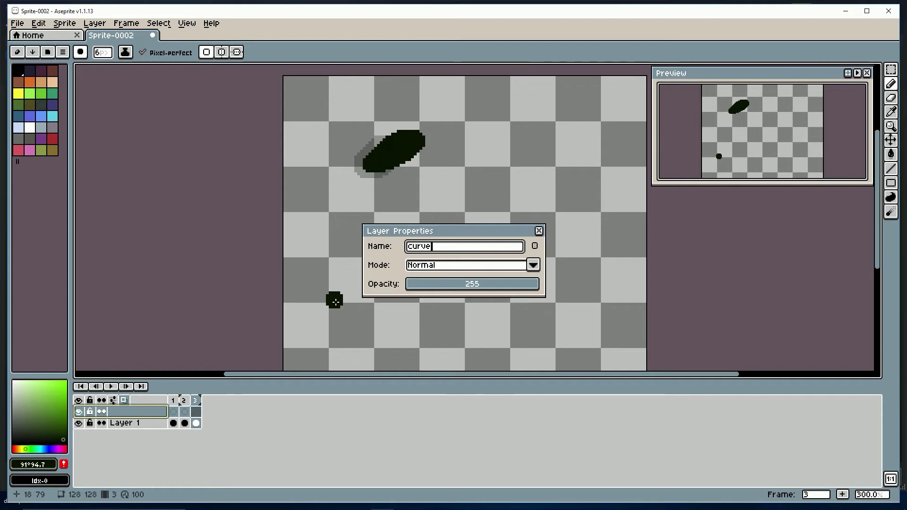
pyautogui.write('rve')
pyautogui.press('Return')
# - Draw the goo ball's arcing path down to the floor on the curve layer with a 1 px pencil
pyautogui.press('-')
pyautogui.press('-')
pyautogui.press('-')
pyautogui.press('-')
pyautogui.press('-')
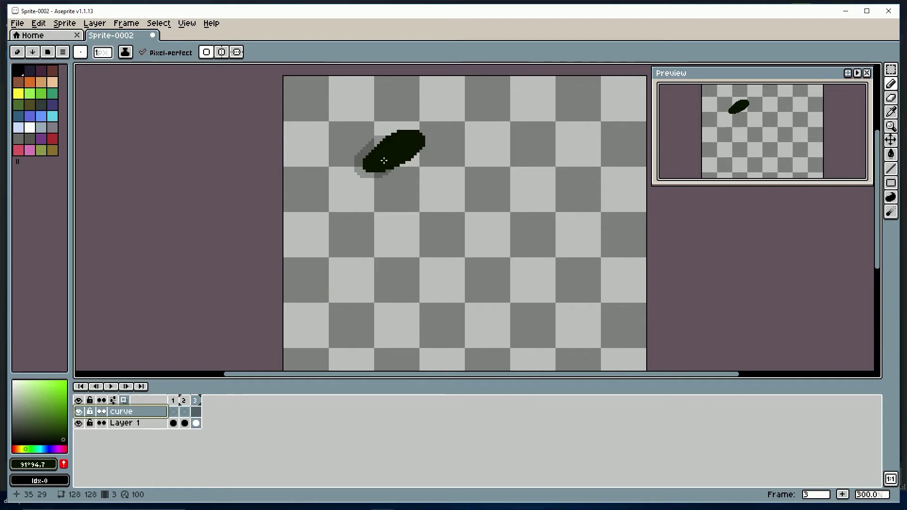
pyautogui.moveTo(384, 161)
pyautogui.mouseDown()
pyautogui.moveTo(454, 127)
pyautogui.moveTo(490, 163)
pyautogui.moveTo(471, 347)
pyautogui.mouseUp()
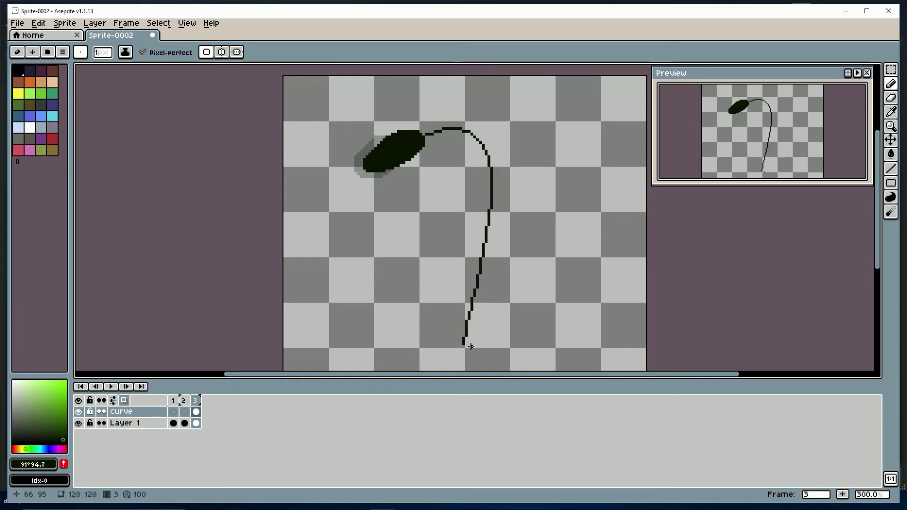
pyautogui.hotkey('ctrl', 'z')
pyautogui.scroll(-1, 401, 285)
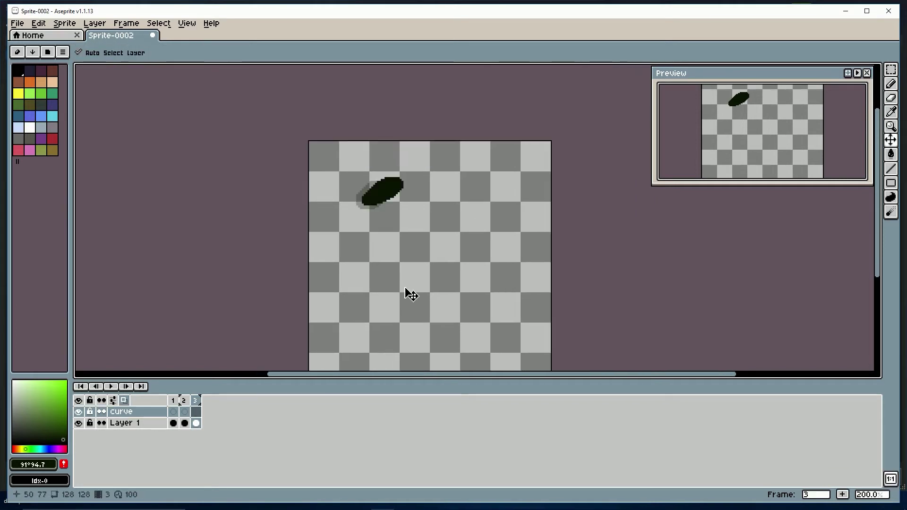
pyautogui.press('space')
pyautogui.moveTo(346, 300)
pyautogui.mouseDown()
pyautogui.moveTo(335, 262)
pyautogui.moveTo(336, 271)
pyautogui.mouseUp()
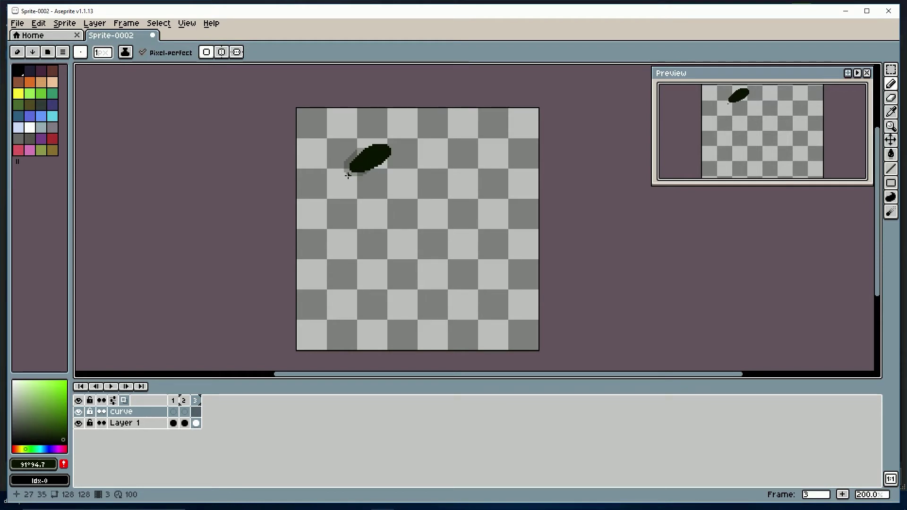
pyautogui.press('shift')
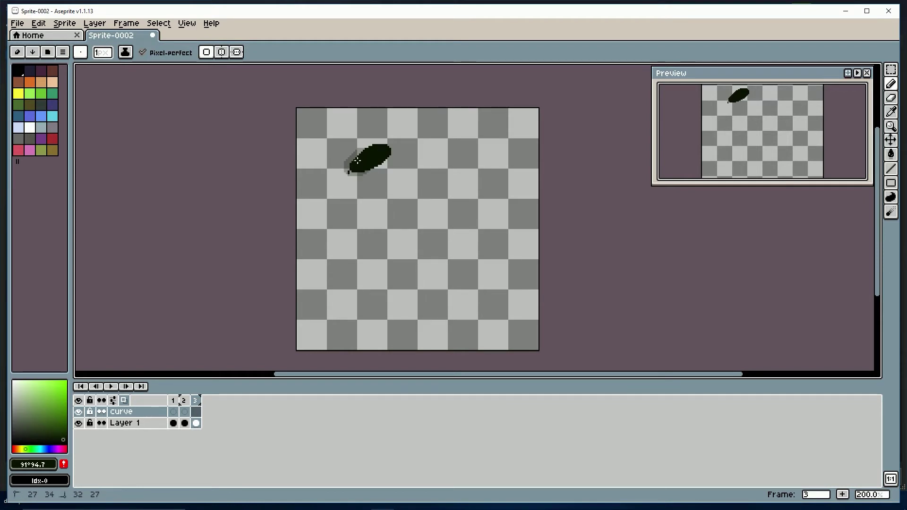
pyautogui.moveTo(434, 163); pyautogui.dragTo(438, 228)
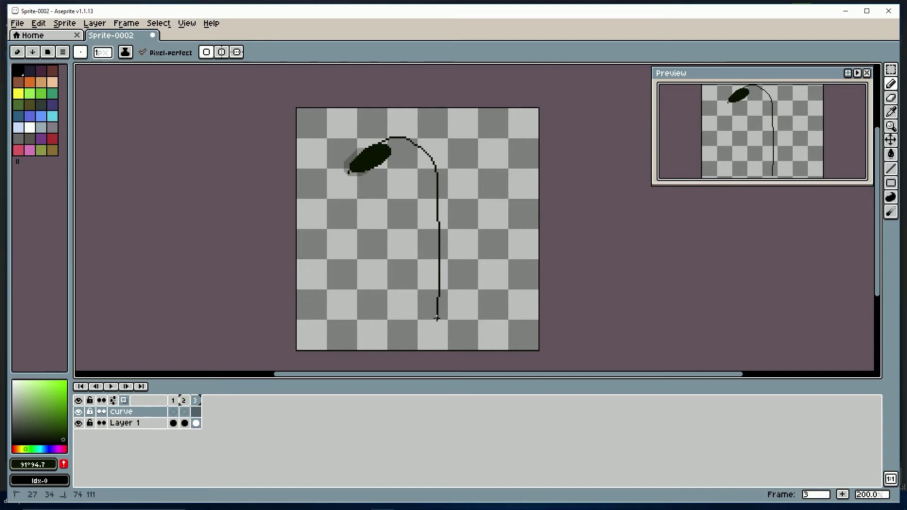
pyautogui.moveTo(437, 336); pyautogui.dragTo(571, 233)
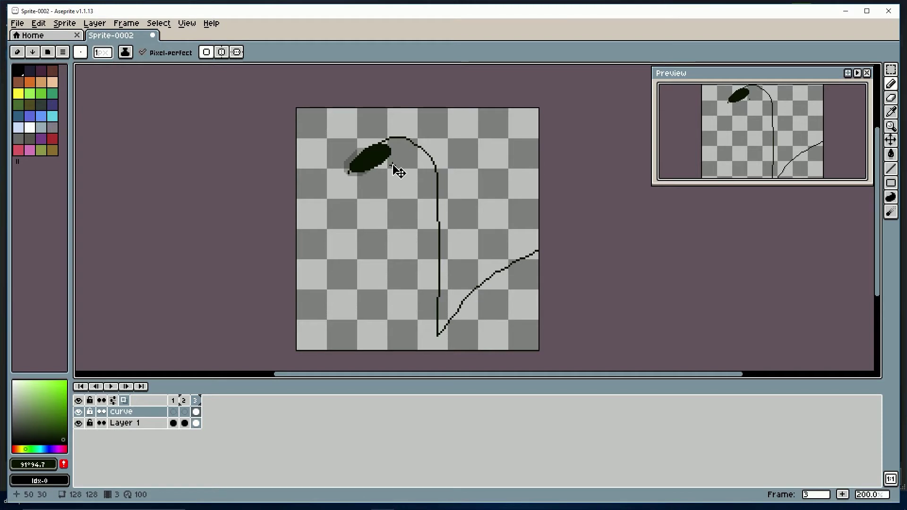
pyautogui.moveTo(393, 166); pyautogui.dragTo(434, 171)
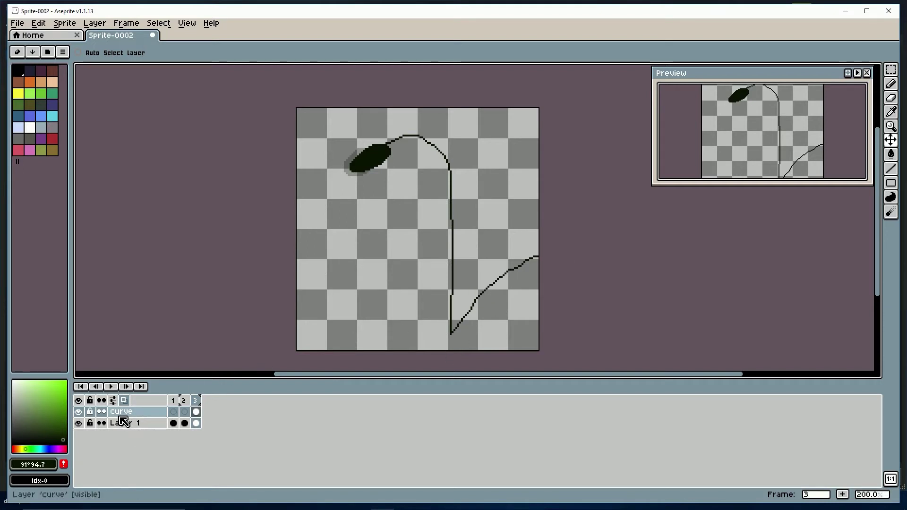
# - Hide the curve layer and flip between frames 1 and 3 to compare the blobs
pyautogui.click(79, 411)
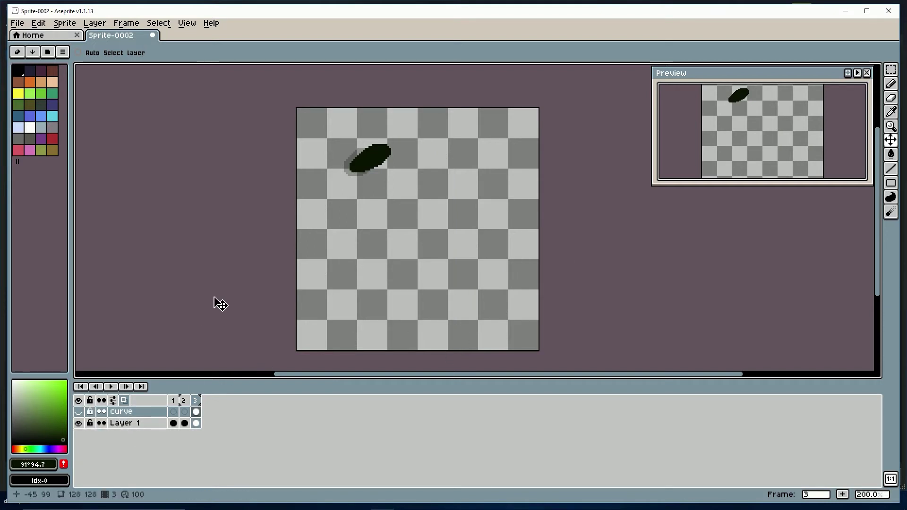
pyautogui.scroll(1, 220, 304)
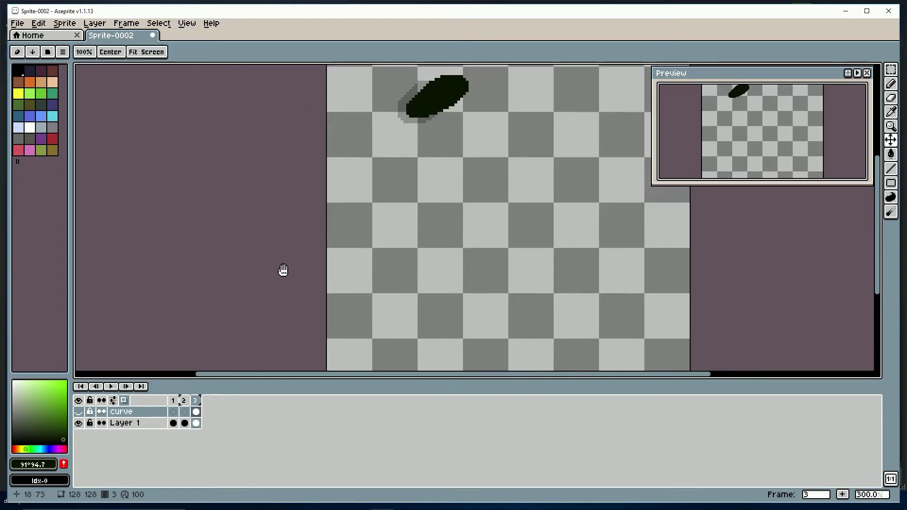
pyautogui.moveTo(283, 269); pyautogui.dragTo(234, 319)
pyautogui.click(172, 401)
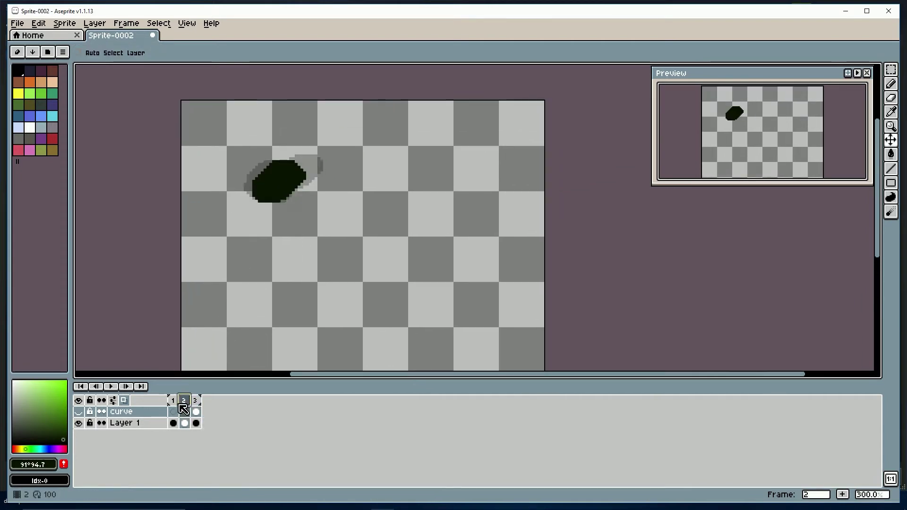
pyautogui.click(195, 401)
pyautogui.click(168, 401)
pyautogui.click(196, 401)
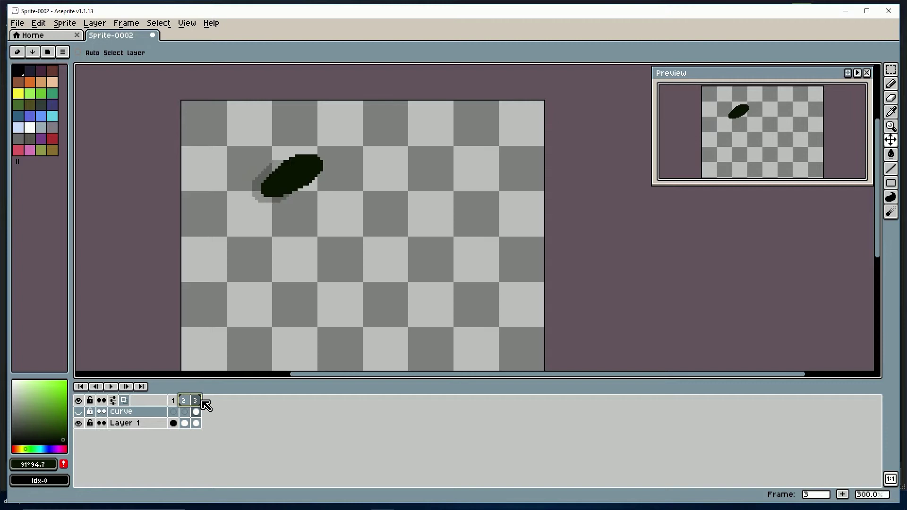
pyautogui.click(171, 401)
pyautogui.click(195, 400)
pyautogui.click(173, 401)
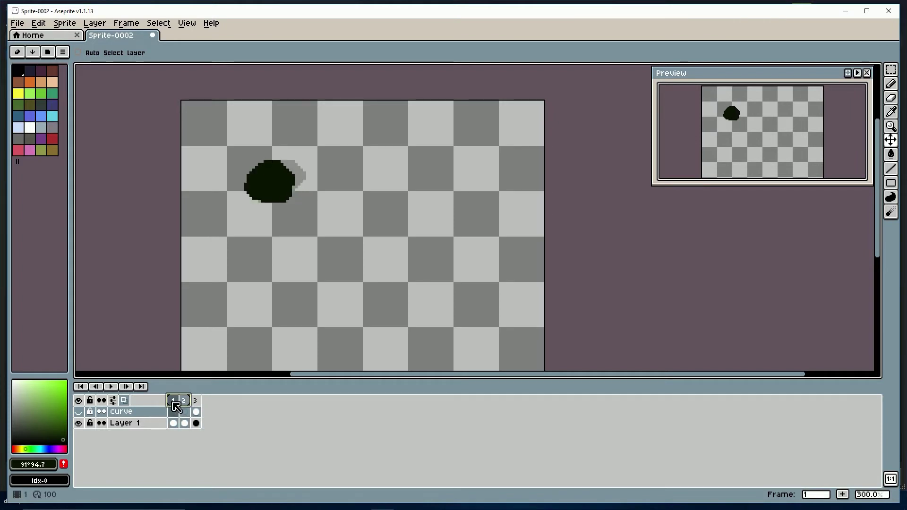
pyautogui.click(194, 400)
pyautogui.click(175, 401)
pyautogui.click(196, 401)
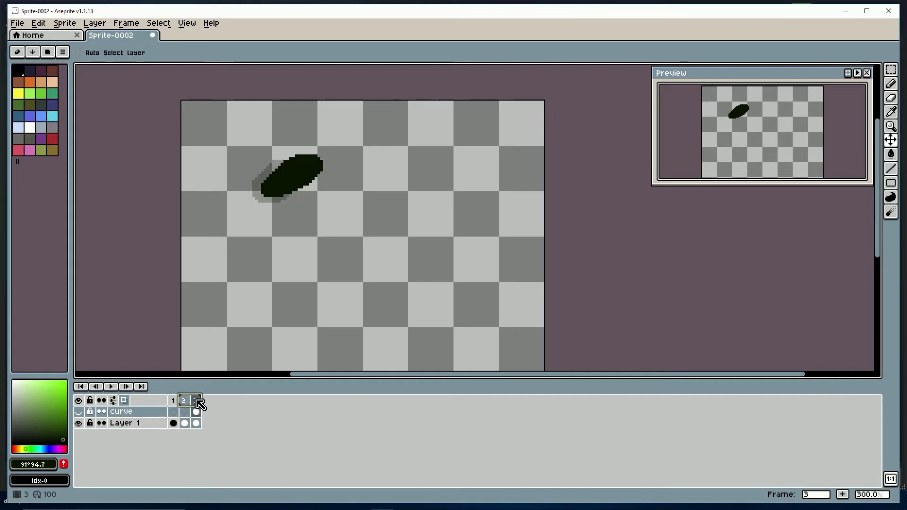
pyautogui.click(173, 401)
pyautogui.click(196, 400)
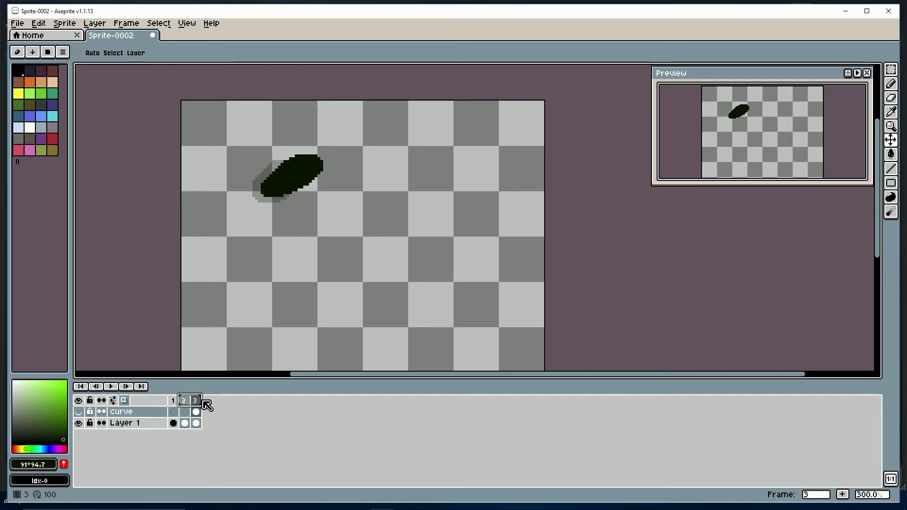
# - Add frame 4 with a stretched blob up-right of frame 3's, then scrub to check
pyautogui.rightClick(194, 401)
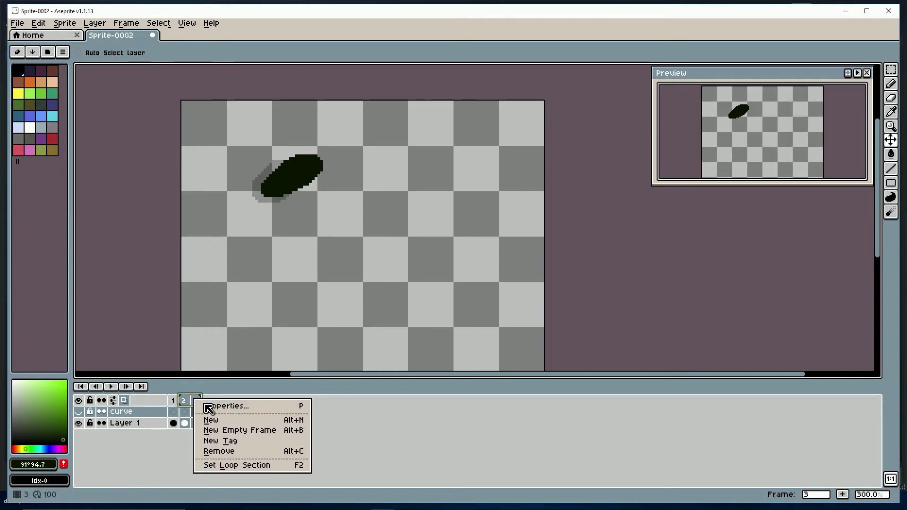
pyautogui.click(218, 430)
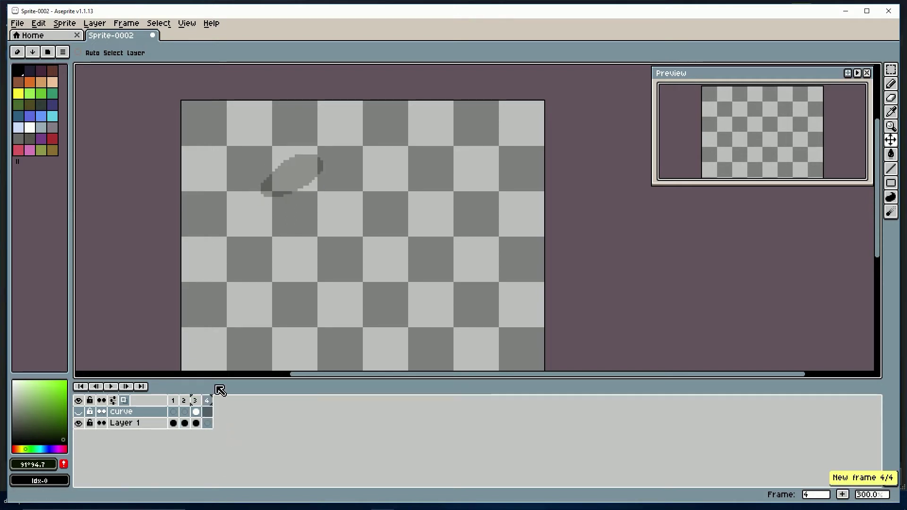
pyautogui.press('b')
pyautogui.moveTo(293, 173)
pyautogui.mouseDown()
pyautogui.moveTo(339, 155)
pyautogui.moveTo(299, 175)
pyautogui.moveTo(321, 173)
pyautogui.mouseUp()
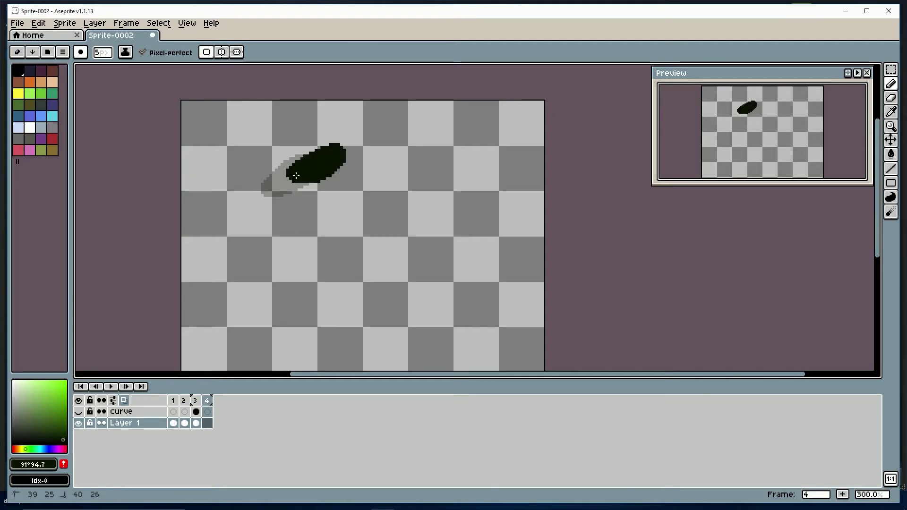
pyautogui.click(207, 401)
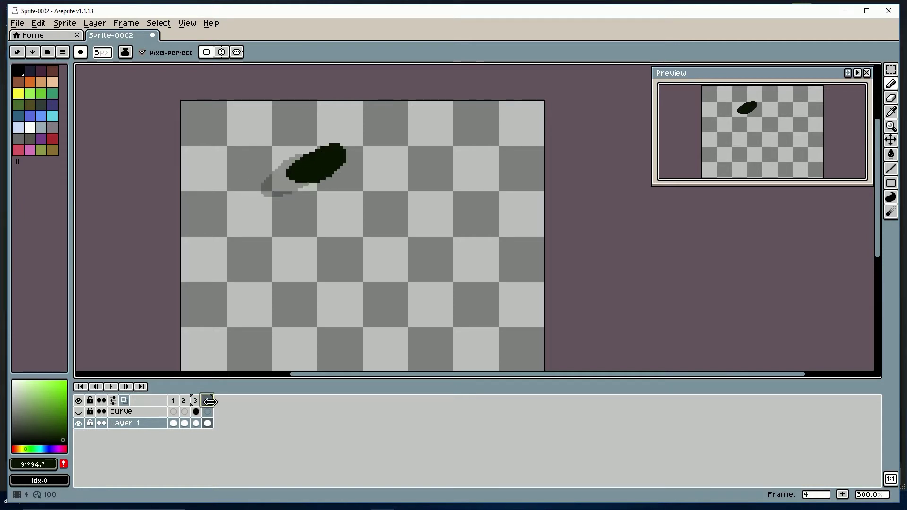
pyautogui.moveTo(209, 402)
pyautogui.mouseDown()
pyautogui.moveTo(173, 401)
pyautogui.moveTo(213, 407)
pyautogui.moveTo(178, 401)
pyautogui.moveTo(208, 400)
pyautogui.mouseUp()
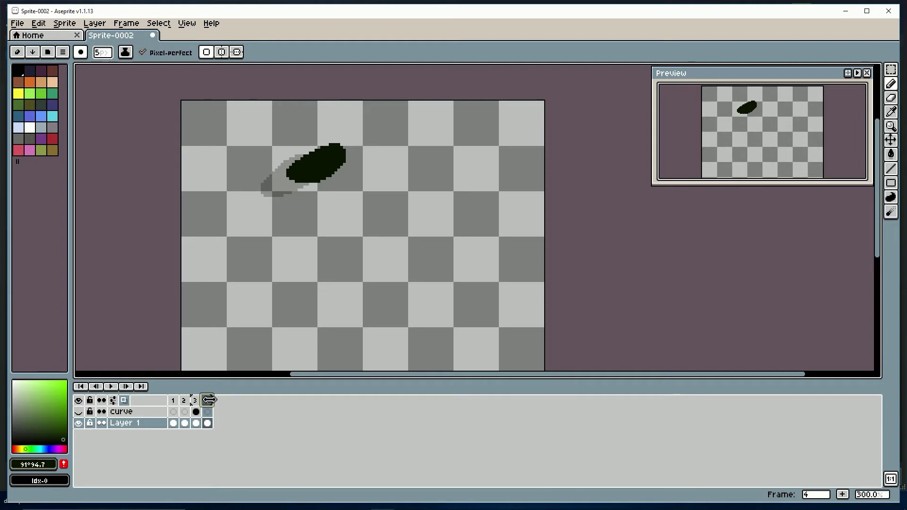
pyautogui.moveTo(209, 400)
pyautogui.mouseDown()
pyautogui.moveTo(175, 401)
pyautogui.moveTo(222, 402)
pyautogui.mouseUp()
# - Add frame 5 and paint a rounder dark blob near the top centre
pyautogui.rightClick(206, 401)
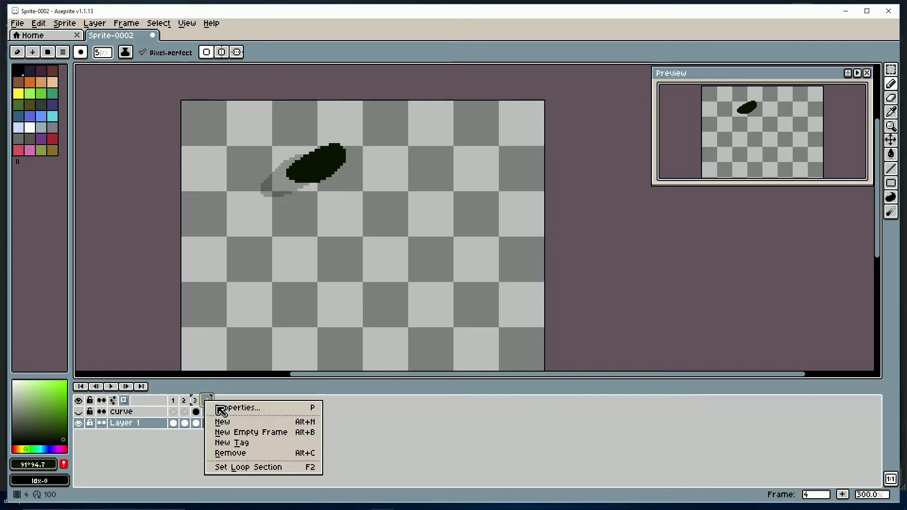
pyautogui.click(237, 432)
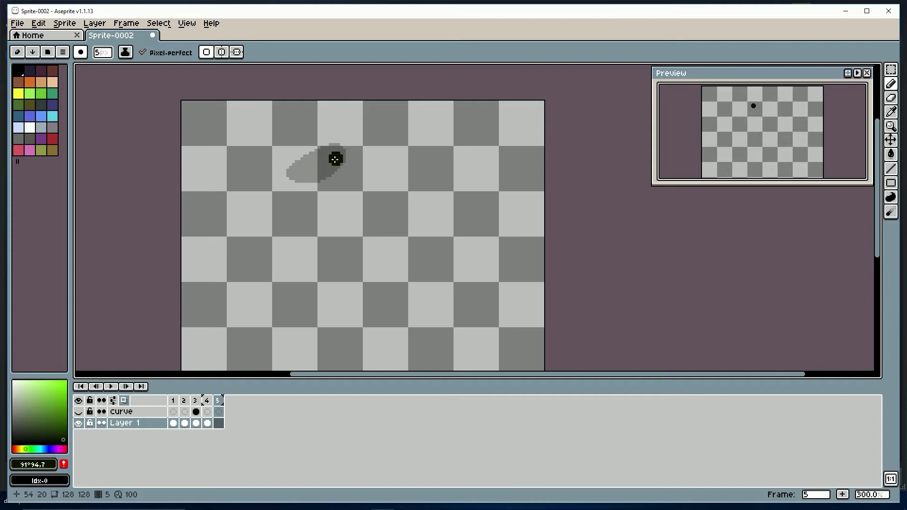
pyautogui.moveTo(341, 156)
pyautogui.mouseDown()
pyautogui.moveTo(359, 146)
pyautogui.moveTo(328, 165)
pyautogui.moveTo(365, 149)
pyautogui.moveTo(331, 150)
pyautogui.moveTo(324, 166)
pyautogui.moveTo(354, 162)
pyautogui.moveTo(344, 138)
pyautogui.mouseUp()
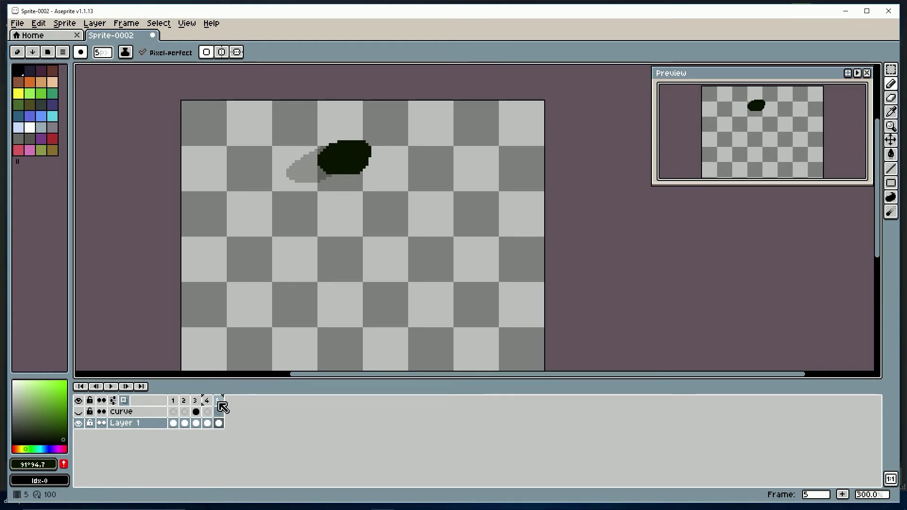
# - Flip among frames 1, 3, 4 and 5 to compare the motion
pyautogui.click(194, 401)
pyautogui.click(207, 401)
pyautogui.click(218, 400)
pyautogui.click(173, 400)
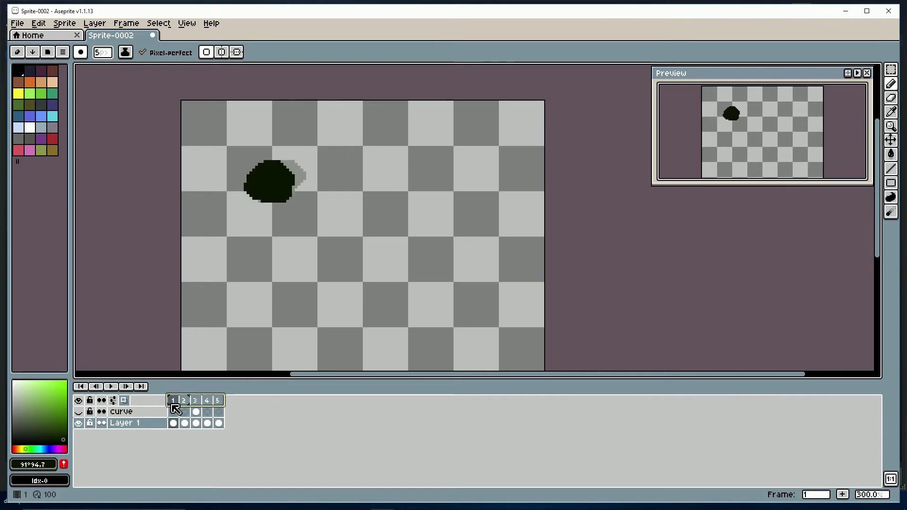
pyautogui.click(184, 401)
pyautogui.click(219, 400)
pyautogui.click(173, 401)
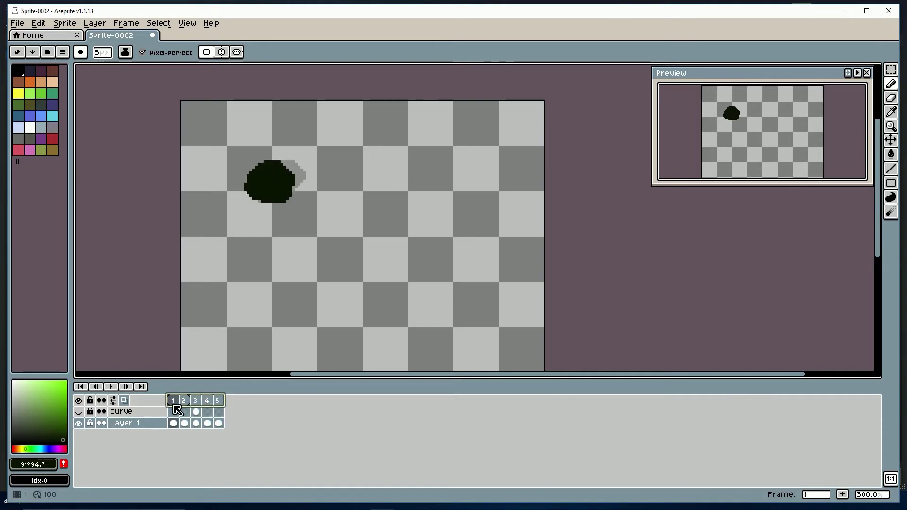
pyautogui.click(207, 401)
pyautogui.click(218, 402)
pyautogui.click(206, 402)
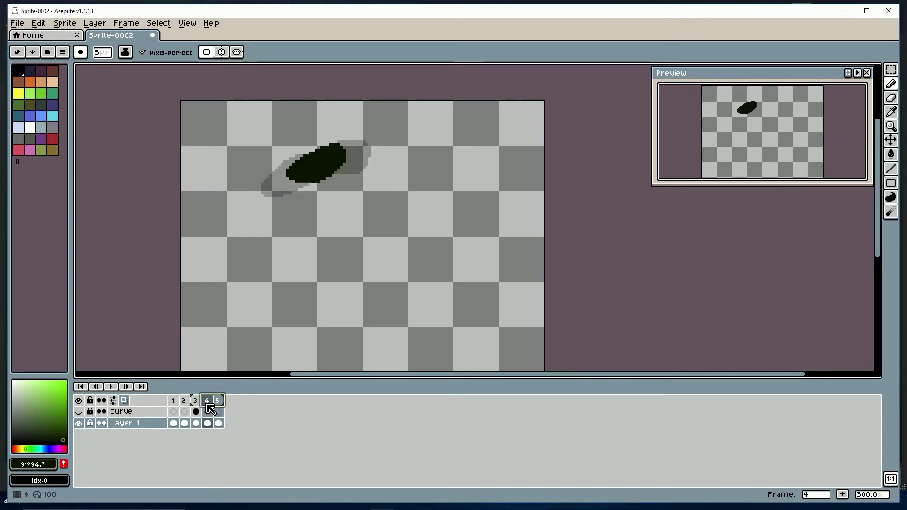
pyautogui.click(183, 402)
pyautogui.click(219, 402)
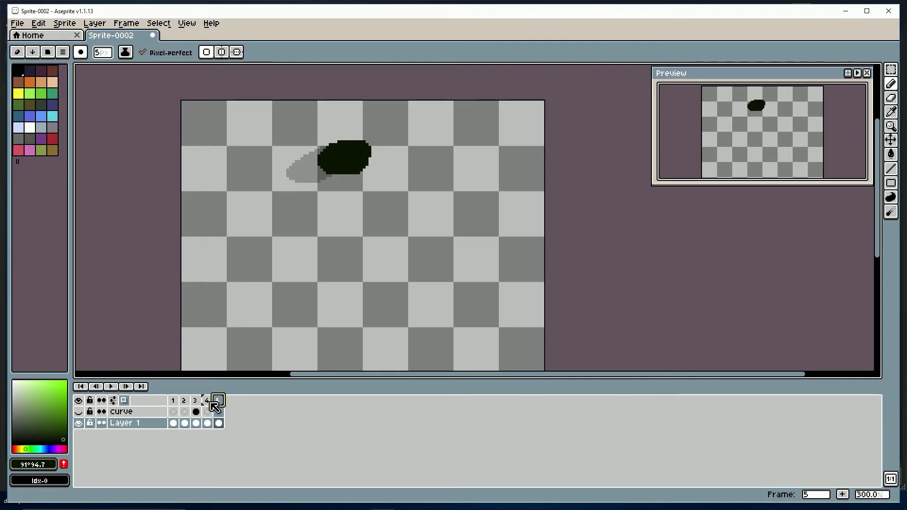
# - Shift frame 5's blob slightly left and scrub from frame 1 to preview
pyautogui.press('v')
pyautogui.moveTo(345, 158); pyautogui.dragTo(335, 160)
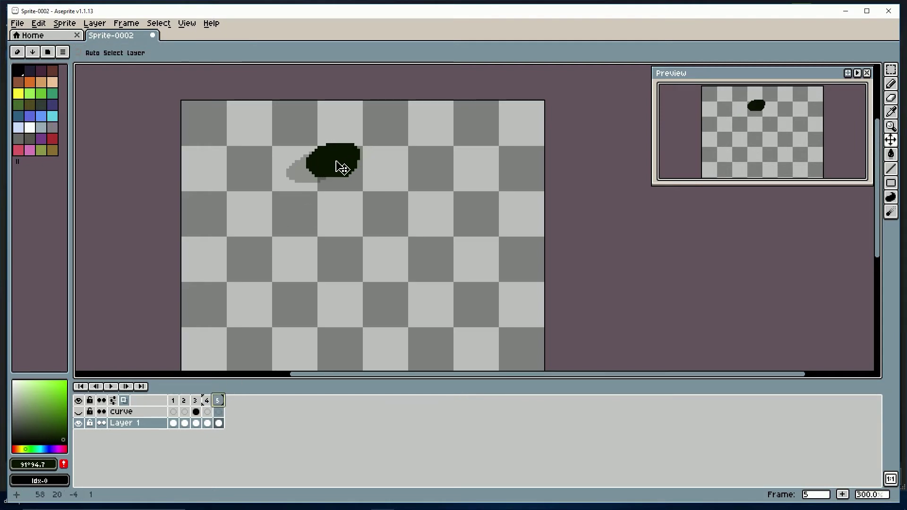
pyautogui.click(174, 401)
pyautogui.moveTo(179, 403)
pyautogui.mouseDown()
pyautogui.moveTo(219, 401)
pyautogui.moveTo(192, 404)
pyautogui.mouseUp()
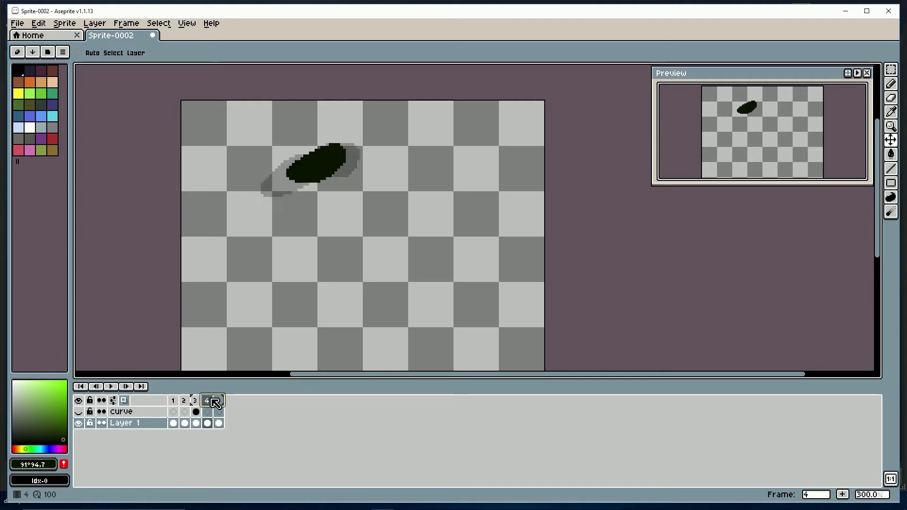
# - Add frame 6 with a round dark blob just right of frame 5's, then scrub the timeline
pyautogui.click(220, 401)
pyautogui.rightClick(220, 402)
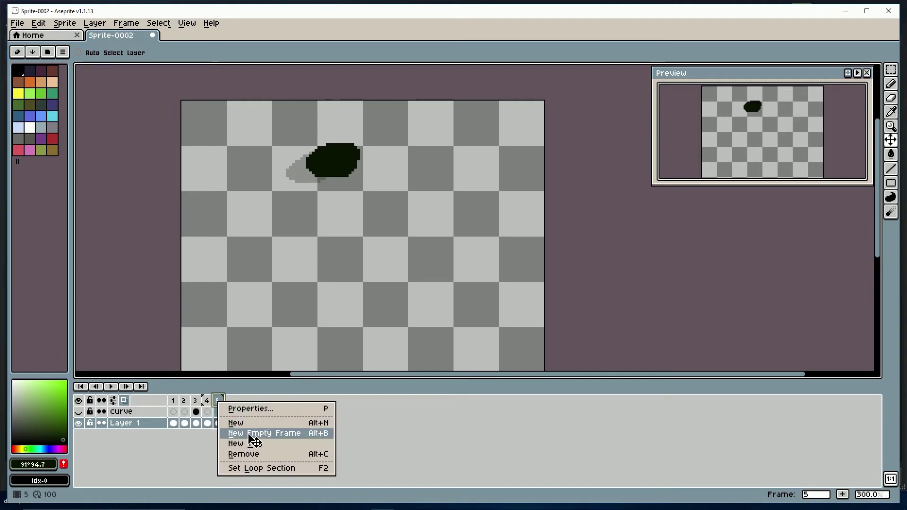
pyautogui.click(229, 432)
pyautogui.press('b')
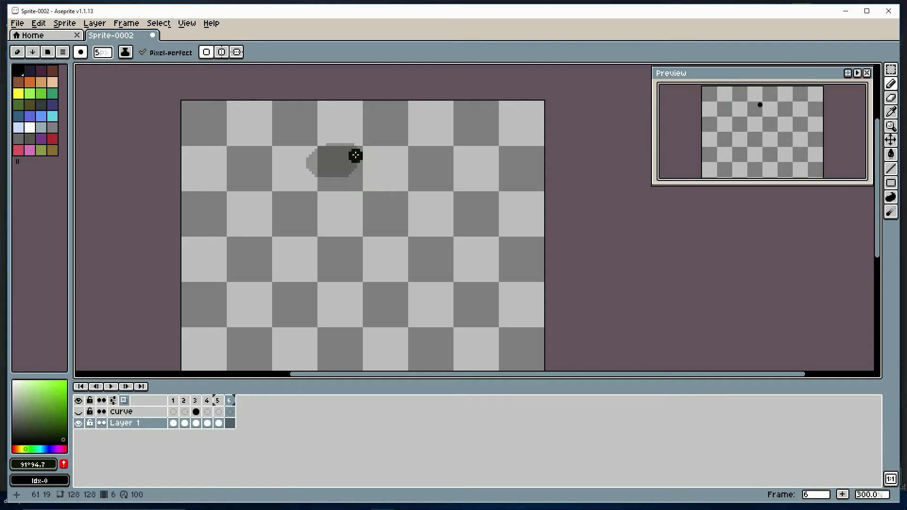
pyautogui.moveTo(358, 153)
pyautogui.mouseDown()
pyautogui.moveTo(327, 160)
pyautogui.moveTo(350, 172)
pyautogui.moveTo(349, 158)
pyautogui.moveTo(333, 165)
pyautogui.moveTo(358, 164)
pyautogui.moveTo(342, 146)
pyautogui.mouseUp()
pyautogui.click(197, 401)
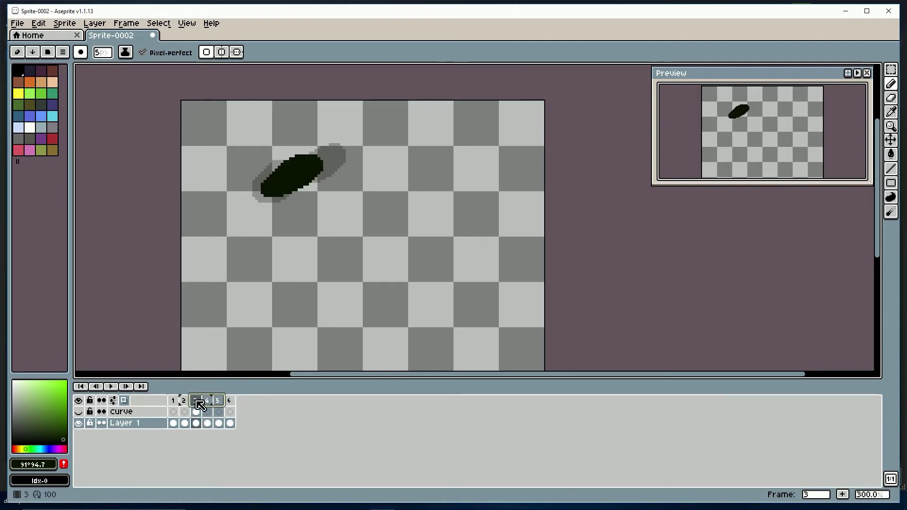
pyautogui.moveTo(199, 405)
pyautogui.mouseDown()
pyautogui.moveTo(182, 403)
pyautogui.moveTo(232, 403)
pyautogui.moveTo(168, 407)
pyautogui.moveTo(227, 399)
pyautogui.moveTo(239, 403)
pyautogui.moveTo(192, 407)
pyautogui.moveTo(233, 400)
pyautogui.moveTo(172, 398)
pyautogui.moveTo(231, 405)
pyautogui.moveTo(184, 405)
pyautogui.moveTo(241, 411)
pyautogui.moveTo(195, 413)
pyautogui.moveTo(174, 403)
pyautogui.moveTo(245, 418)
pyautogui.mouseUp()
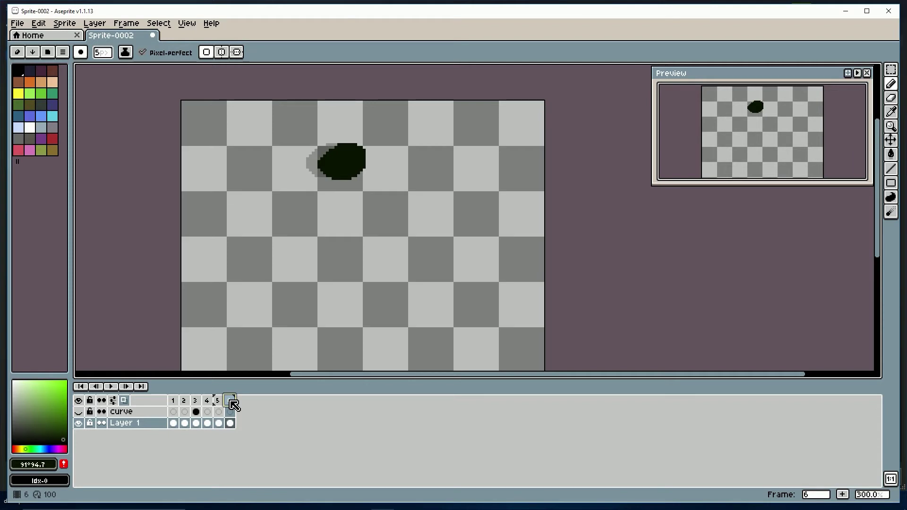
pyautogui.moveTo(233, 405)
pyautogui.mouseDown()
pyautogui.moveTo(175, 404)
pyautogui.moveTo(235, 410)
pyautogui.mouseUp()
# - Add empty frame 7 and draw the dropping goo blob, shifted slightly right
pyautogui.rightClick(235, 411)
pyautogui.click(259, 430)
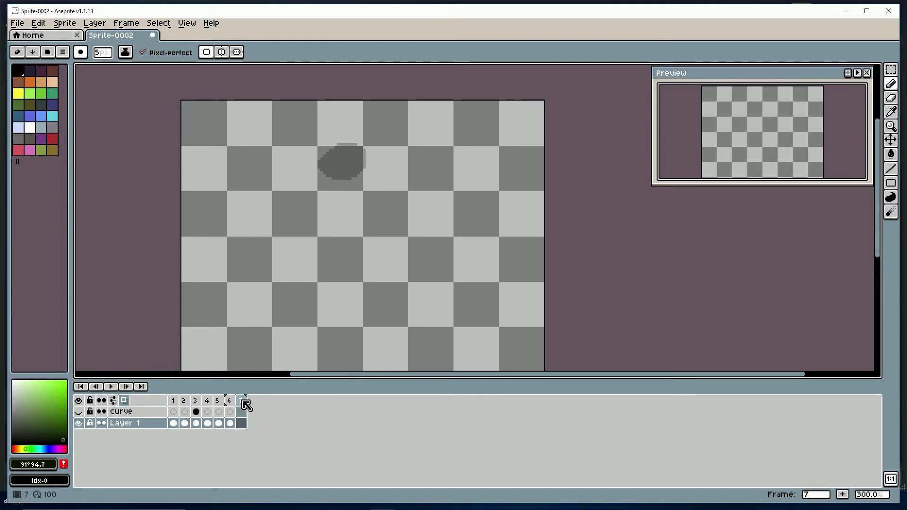
pyautogui.moveTo(245, 403)
pyautogui.mouseDown()
pyautogui.moveTo(194, 407)
pyautogui.moveTo(244, 406)
pyautogui.mouseUp()
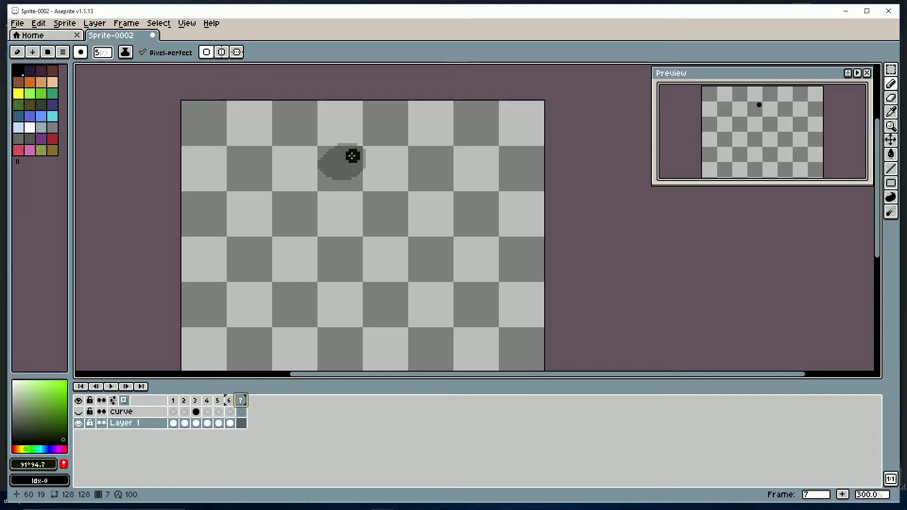
pyautogui.moveTo(349, 155); pyautogui.dragTo(356, 190)
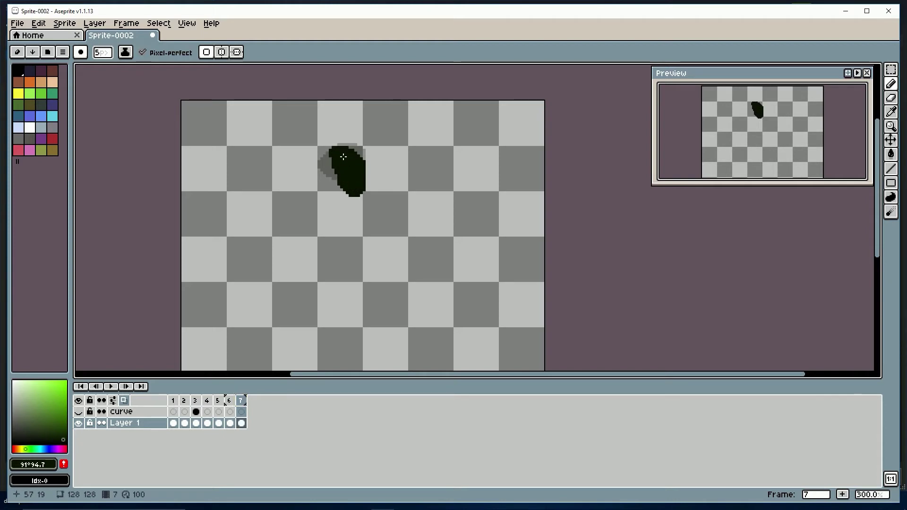
pyautogui.press('v')
pyautogui.moveTo(350, 178); pyautogui.dragTo(364, 183)
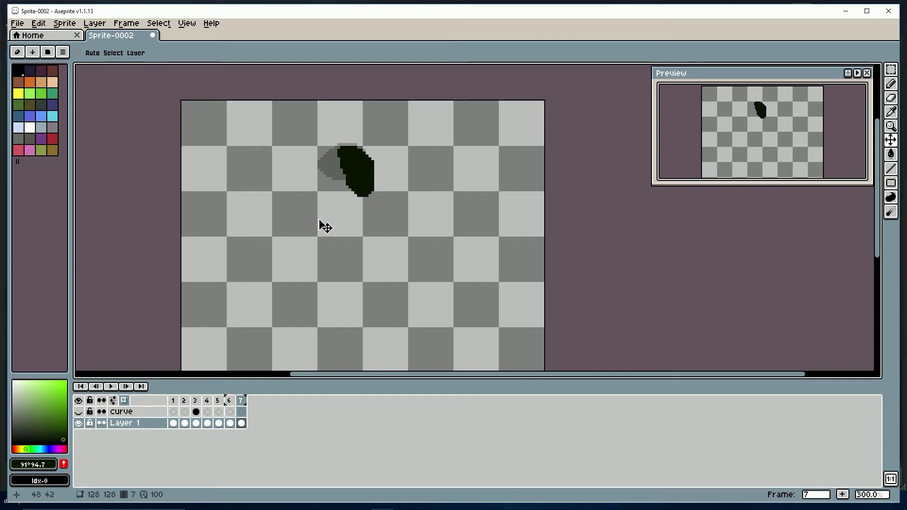
# - Compare with frame 6, undo the blob and its move, and redraw it with the Pencil
pyautogui.click(230, 401)
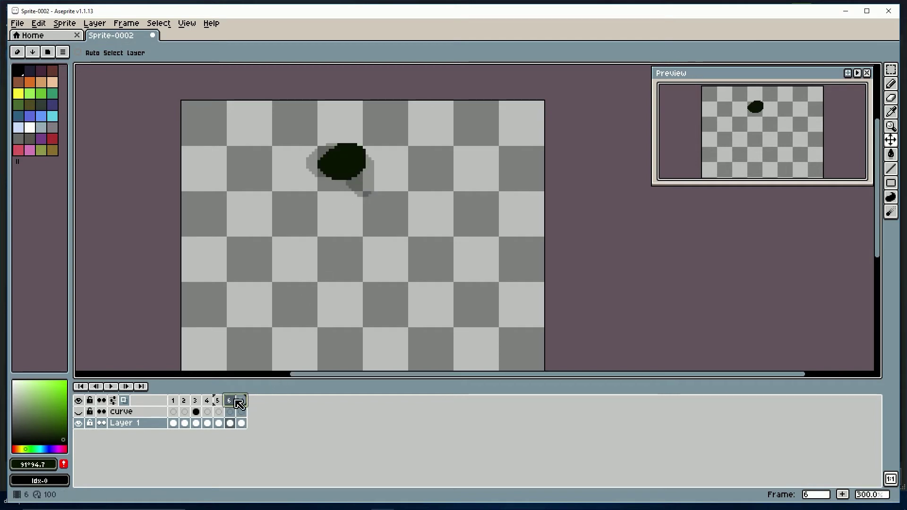
pyautogui.click(239, 404)
pyautogui.click(234, 402)
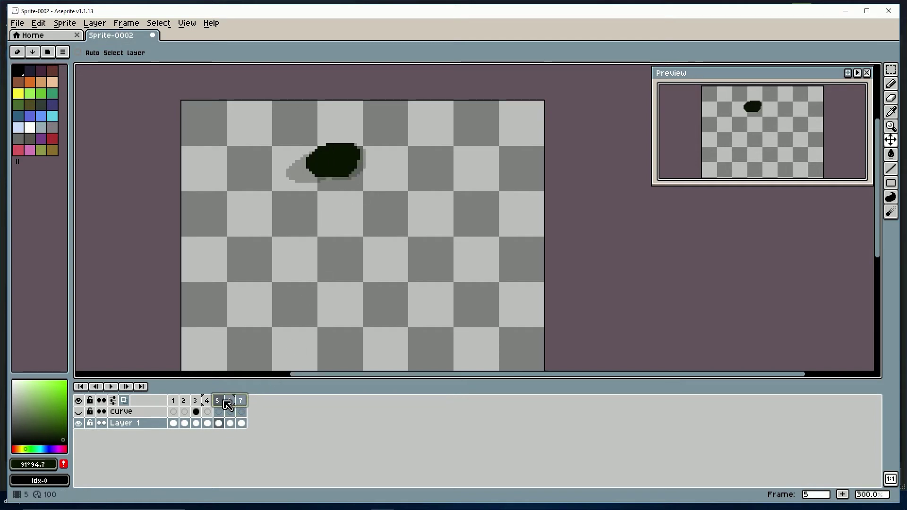
pyautogui.click(241, 401)
pyautogui.hotkey('ctrl', 'z')
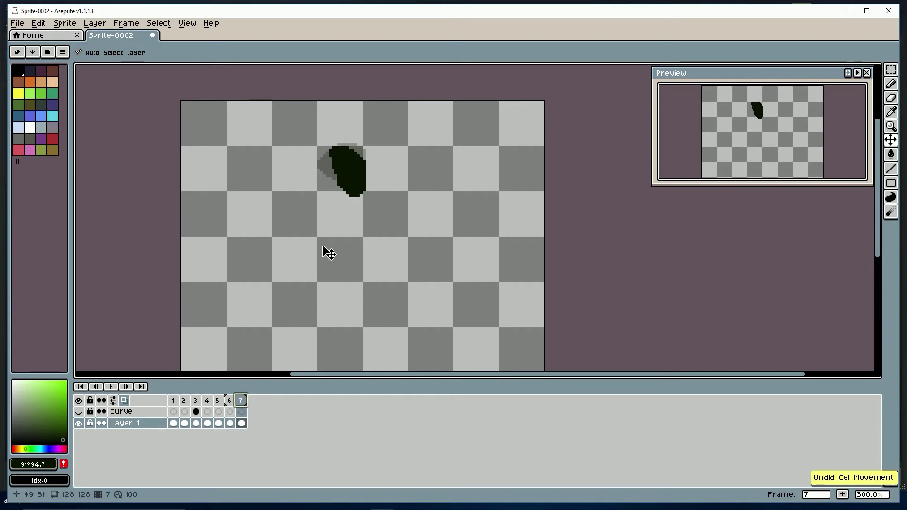
pyautogui.hotkey('ctrl', 'z')
pyautogui.press('b')
pyautogui.moveTo(331, 160)
pyautogui.mouseDown()
pyautogui.moveTo(352, 157)
pyautogui.moveTo(365, 173)
pyautogui.moveTo(337, 162)
pyautogui.mouseUp()
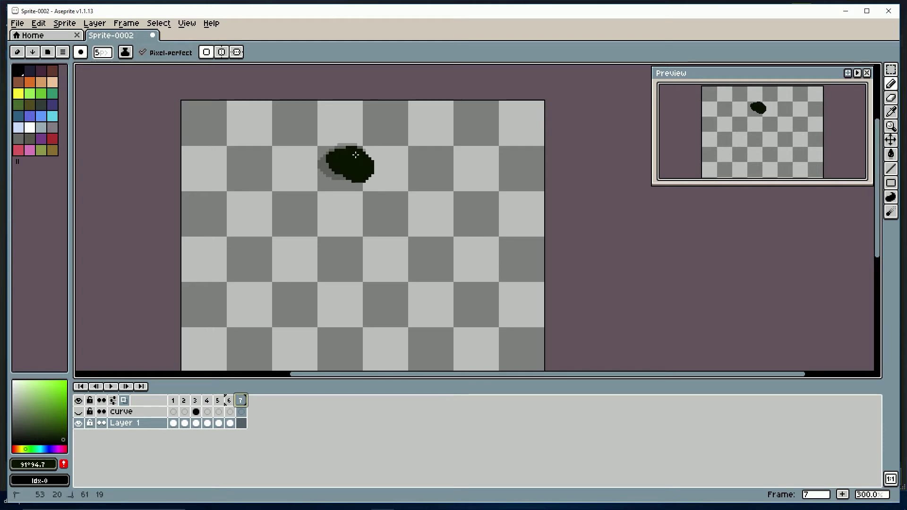
pyautogui.moveTo(245, 404)
pyautogui.mouseDown()
pyautogui.moveTo(174, 407)
pyautogui.moveTo(240, 405)
pyautogui.mouseUp()
# - Add empty frame 8 and draw the diagonally stretched falling blob
pyautogui.rightClick(241, 405)
pyautogui.click(263, 432)
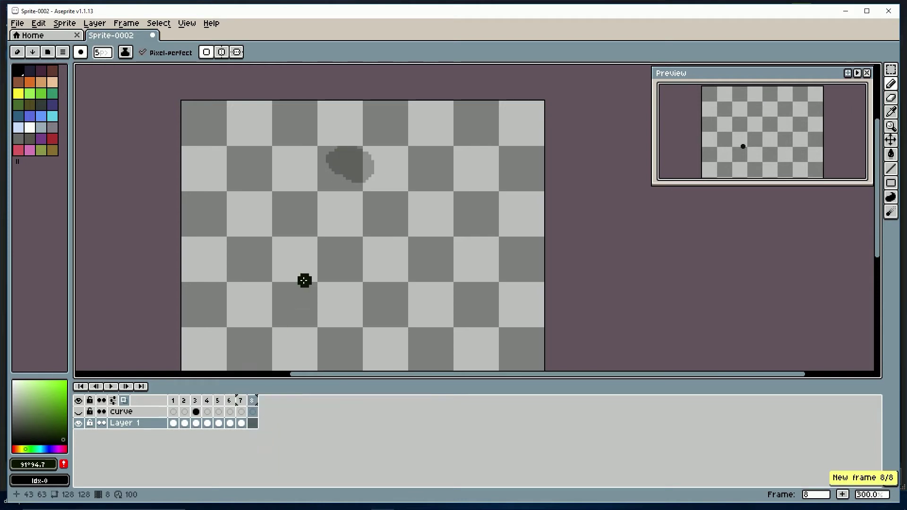
pyautogui.moveTo(356, 159); pyautogui.dragTo(362, 175)
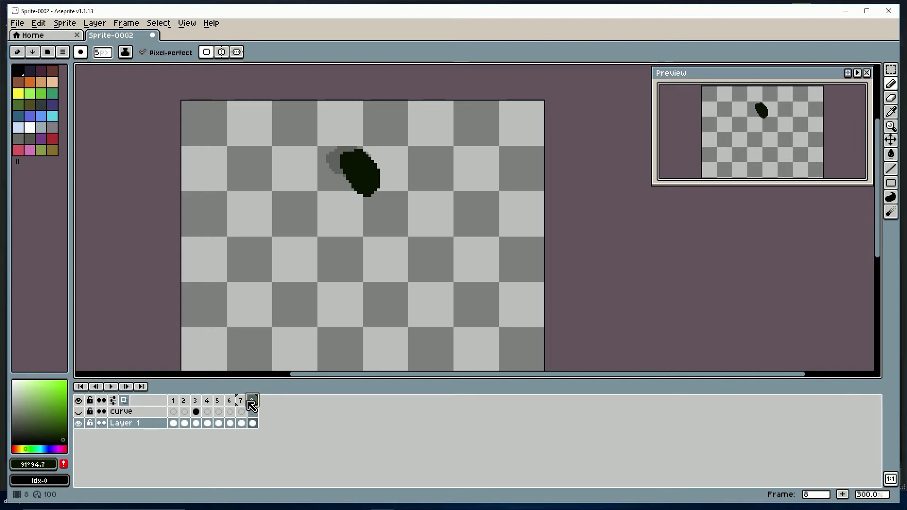
# - Nudge the blob up one pixel across frames 6–8, undoing an accidental frame reorder
pyautogui.moveTo(253, 402); pyautogui.dragTo(234, 410)
pyautogui.press('v')
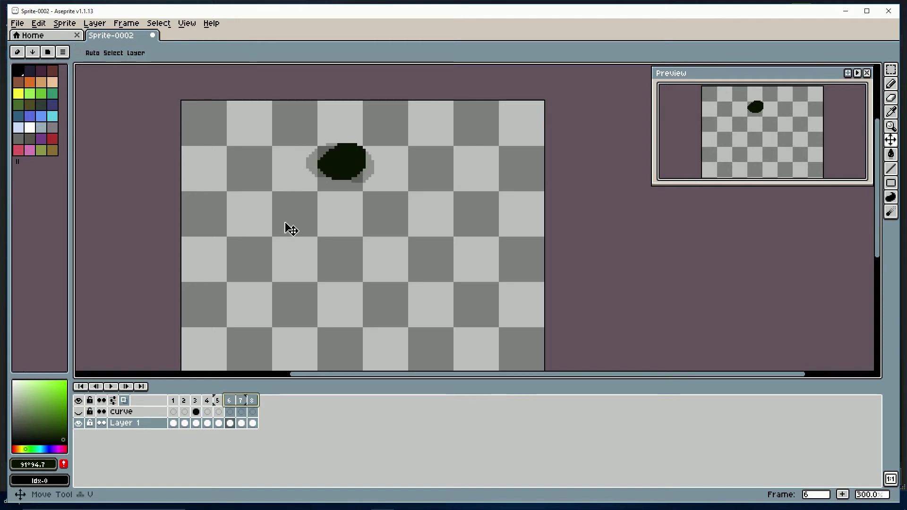
pyautogui.moveTo(348, 167); pyautogui.dragTo(348, 164)
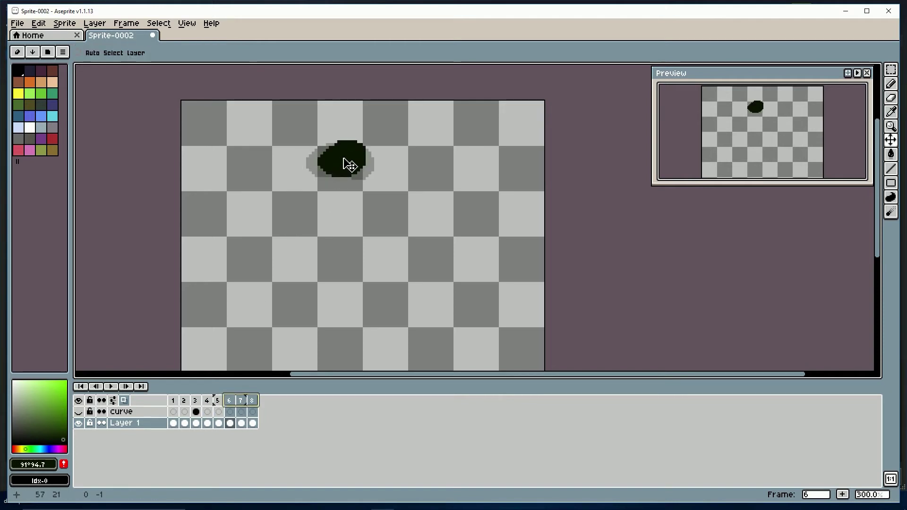
pyautogui.click(242, 402)
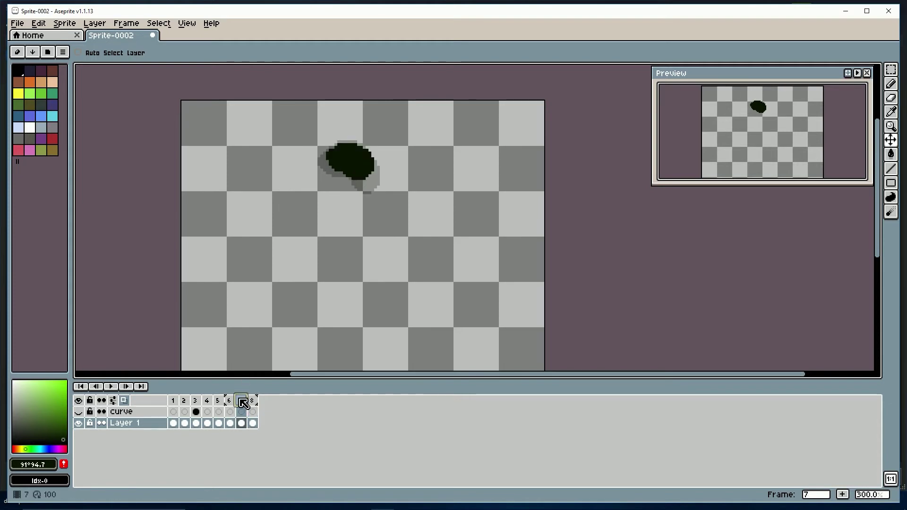
pyautogui.moveTo(242, 402); pyautogui.dragTo(173, 401)
pyautogui.hotkey('ctrl', 'z')
# - Play the goo animation, stop playback, and make frame 8 the current frame
pyautogui.click(112, 387)
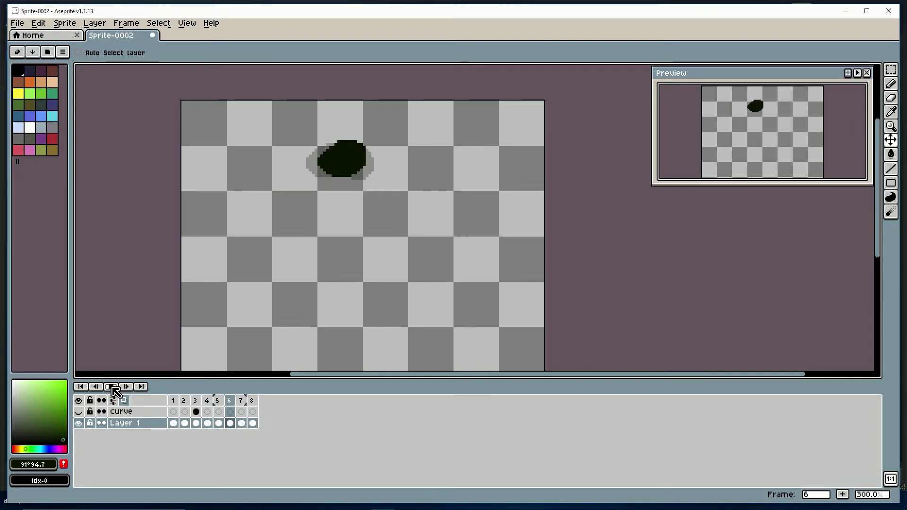
pyautogui.click(116, 392)
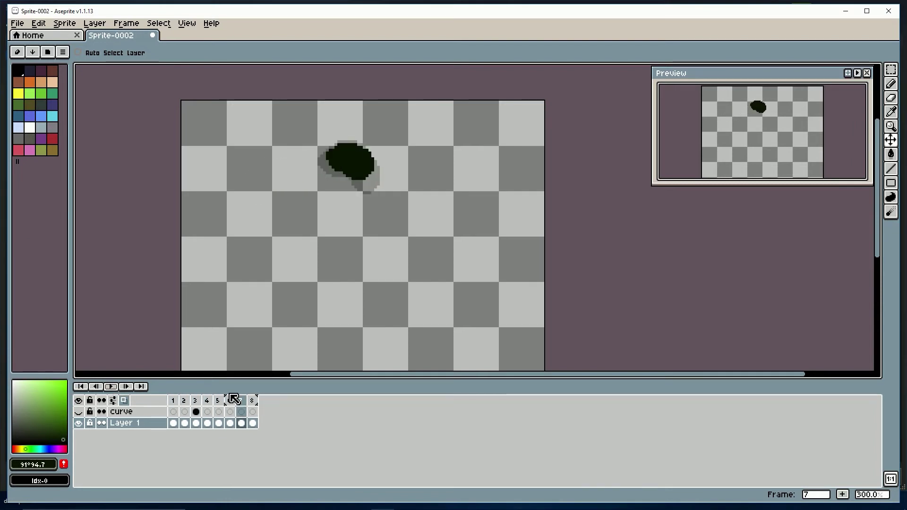
pyautogui.moveTo(241, 400)
pyautogui.mouseDown()
pyautogui.moveTo(175, 404)
pyautogui.moveTo(254, 401)
pyautogui.mouseUp()
pyautogui.click(254, 401)
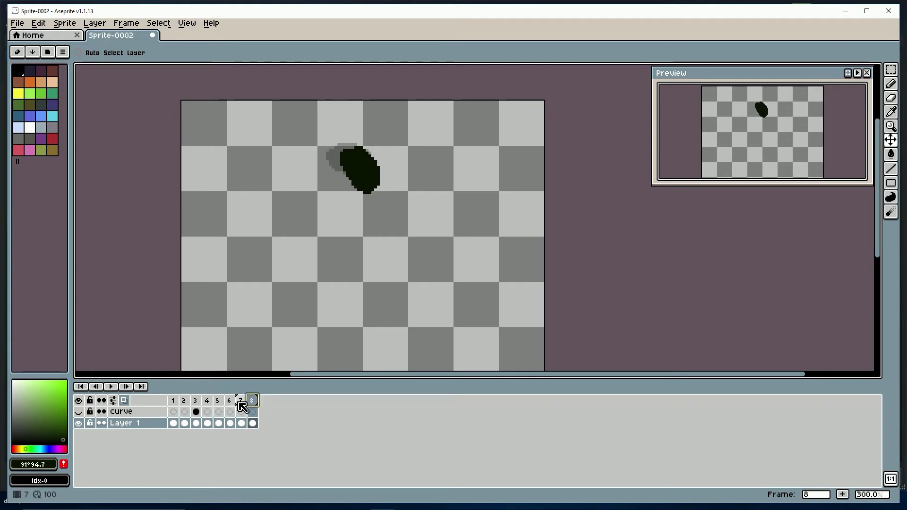
# - Add empty frame 9, draw a falling goo blob, and shrink the brush to 4px
pyautogui.rightClick(253, 401)
pyautogui.click(269, 430)
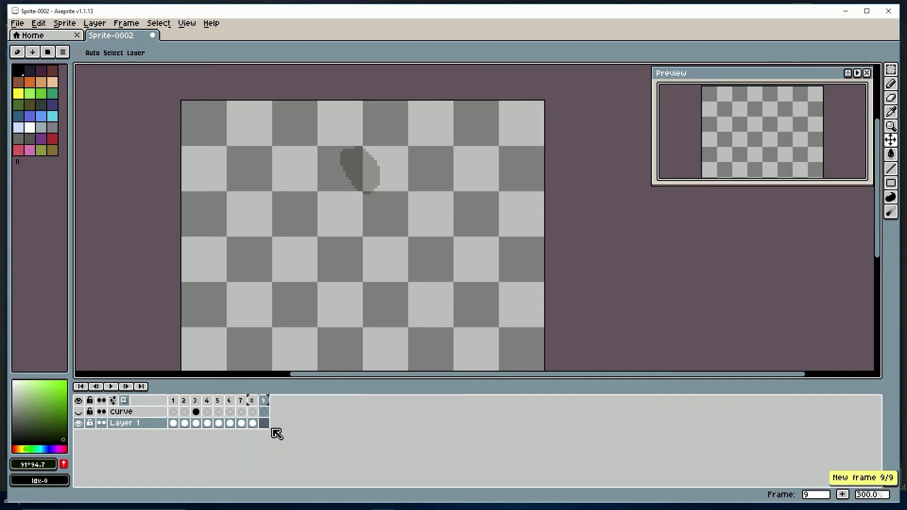
pyautogui.press('b')
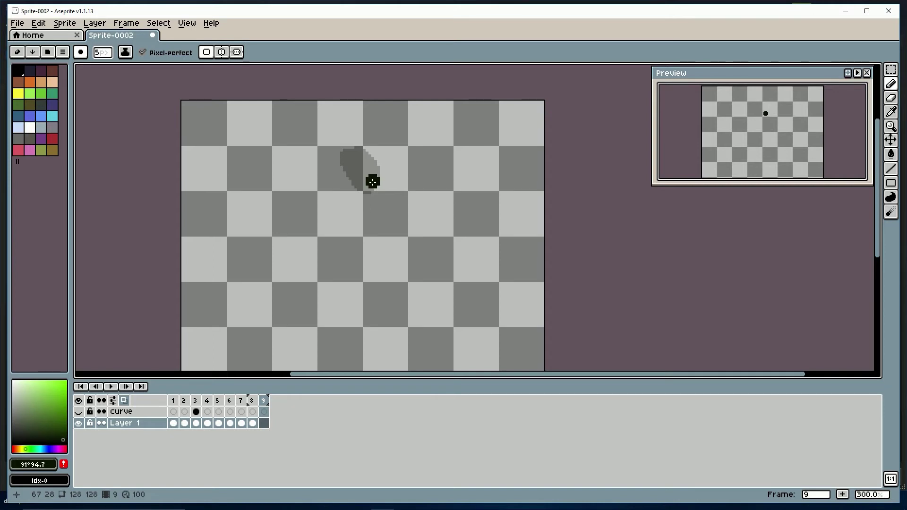
pyautogui.moveTo(371, 180)
pyautogui.mouseDown()
pyautogui.moveTo(380, 228)
pyautogui.moveTo(367, 181)
pyautogui.moveTo(368, 202)
pyautogui.mouseUp()
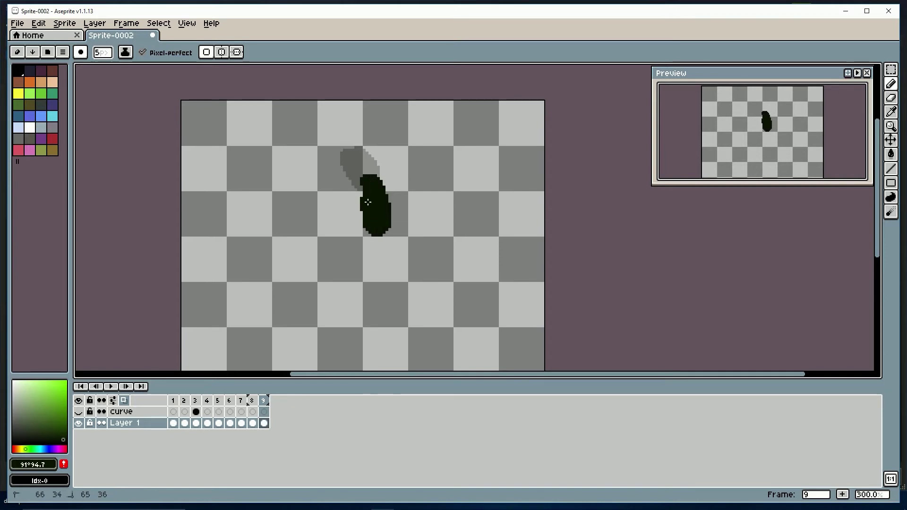
pyautogui.press('-')
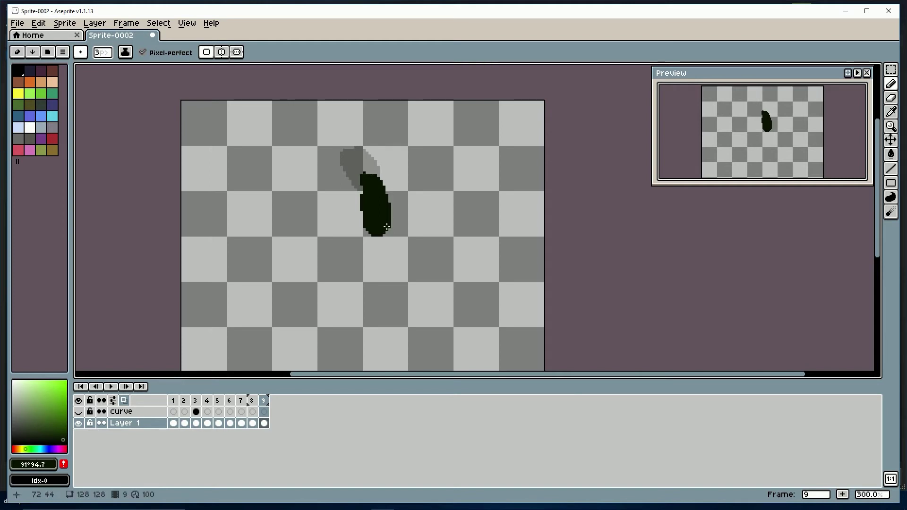
# - Compare frames 7–9, then clear the blob from frame 9
pyautogui.moveTo(264, 401); pyautogui.dragTo(244, 406)
pyautogui.click(257, 402)
pyautogui.click(262, 401)
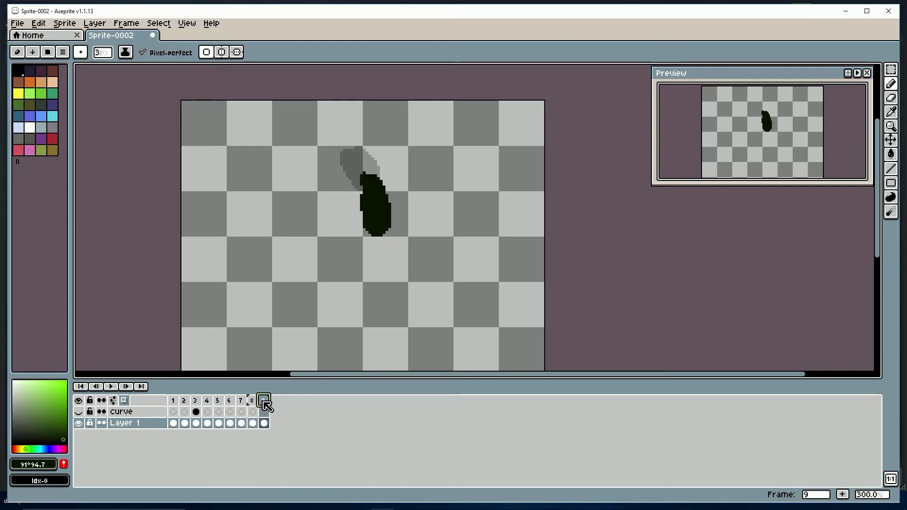
pyautogui.press('v')
pyautogui.press('Delete')
pyautogui.press('b')
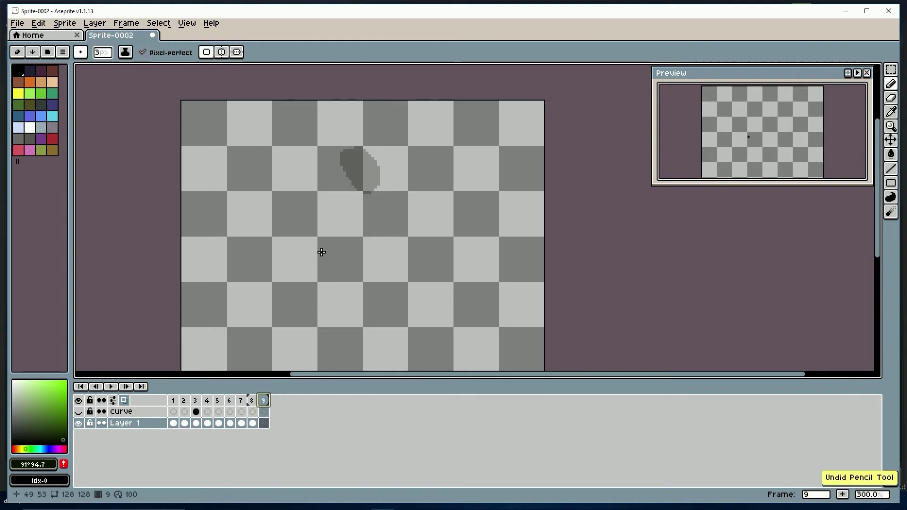
# - Redraw frame 9's vertically stretched blob with a 5px brush and compare it against frame 8
pyautogui.click(252, 401)
pyautogui.click(264, 400)
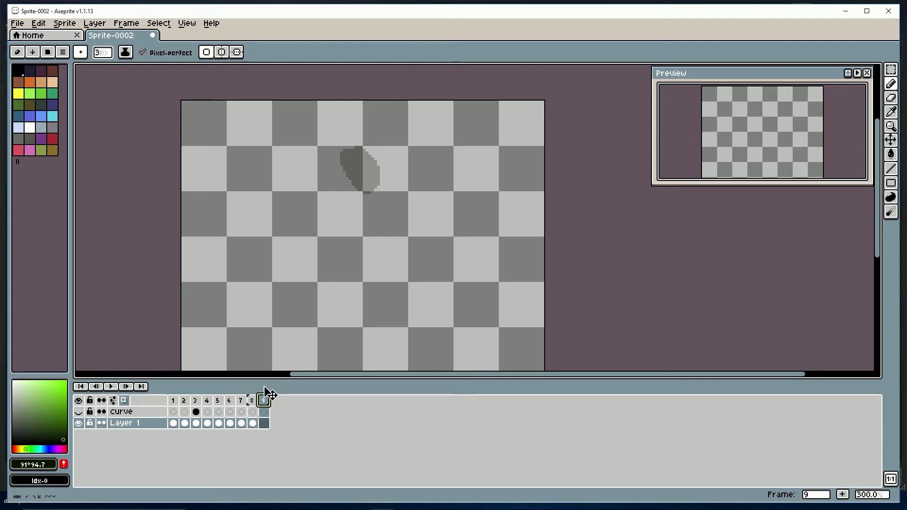
pyautogui.press('b')
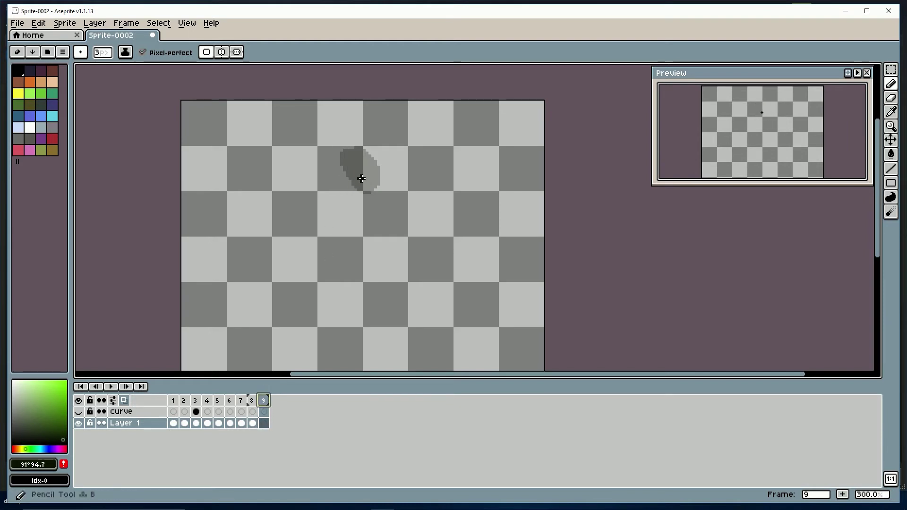
pyautogui.press('+')
pyautogui.press('+')
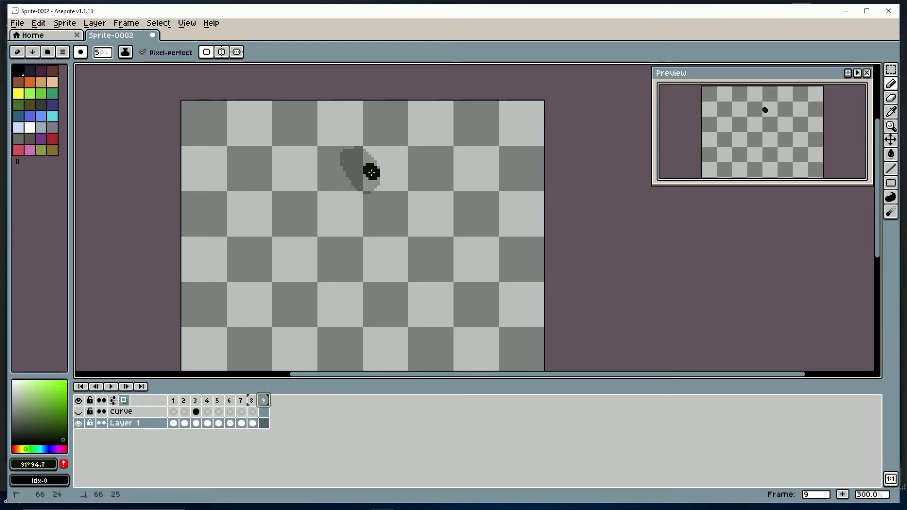
pyautogui.moveTo(371, 173)
pyautogui.mouseDown()
pyautogui.moveTo(376, 208)
pyautogui.moveTo(363, 190)
pyautogui.mouseUp()
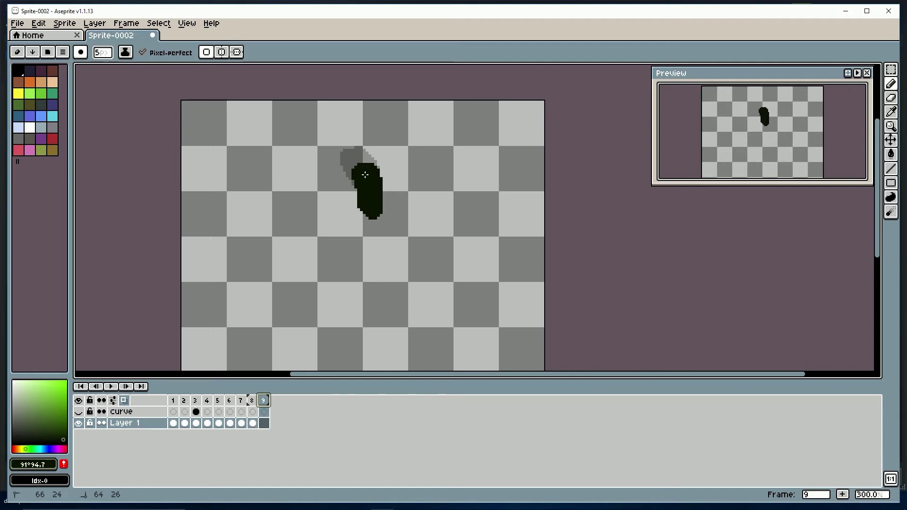
pyautogui.click(253, 404)
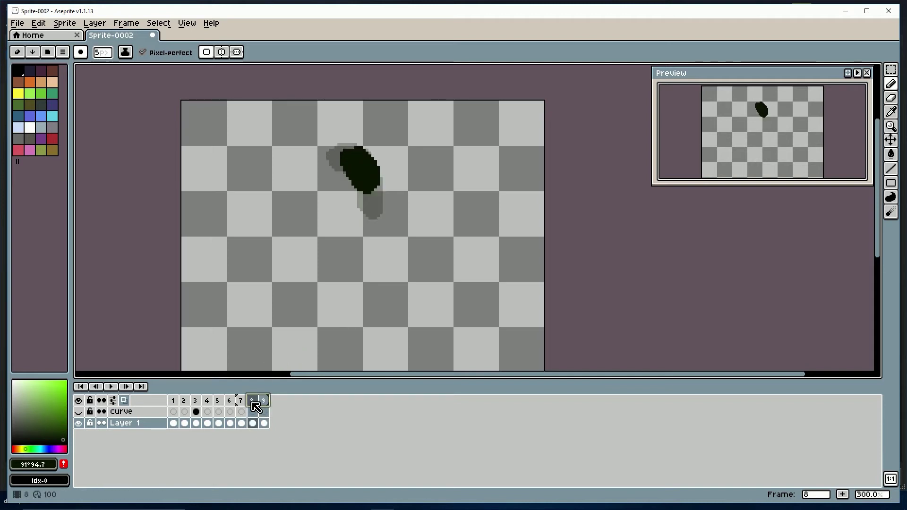
pyautogui.press('Left')
pyautogui.press('Right')
pyautogui.click(263, 407)
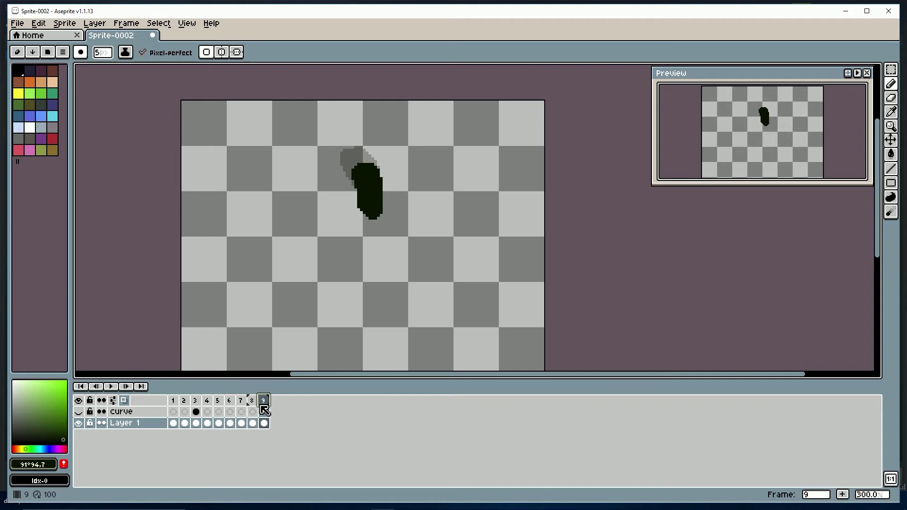
pyautogui.moveTo(260, 405)
pyautogui.mouseDown()
pyautogui.moveTo(243, 402)
pyautogui.moveTo(265, 405)
pyautogui.mouseUp()
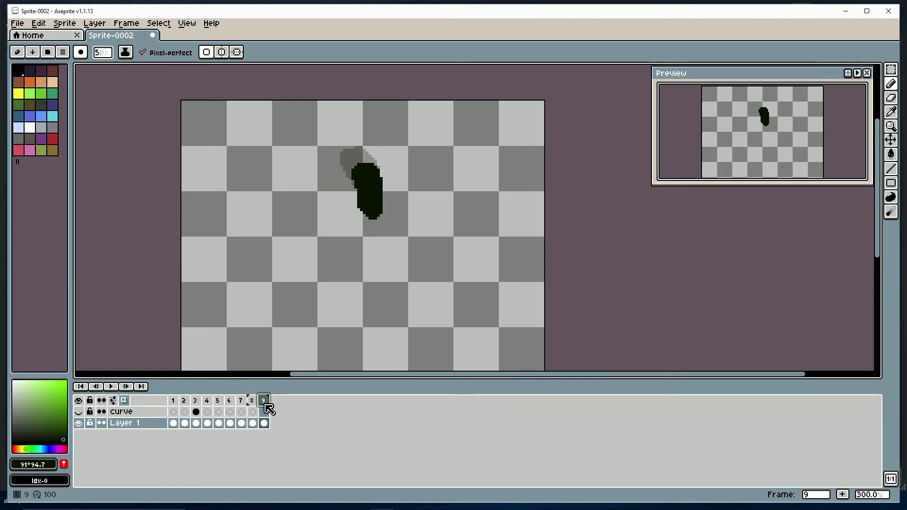
# - Add empty frame 10, draw the long thin drop with a tail, and move it about 37 px lower
pyautogui.rightClick(266, 406)
pyautogui.click(286, 431)
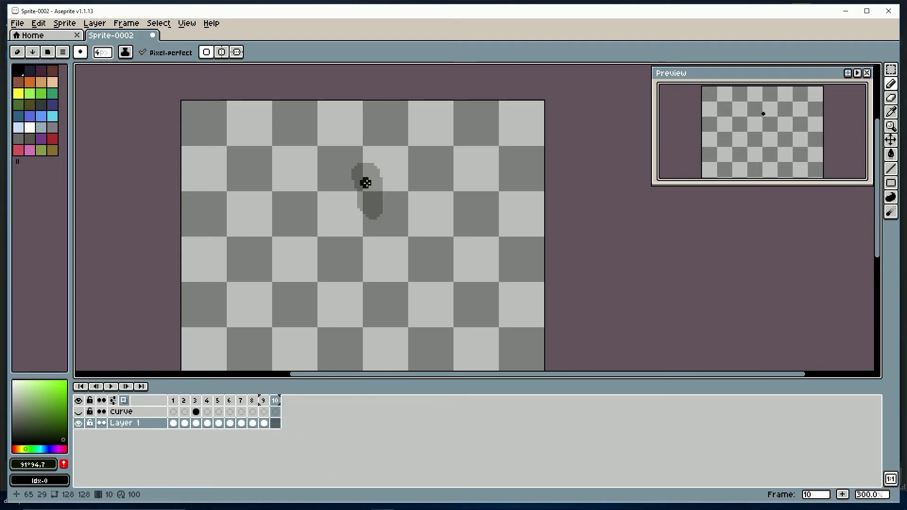
pyautogui.moveTo(366, 180)
pyautogui.mouseDown()
pyautogui.moveTo(372, 235)
pyautogui.moveTo(372, 177)
pyautogui.moveTo(377, 238)
pyautogui.moveTo(377, 194)
pyautogui.mouseUp()
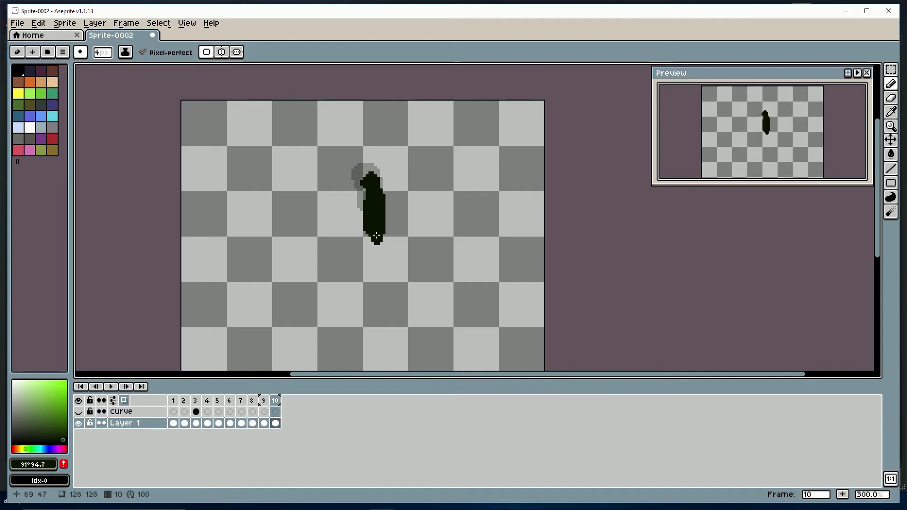
pyautogui.click(383, 169)
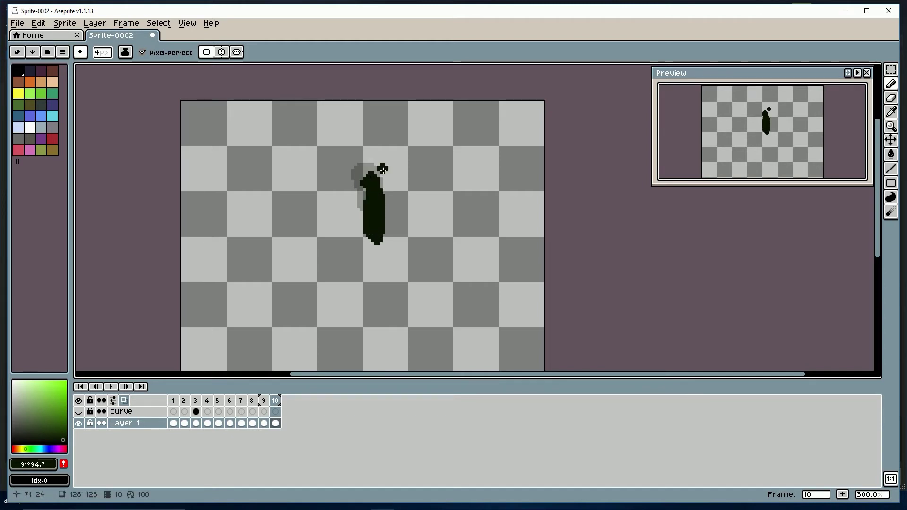
pyautogui.click(370, 195)
pyautogui.moveTo(372, 200)
pyautogui.mouseDown()
pyautogui.moveTo(372, 248)
pyautogui.moveTo(376, 236)
pyautogui.mouseUp()
pyautogui.press('v')
# - Compare frame 10 with frame 9, then set the Eraser to 4px
pyautogui.click(263, 400)
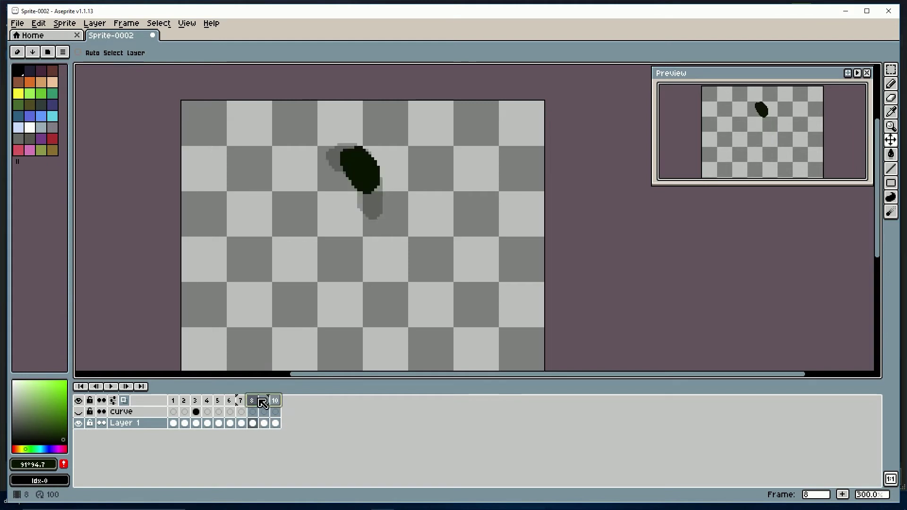
pyautogui.click(276, 402)
pyautogui.click(265, 401)
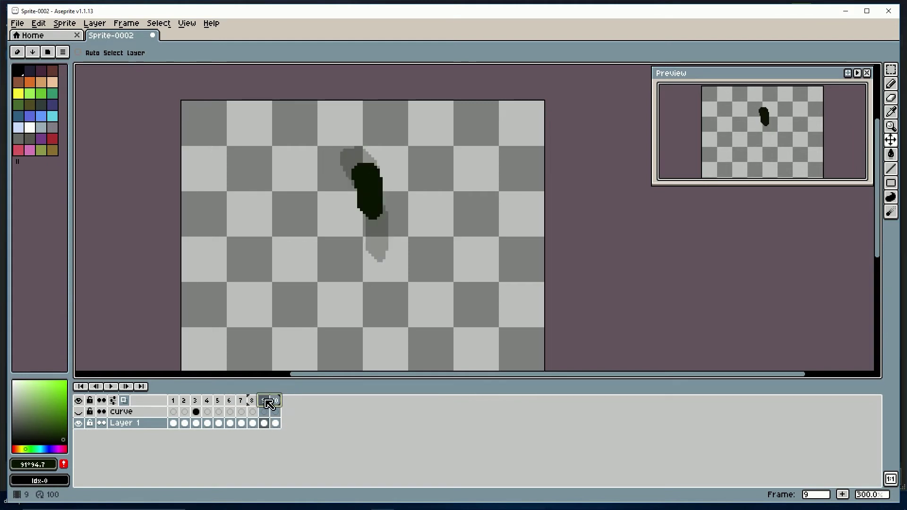
pyautogui.click(274, 401)
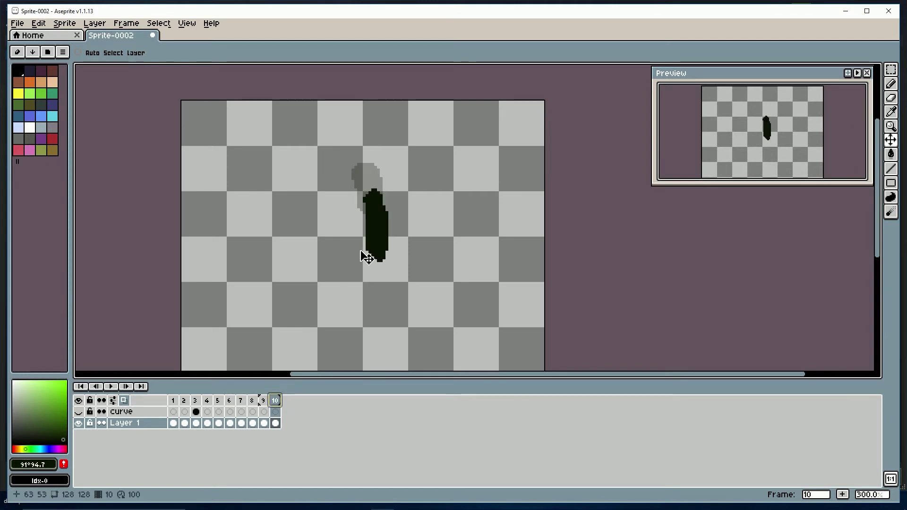
pyautogui.press('b')
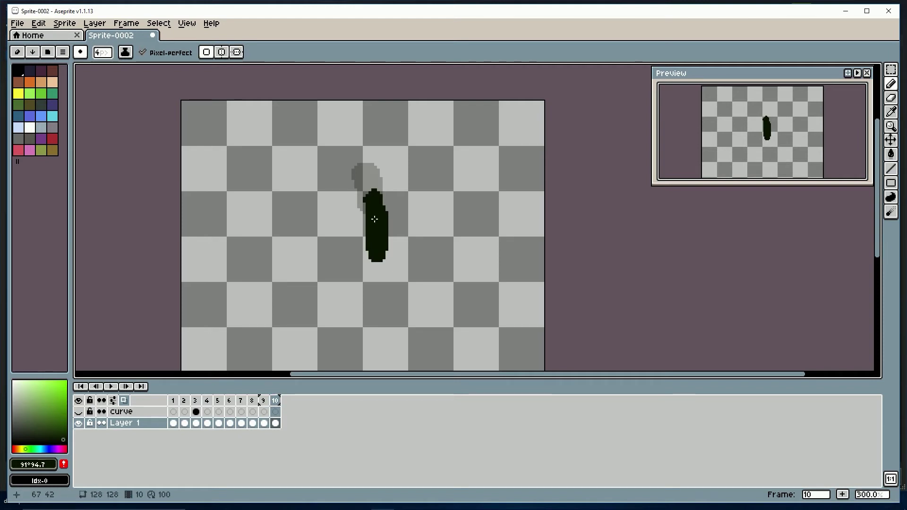
pyautogui.press('e')
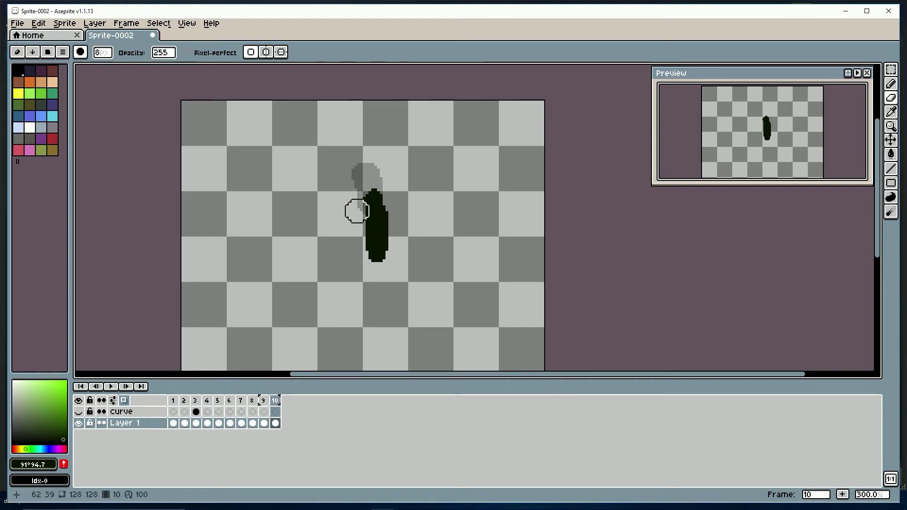
pyautogui.press('-')
pyautogui.press('-')
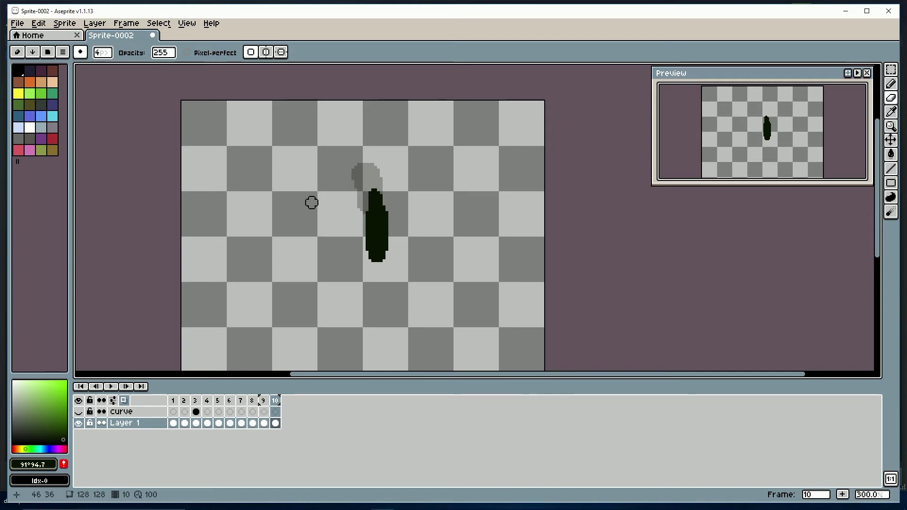
# - Scrub frames 8–10 and flip between frames 9 and 10 to check the drop's motion
pyautogui.moveTo(252, 400)
pyautogui.mouseDown()
pyautogui.moveTo(276, 401)
pyautogui.moveTo(261, 409)
pyautogui.mouseUp()
pyautogui.click(266, 408)
pyautogui.click(275, 408)
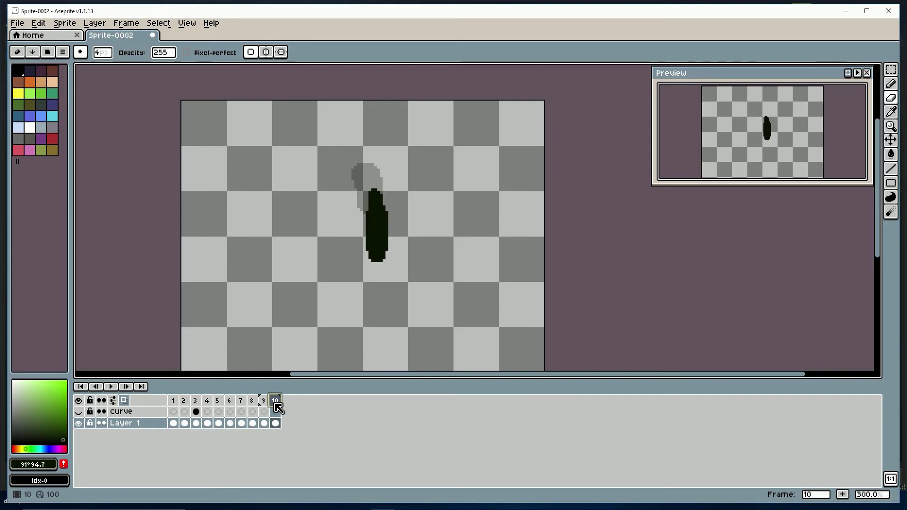
pyautogui.click(266, 408)
pyautogui.click(275, 408)
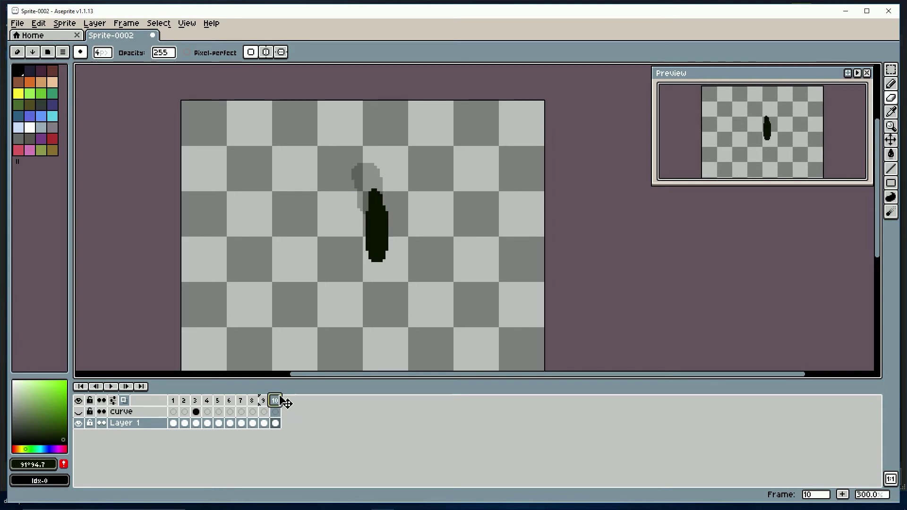
# - Add empty frame 11 and draw a drop, undoing the thick stroke
pyautogui.rightClick(278, 401)
pyautogui.click(301, 429)
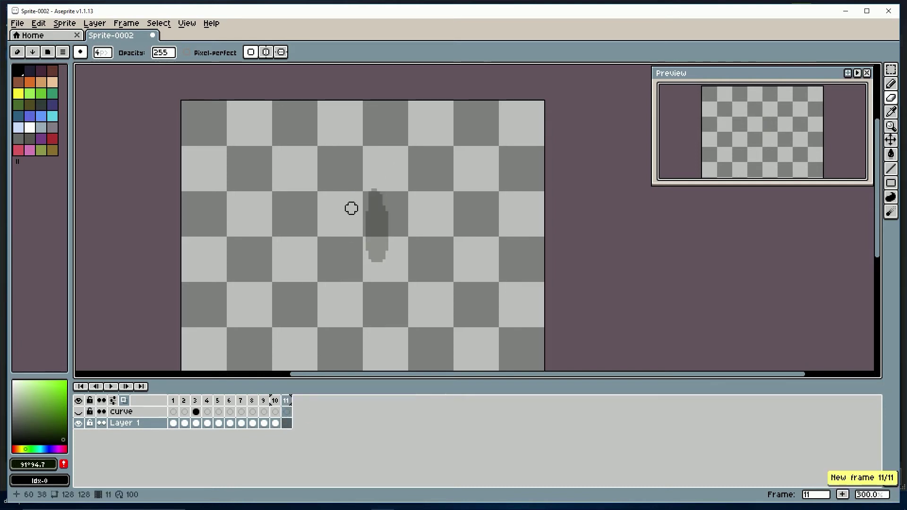
pyautogui.press('b')
pyautogui.click(374, 251)
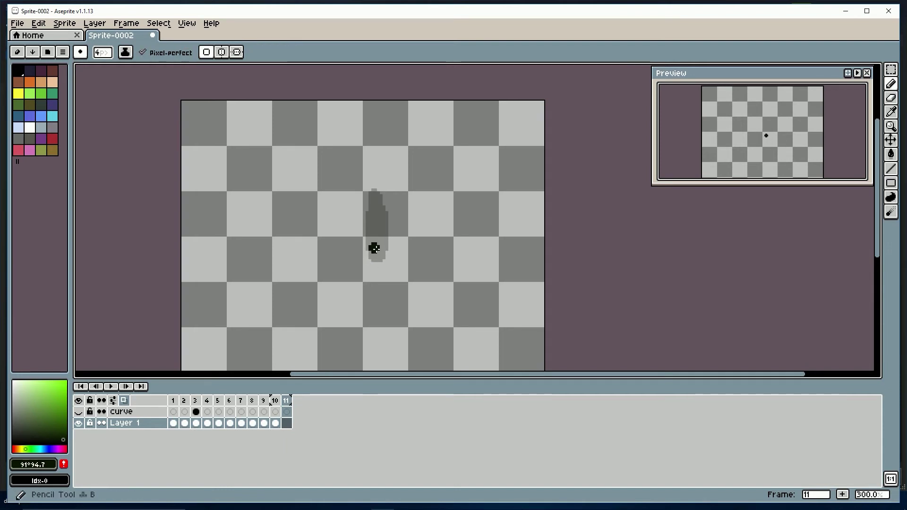
pyautogui.moveTo(374, 257)
pyautogui.mouseDown()
pyautogui.moveTo(369, 312)
pyautogui.moveTo(381, 312)
pyautogui.moveTo(377, 243)
pyautogui.moveTo(378, 304)
pyautogui.moveTo(374, 263)
pyautogui.mouseUp()
pyautogui.hotkey('ctrl', 'z')
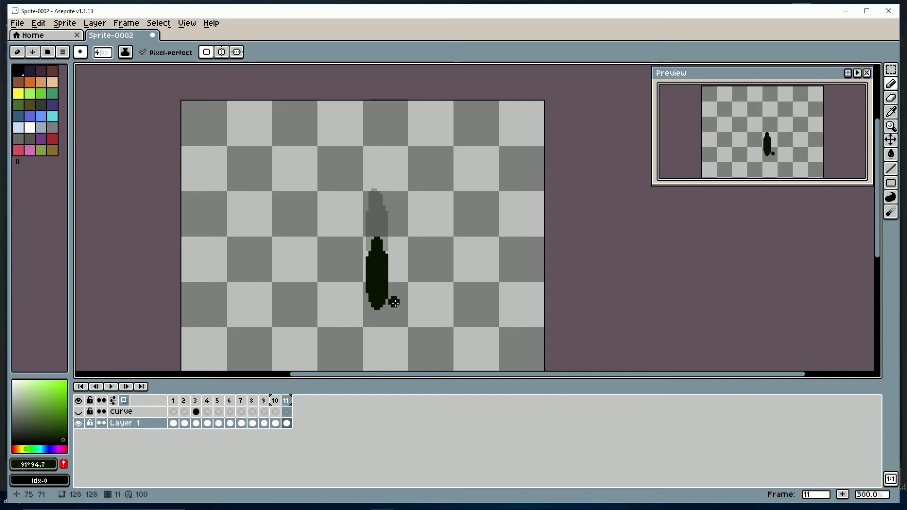
# - Move frame 11's goo blob about 38 px lower and mark a landing point below it
pyautogui.press('v')
pyautogui.moveTo(381, 285); pyautogui.dragTo(383, 301)
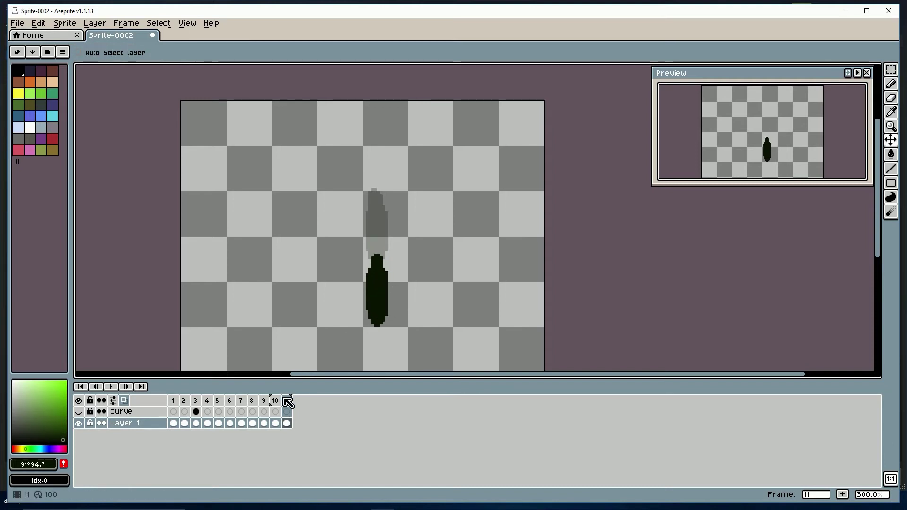
pyautogui.moveTo(288, 402)
pyautogui.mouseDown()
pyautogui.moveTo(228, 401)
pyautogui.moveTo(276, 401)
pyautogui.moveTo(296, 413)
pyautogui.moveTo(281, 403)
pyautogui.moveTo(177, 409)
pyautogui.moveTo(211, 407)
pyautogui.moveTo(186, 413)
pyautogui.moveTo(171, 403)
pyautogui.moveTo(186, 415)
pyautogui.moveTo(223, 405)
pyautogui.moveTo(294, 415)
pyautogui.moveTo(284, 407)
pyautogui.moveTo(264, 411)
pyautogui.moveTo(294, 417)
pyautogui.moveTo(263, 415)
pyautogui.moveTo(290, 419)
pyautogui.mouseUp()
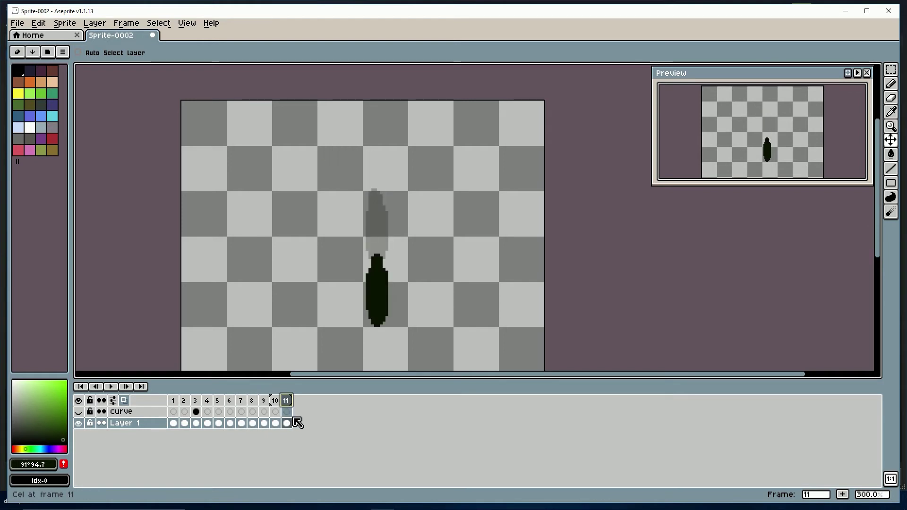
pyautogui.scroll(-2, 340, 314)
pyautogui.scroll(2, 314, 320)
pyautogui.moveTo(313, 320)
pyautogui.mouseDown()
pyautogui.moveTo(330, 207)
pyautogui.moveTo(320, 251)
pyautogui.mouseUp()
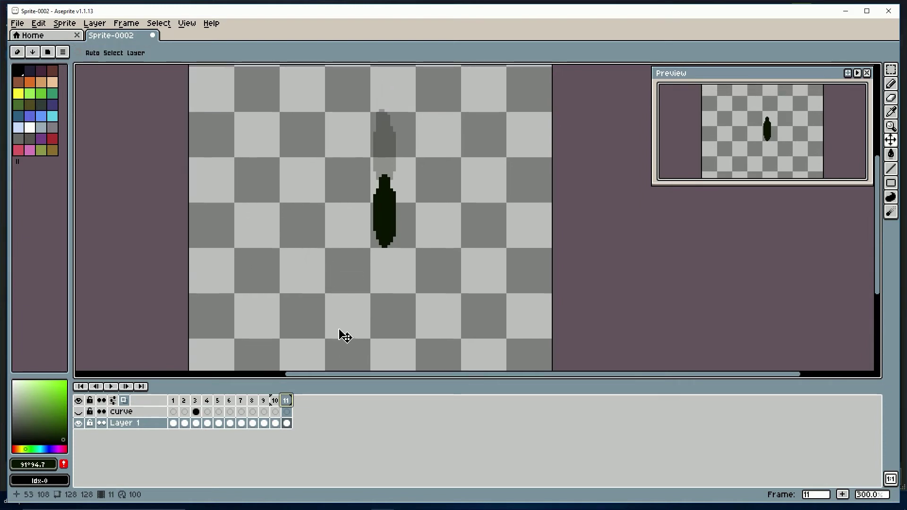
pyautogui.click(376, 254)
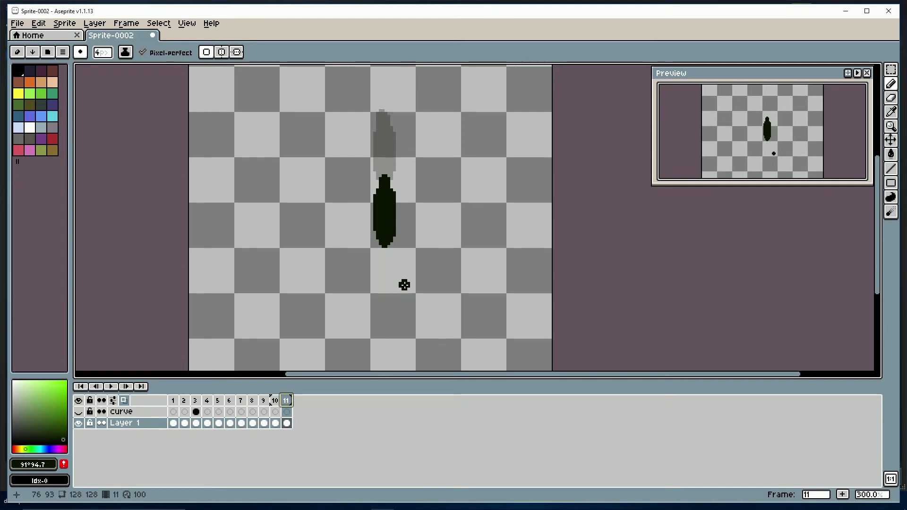
# - Compare frame 11 with frame 10, then add empty frame 12 after it
pyautogui.click(276, 401)
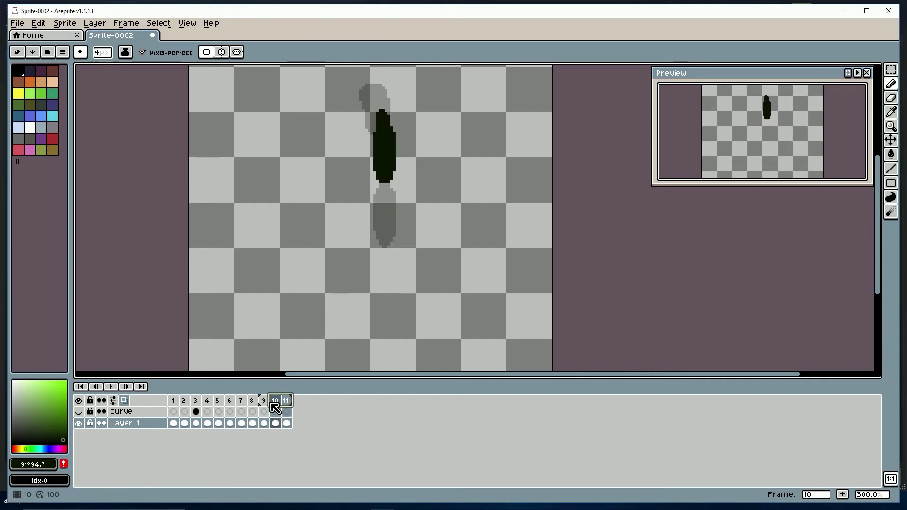
pyautogui.click(286, 407)
pyautogui.rightClick(285, 402)
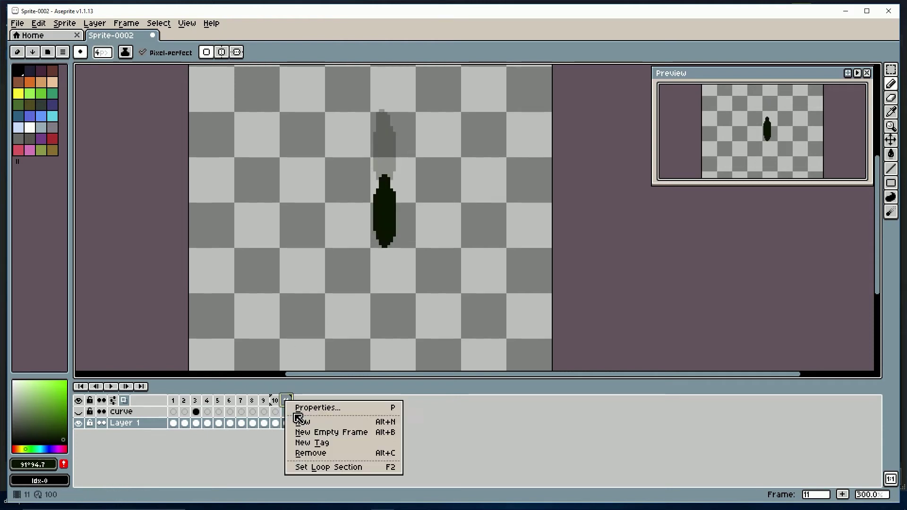
pyautogui.click(317, 434)
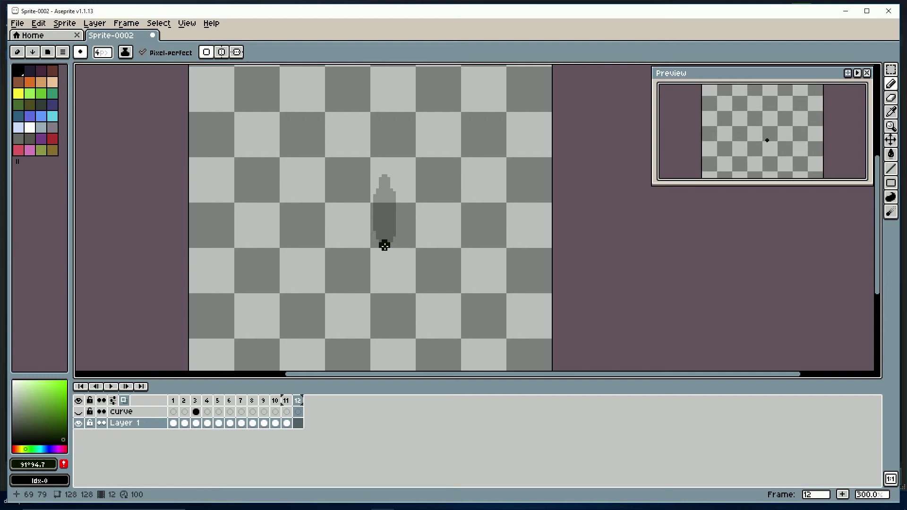
# - Try two dark strokes on empty frame 12 and undo them
pyautogui.moveTo(384, 245); pyautogui.dragTo(376, 269)
pyautogui.hotkey('ctrl', 'z')
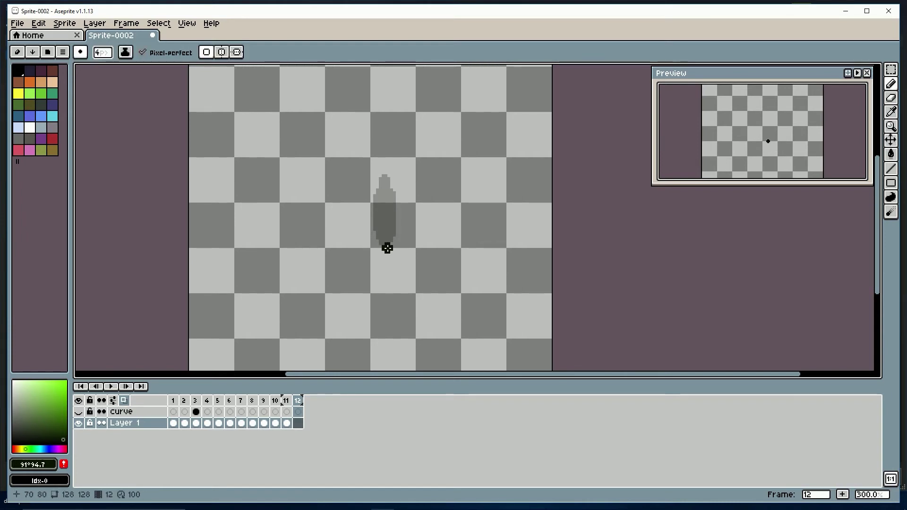
pyautogui.moveTo(384, 248)
pyautogui.mouseDown()
pyautogui.moveTo(385, 306)
pyautogui.moveTo(382, 276)
pyautogui.mouseUp()
pyautogui.hotkey('ctrl', 'z')
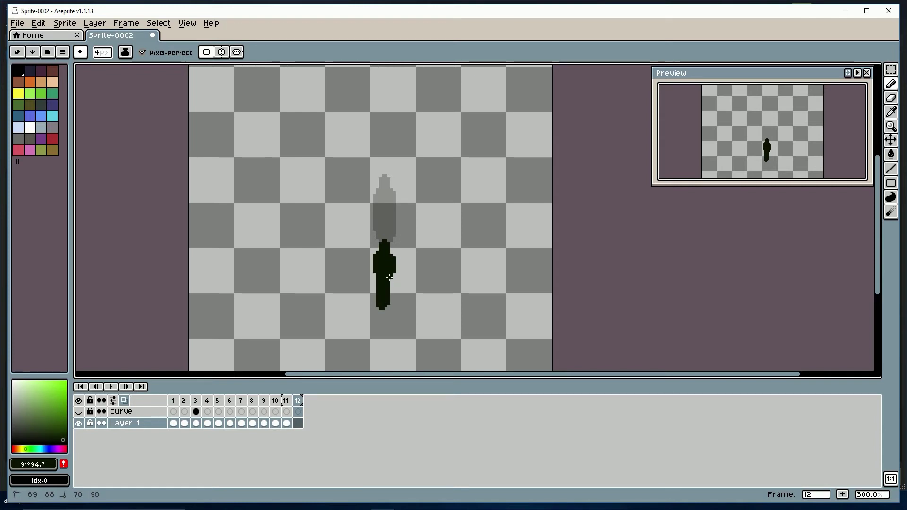
pyautogui.hotkey('ctrl', 'z')
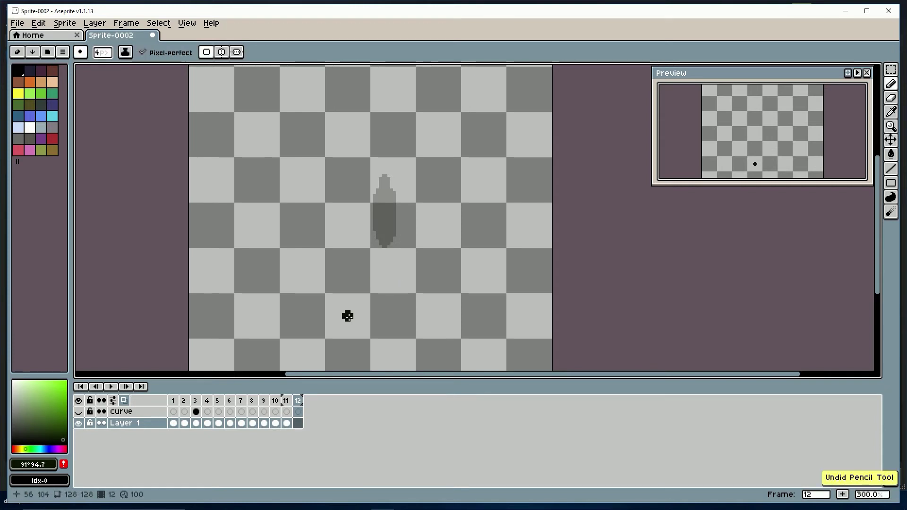
# - Replace empty frame 12 with a copy of frame 11 and move its blob further down
pyautogui.rightClick(299, 402)
pyautogui.click(331, 452)
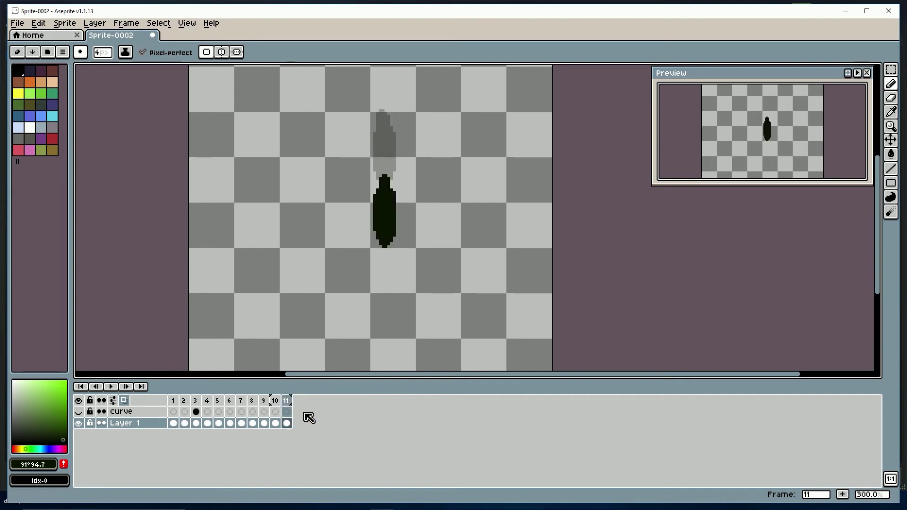
pyautogui.rightClick(291, 402)
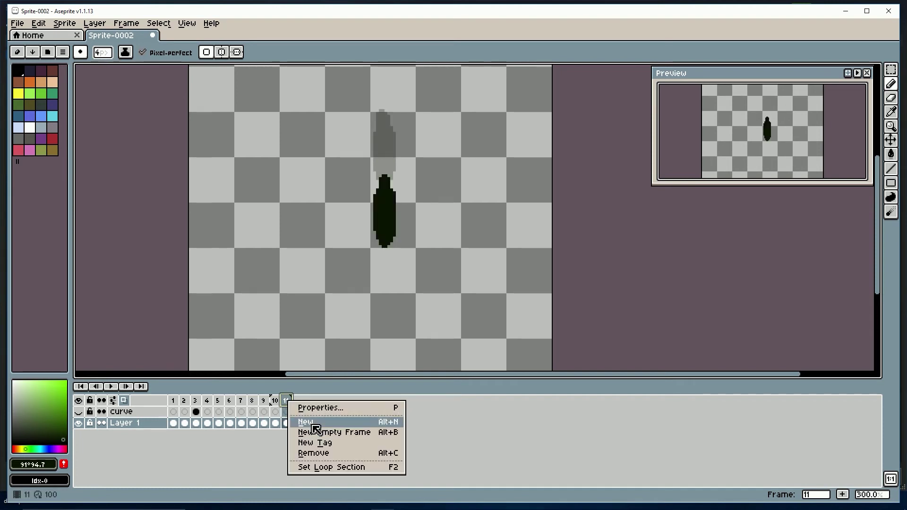
pyautogui.click(315, 422)
pyautogui.press('v')
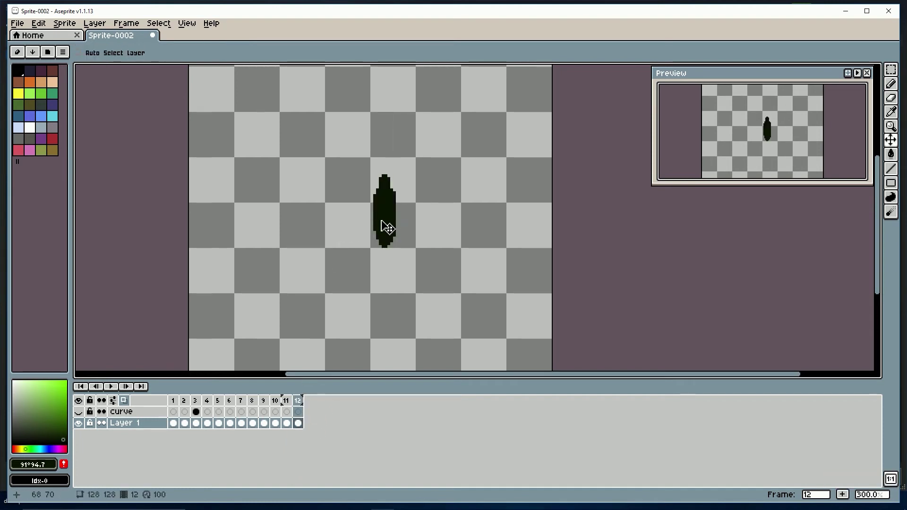
pyautogui.moveTo(385, 226); pyautogui.dragTo(388, 293)
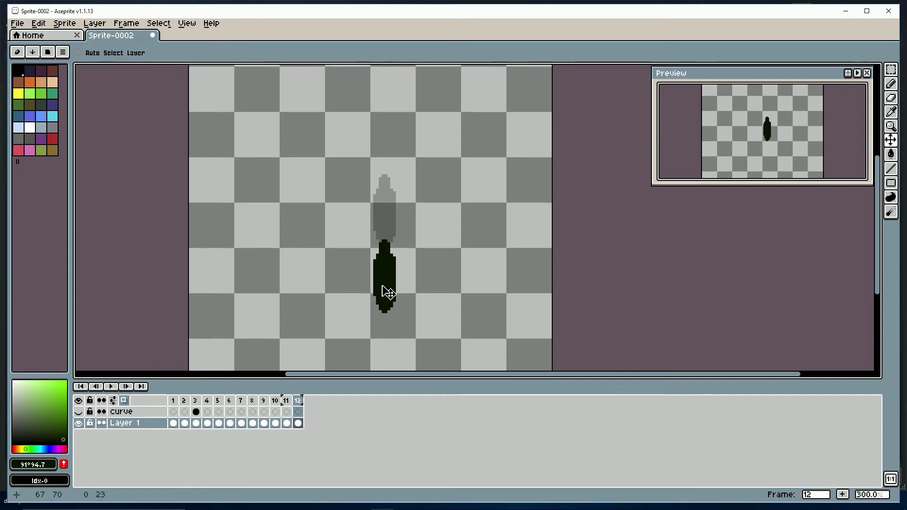
pyautogui.rightClick(298, 401)
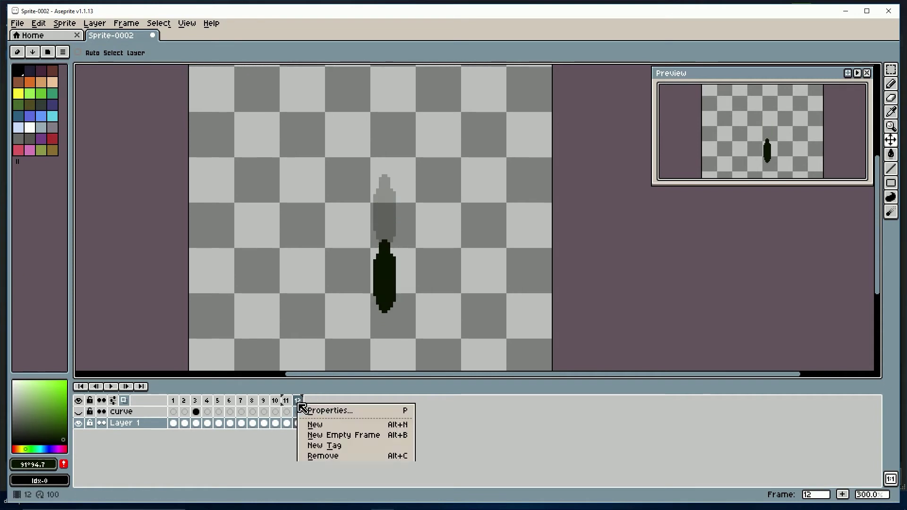
# - Add empty frame 13 and pencil a cone-shaped splat with a wide flat base
pyautogui.click(330, 435)
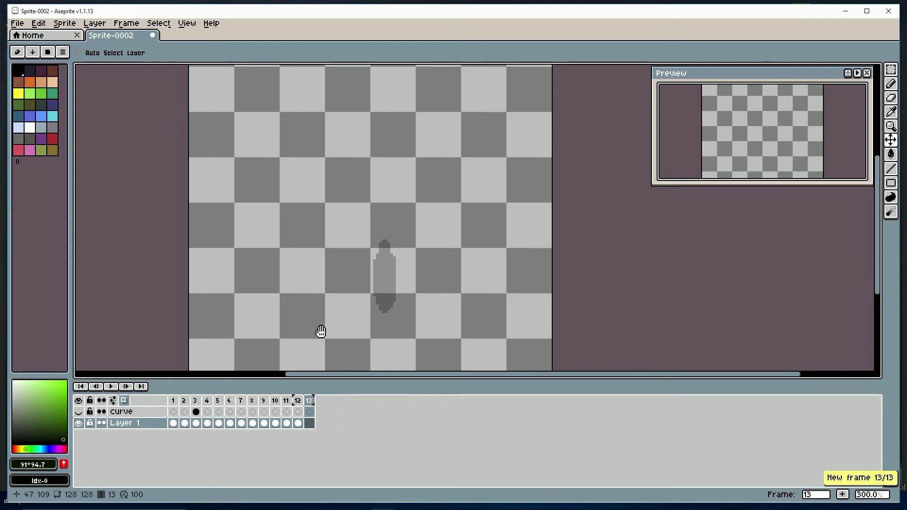
pyautogui.moveTo(318, 328); pyautogui.dragTo(324, 255)
pyautogui.press('b')
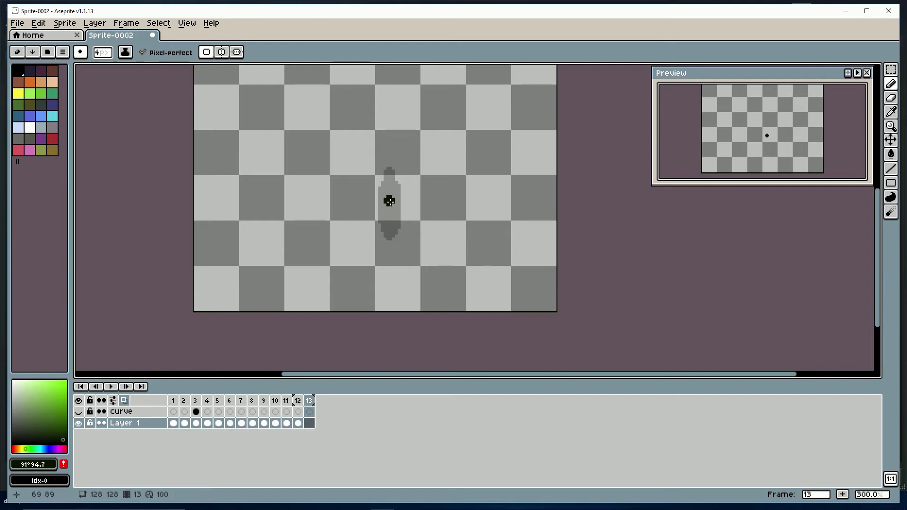
pyautogui.moveTo(392, 234); pyautogui.dragTo(399, 235)
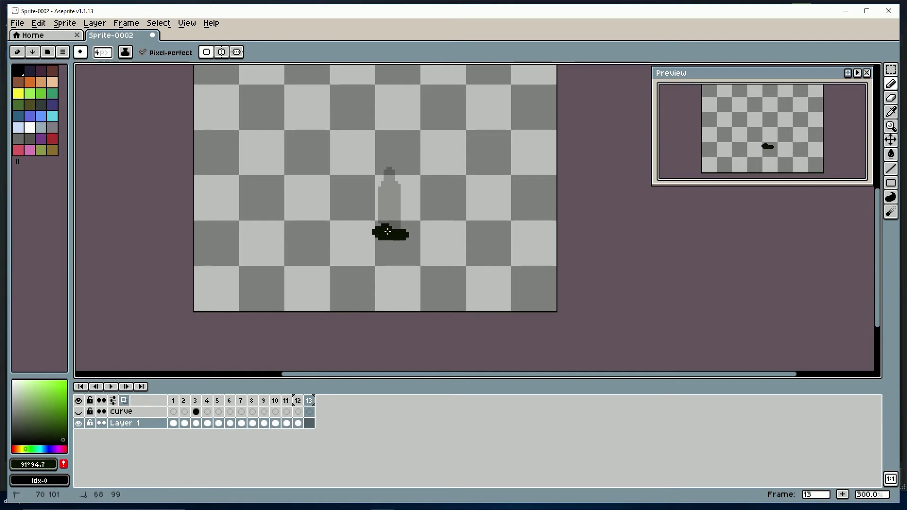
pyautogui.moveTo(392, 220)
pyautogui.mouseDown()
pyautogui.moveTo(391, 197)
pyautogui.moveTo(385, 225)
pyautogui.moveTo(392, 202)
pyautogui.moveTo(399, 225)
pyautogui.mouseUp()
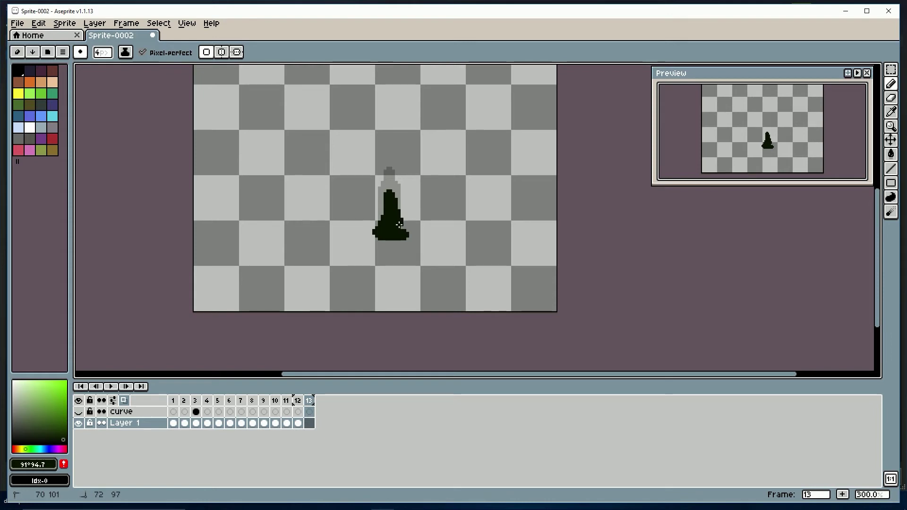
# - Flip between frames 12 and 13 to compare the splat against the falling drop
pyautogui.click(297, 402)
pyautogui.click(309, 401)
pyautogui.click(297, 401)
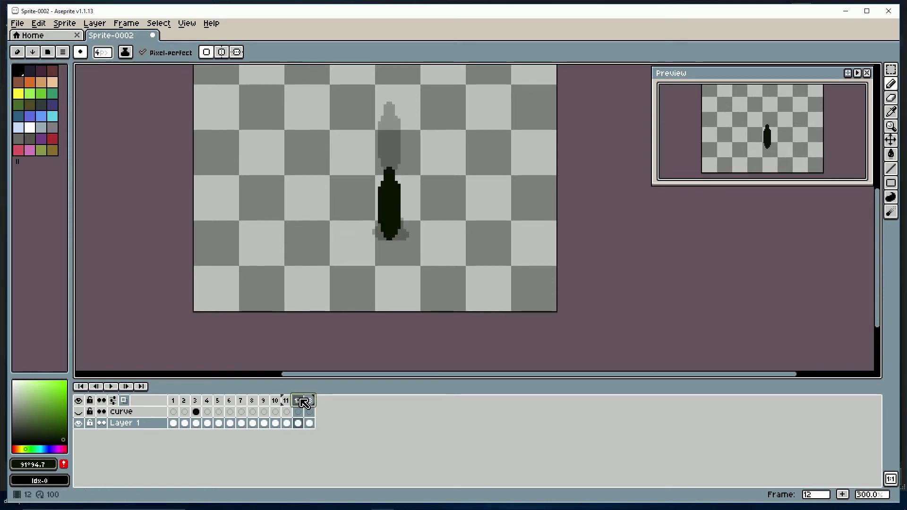
pyautogui.click(310, 400)
pyautogui.click(299, 401)
pyautogui.click(310, 402)
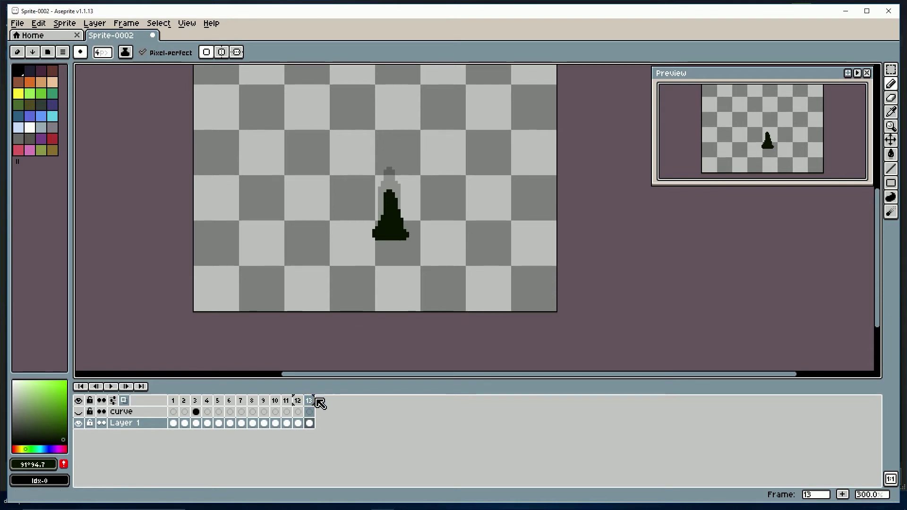
pyautogui.click(298, 401)
pyautogui.click(310, 403)
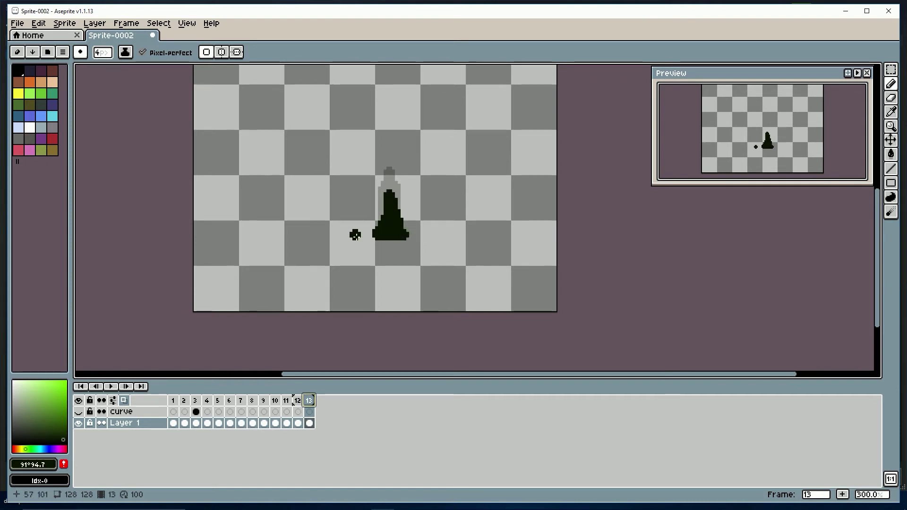
# - Add frame 14 after frame 13, undoing an initial copied frame first
pyautogui.rightClick(309, 401)
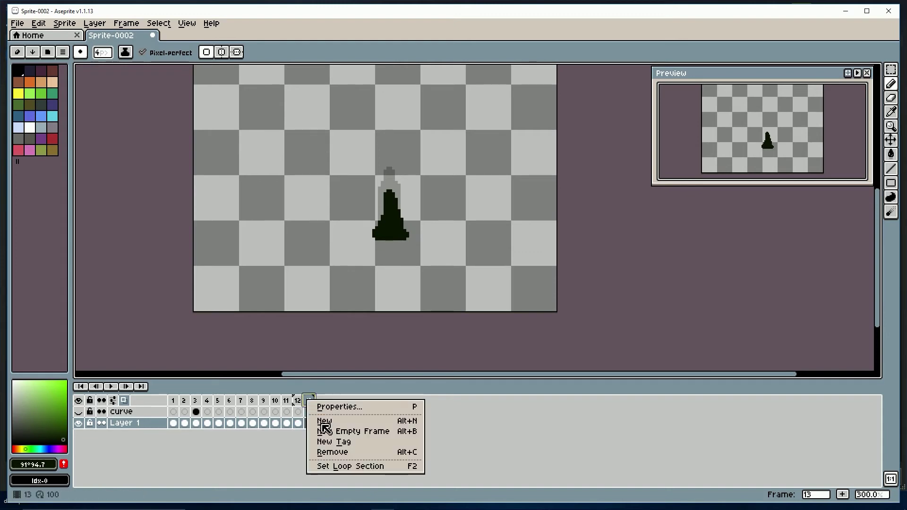
pyautogui.click(325, 422)
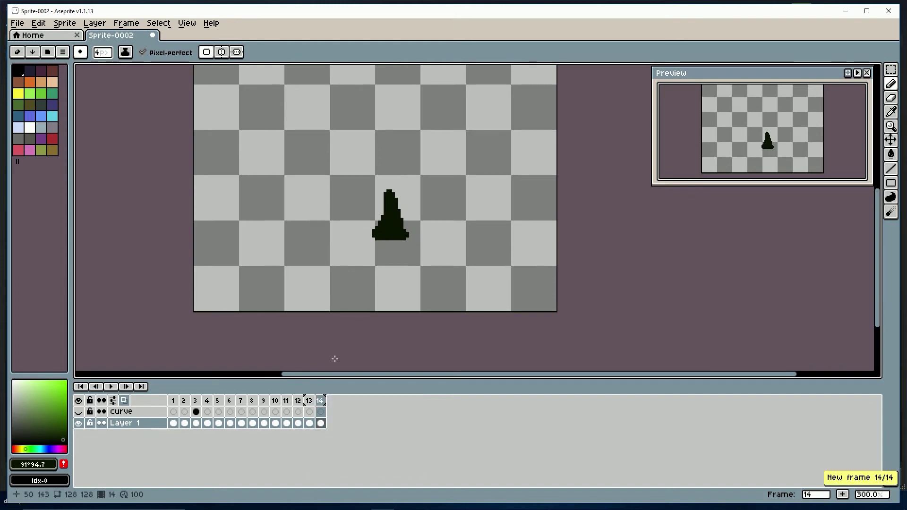
pyautogui.hotkey('ctrl', 'z')
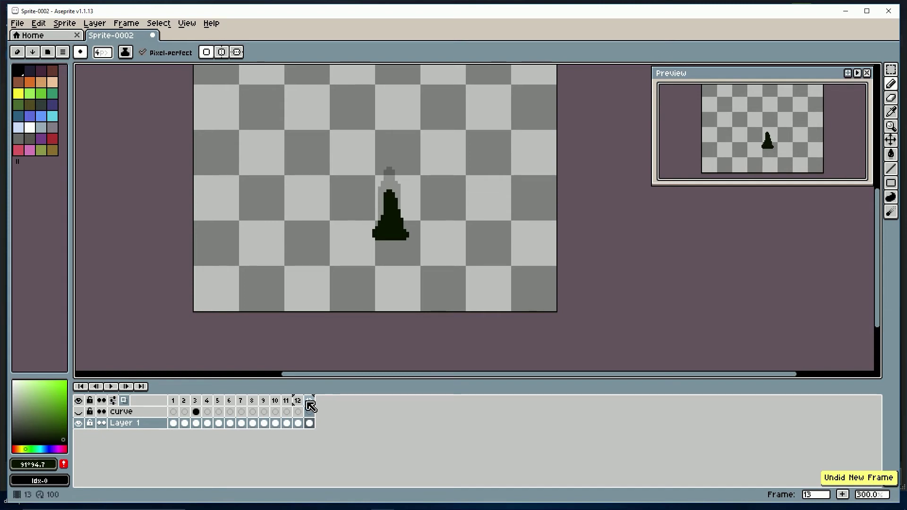
pyautogui.rightClick(310, 406)
pyautogui.click(336, 425)
# - Draw the widened, flatter splat edge on frame 14 and select frames 12–14 to review
pyautogui.click(388, 198)
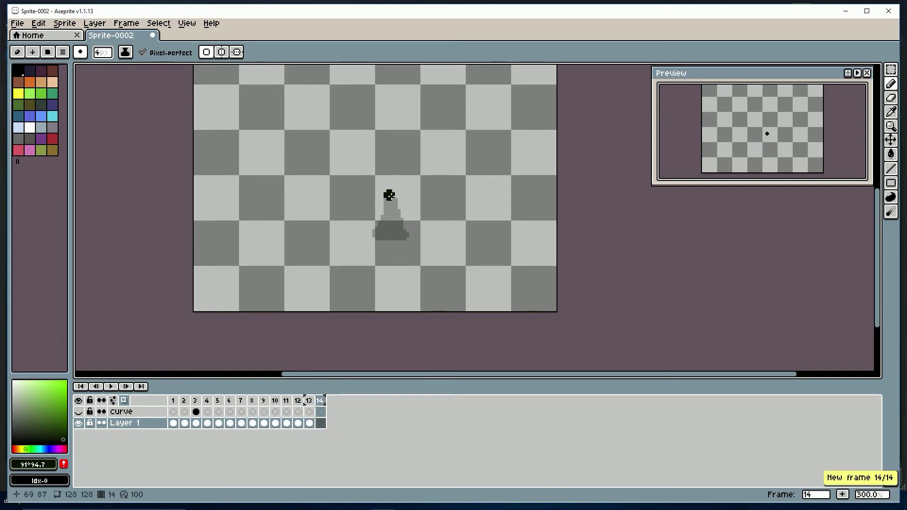
pyautogui.hotkey('ctrl', 'z')
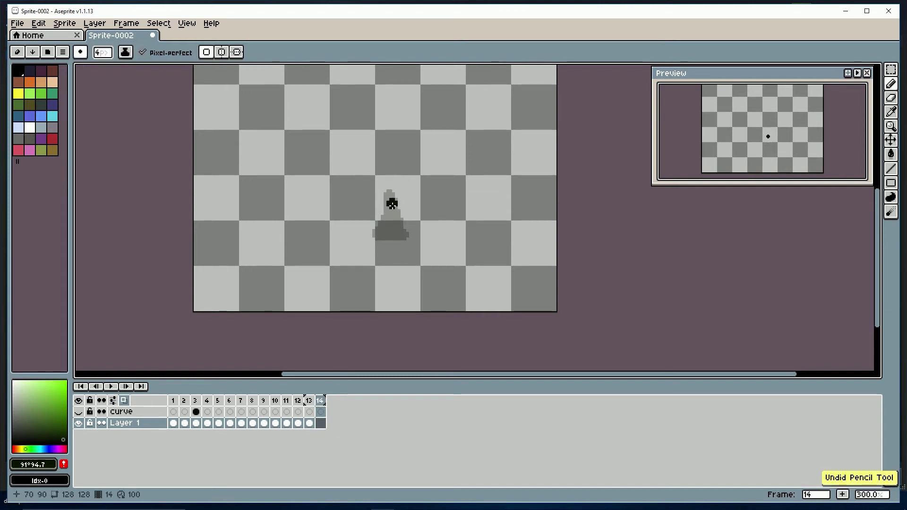
pyautogui.moveTo(389, 202)
pyautogui.mouseDown()
pyautogui.moveTo(415, 235)
pyautogui.moveTo(377, 236)
pyautogui.mouseUp()
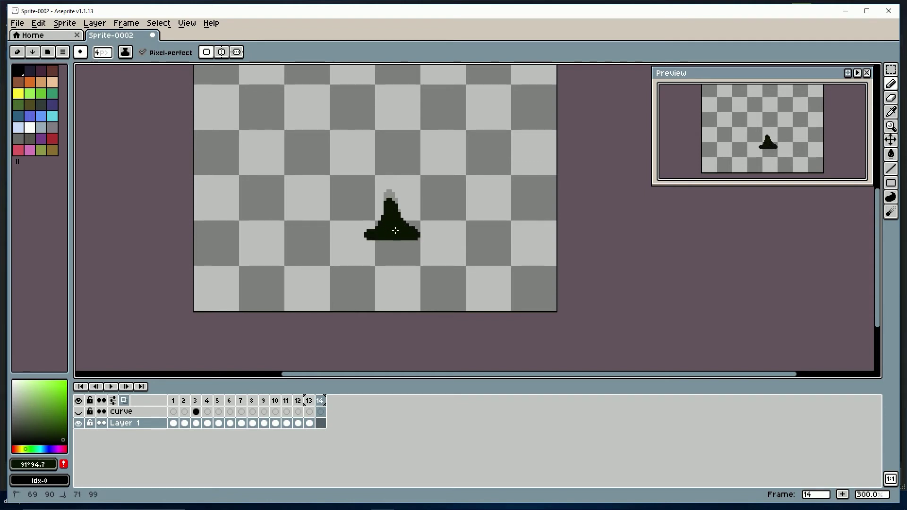
pyautogui.moveTo(320, 402)
pyautogui.mouseDown()
pyautogui.moveTo(241, 402)
pyautogui.moveTo(319, 401)
pyautogui.mouseUp()
pyautogui.click(318, 401)
pyautogui.rightClick(321, 402)
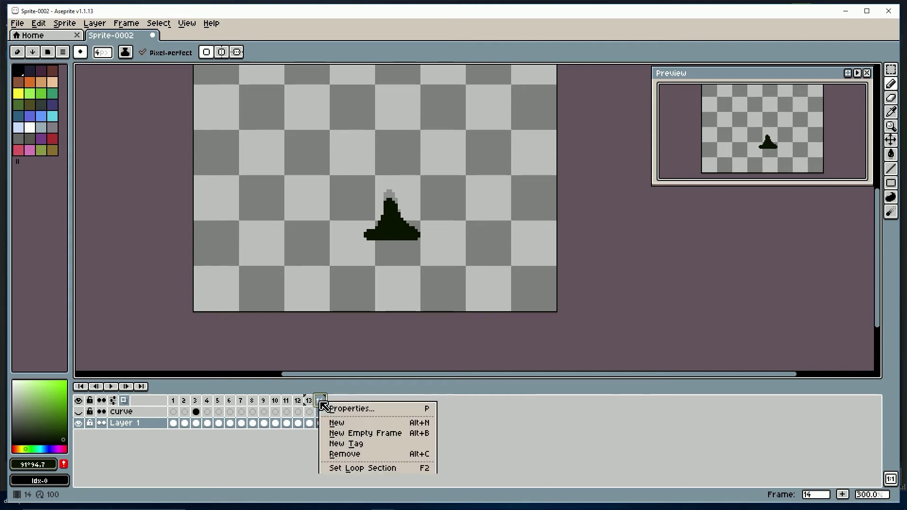
pyautogui.click(358, 435)
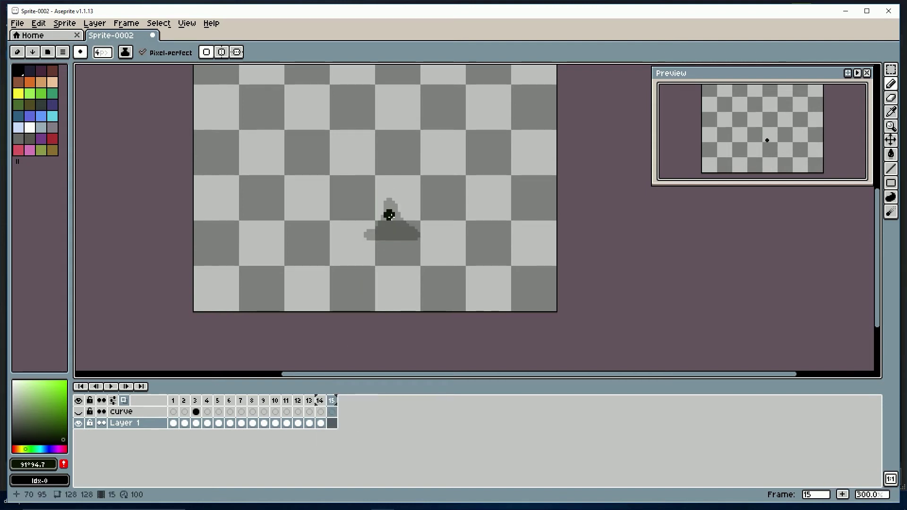
pyautogui.moveTo(392, 215)
pyautogui.mouseDown()
pyautogui.moveTo(428, 236)
pyautogui.moveTo(362, 237)
pyautogui.moveTo(391, 225)
pyautogui.mouseUp()
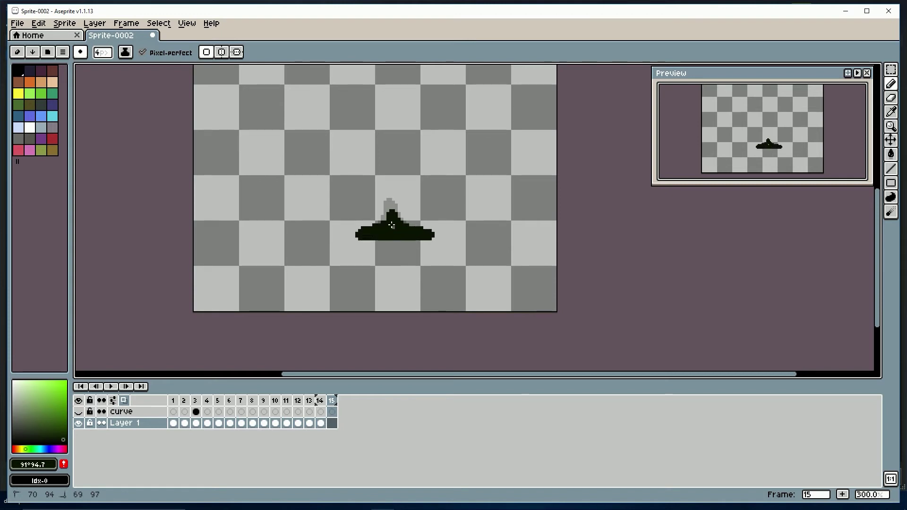
pyautogui.click(319, 401)
pyautogui.click(308, 401)
pyautogui.click(331, 401)
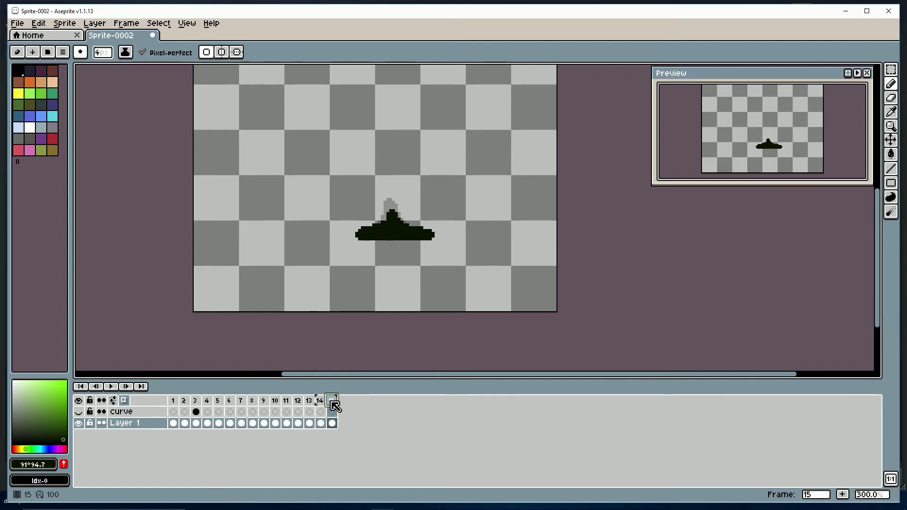
# - Add empty frame 16 after the splat, sketching and undoing a first goo stroke
pyautogui.rightClick(332, 402)
pyautogui.click(358, 434)
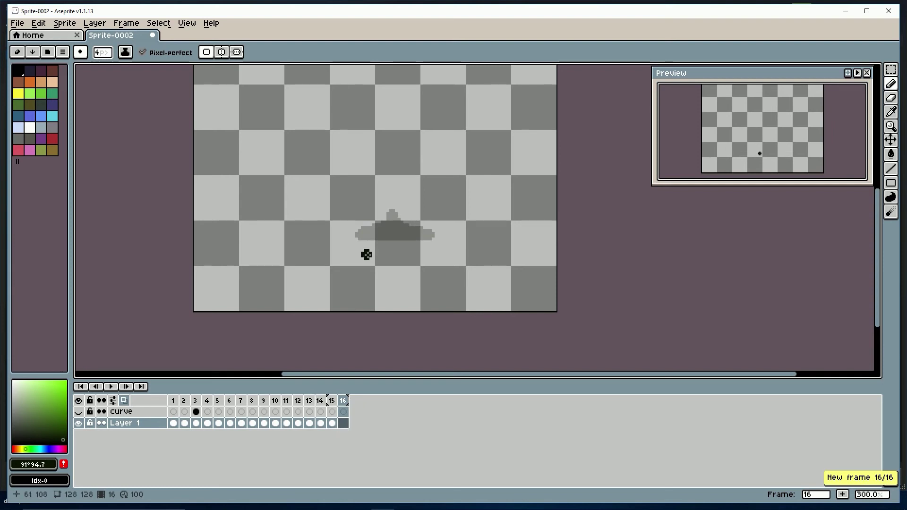
pyautogui.moveTo(395, 227)
pyautogui.mouseDown()
pyautogui.moveTo(430, 238)
pyautogui.moveTo(368, 237)
pyautogui.moveTo(381, 256)
pyautogui.moveTo(396, 224)
pyautogui.moveTo(432, 236)
pyautogui.moveTo(356, 234)
pyautogui.moveTo(398, 243)
pyautogui.mouseUp()
pyautogui.hotkey('ctrl', 'z')
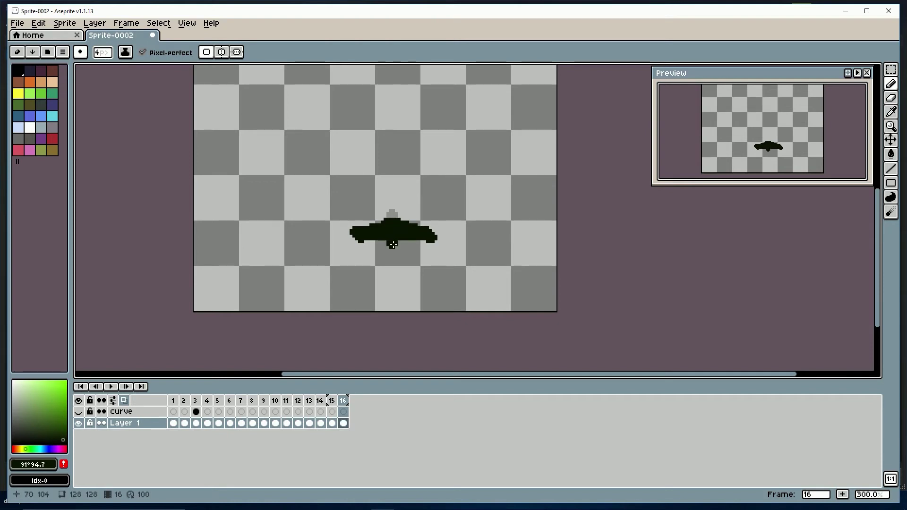
# - Sample the goo's dark green #0a1301, erase the splat's left tip, and scrub earlier frames to check
pyautogui.press('e')
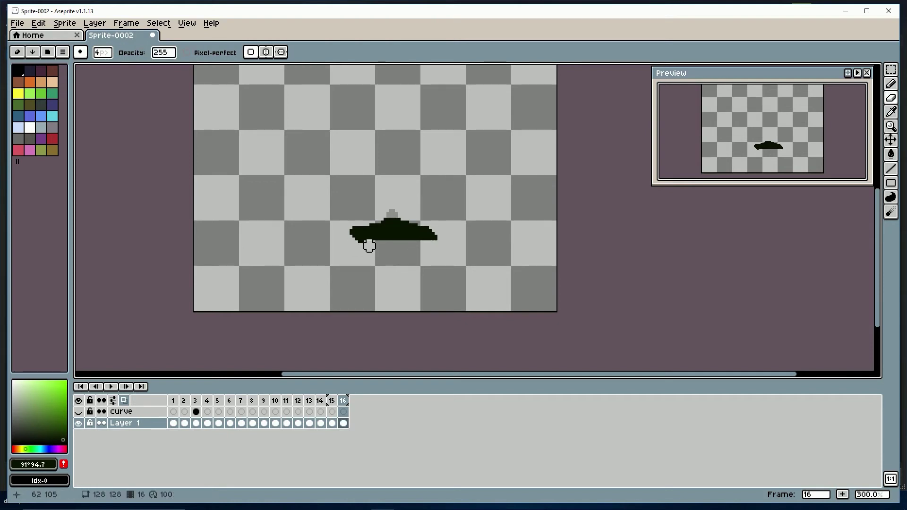
pyautogui.press('b')
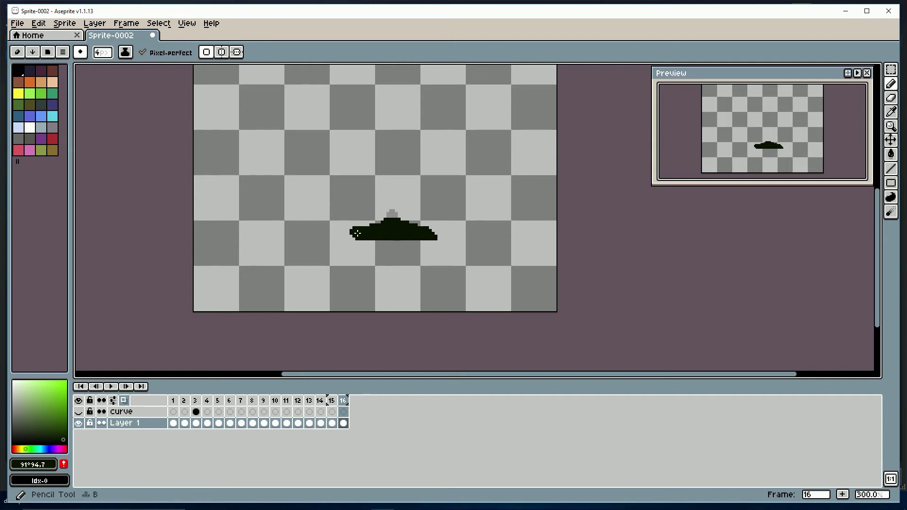
pyautogui.keyDown('alt'); pyautogui.click(361, 233); pyautogui.keyUp('alt')
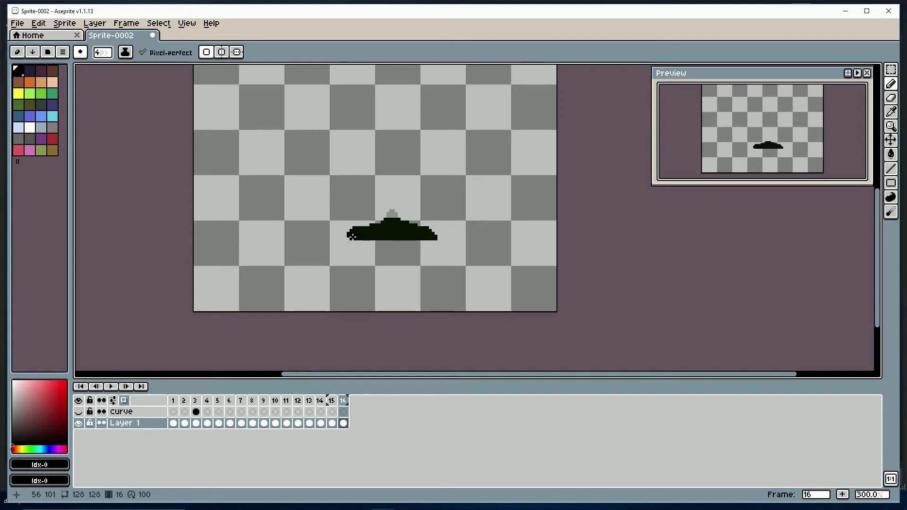
pyautogui.keyDown('alt'); pyautogui.click(350, 233); pyautogui.keyUp('alt')
pyautogui.press('e')
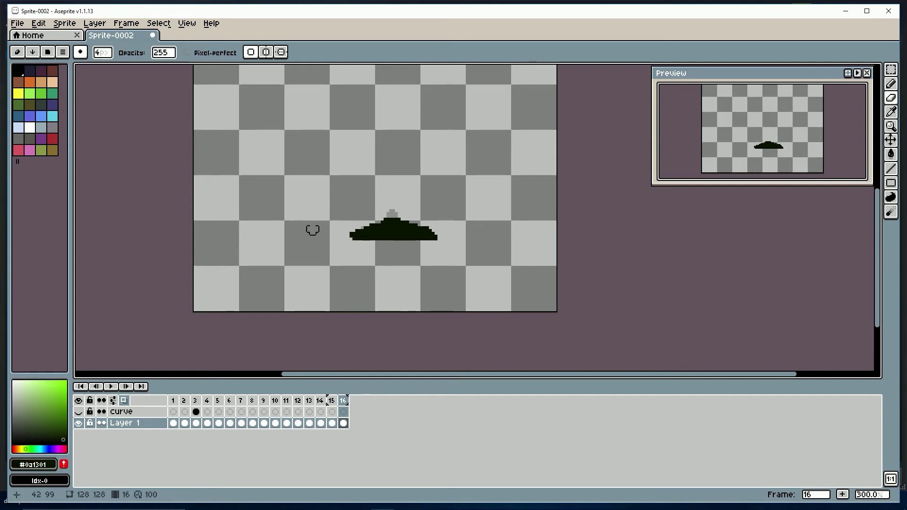
pyautogui.click(349, 230)
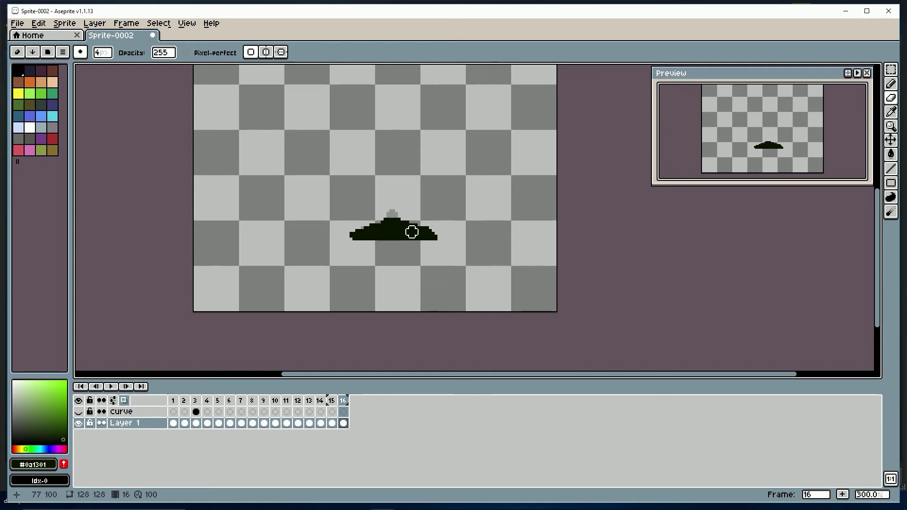
pyautogui.press('b')
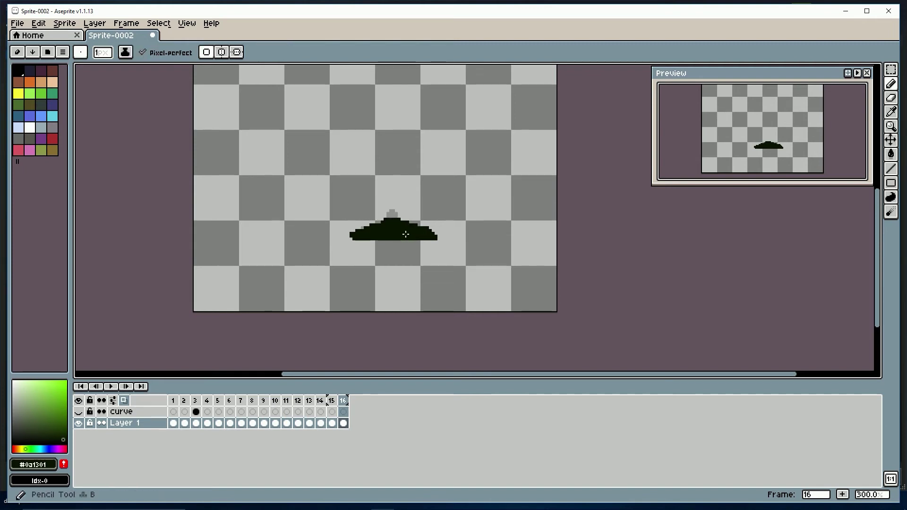
pyautogui.moveTo(343, 401); pyautogui.dragTo(254, 401)
pyautogui.press('space')
pyautogui.moveTo(334, 222); pyautogui.dragTo(321, 352)
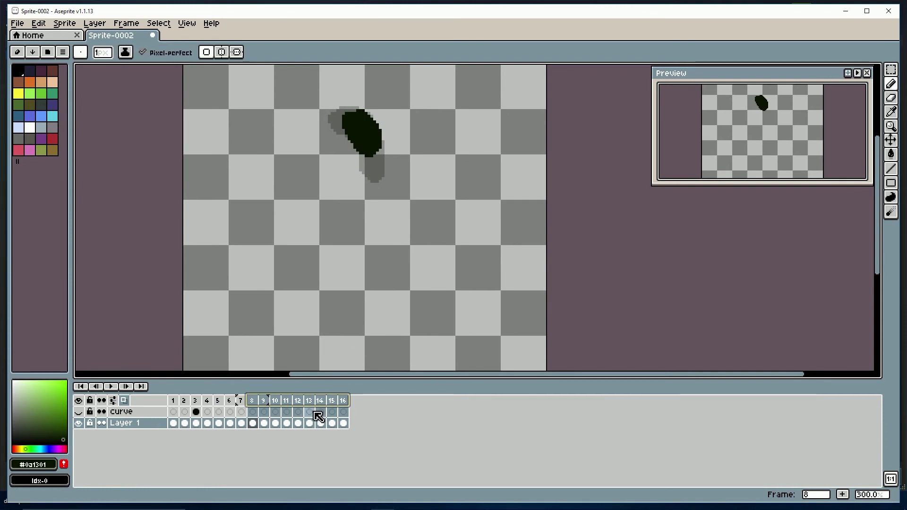
pyautogui.moveTo(229, 402)
pyautogui.mouseDown()
pyautogui.moveTo(300, 405)
pyautogui.moveTo(150, 410)
pyautogui.moveTo(359, 410)
pyautogui.moveTo(175, 405)
pyautogui.moveTo(197, 413)
pyautogui.moveTo(307, 405)
pyautogui.moveTo(318, 416)
pyautogui.moveTo(338, 407)
pyautogui.moveTo(345, 415)
pyautogui.moveTo(237, 403)
pyautogui.moveTo(152, 411)
pyautogui.moveTo(348, 401)
pyautogui.mouseUp()
# - Add empty frame 17 and draw the goo rising as a dark lump above the splat
pyautogui.rightClick(345, 401)
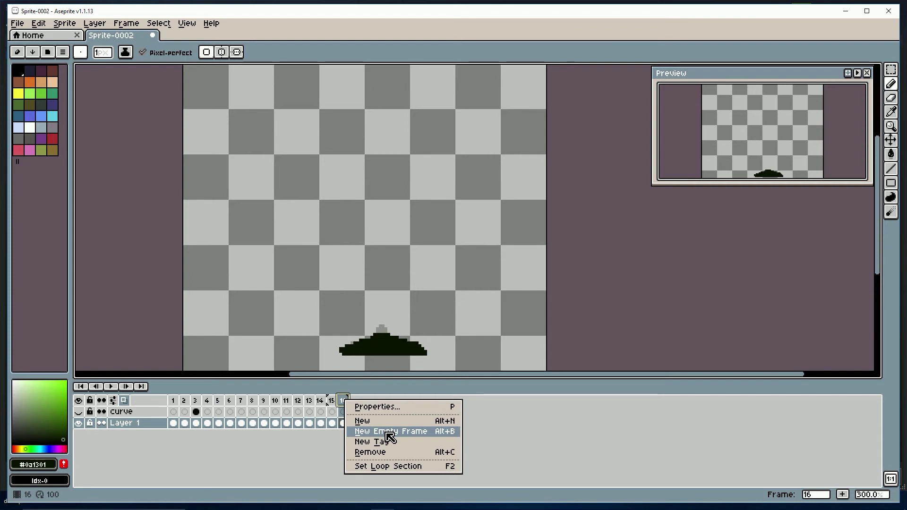
pyautogui.click(390, 437)
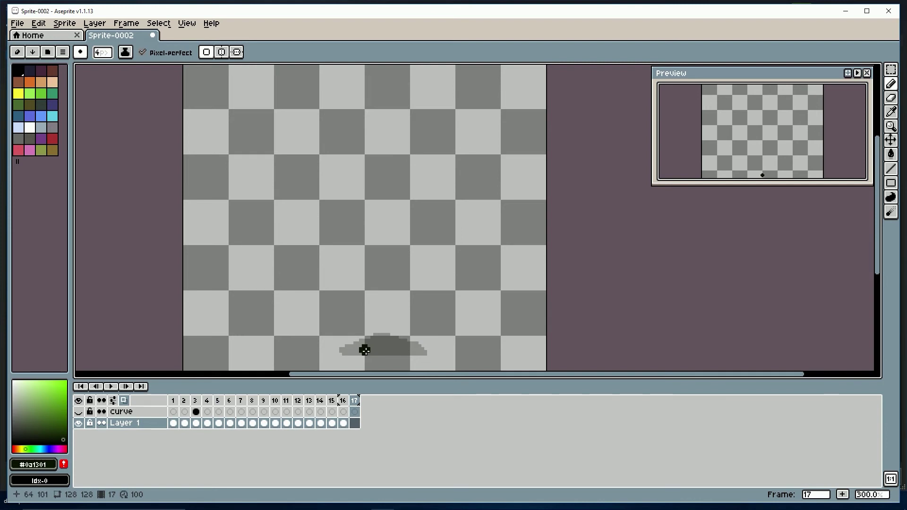
pyautogui.moveTo(364, 350)
pyautogui.mouseDown()
pyautogui.moveTo(398, 325)
pyautogui.moveTo(397, 338)
pyautogui.moveTo(373, 351)
pyautogui.moveTo(402, 344)
pyautogui.mouseUp()
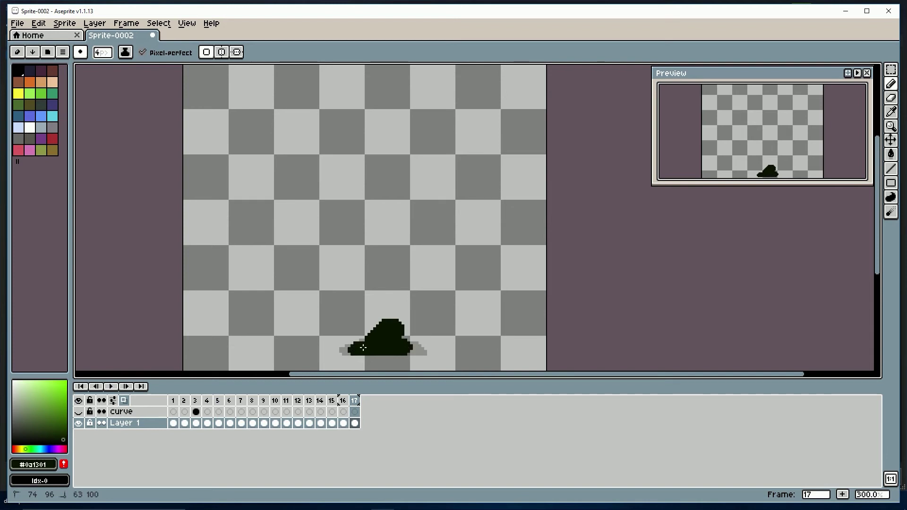
pyautogui.moveTo(356, 401)
pyautogui.mouseDown()
pyautogui.moveTo(330, 402)
pyautogui.moveTo(356, 401)
pyautogui.mouseUp()
# - Erase the stray dot and rough upper-left edge of the frame 17 lump
pyautogui.press('e')
pyautogui.moveTo(351, 336); pyautogui.dragTo(403, 304)
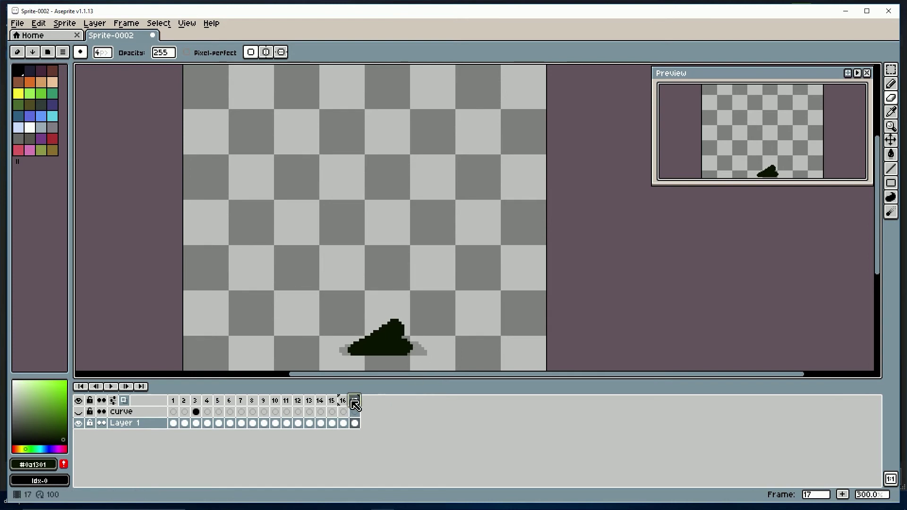
pyautogui.moveTo(355, 401); pyautogui.dragTo(356, 401)
pyautogui.rightClick(356, 401)
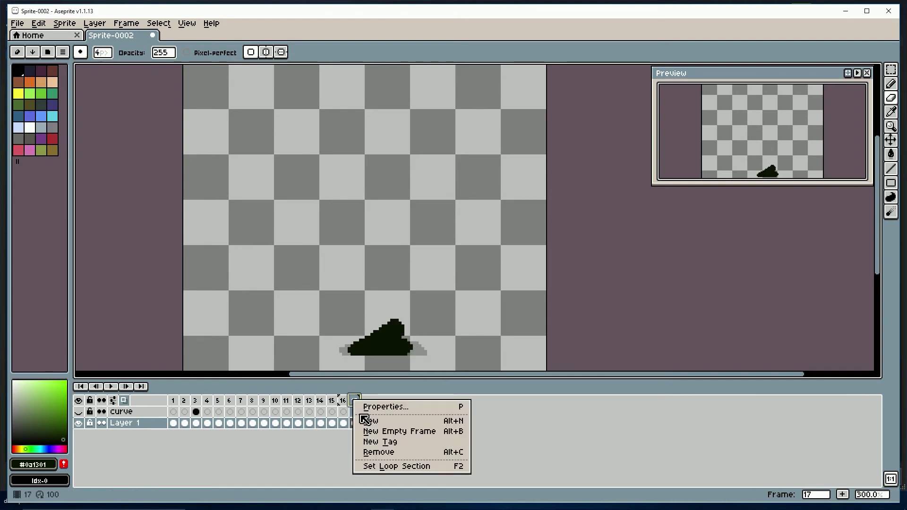
# - Add empty frame 18 and outline the goo blob leaning up and to the right
pyautogui.click(378, 431)
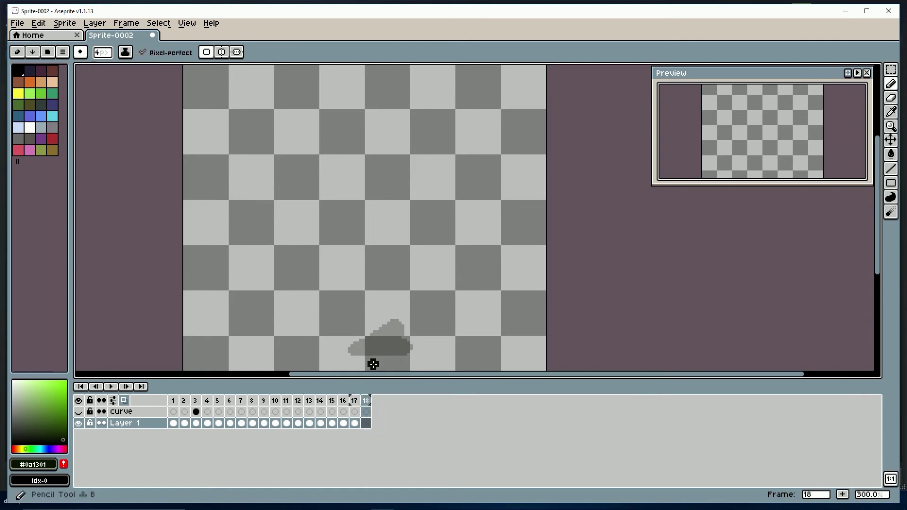
pyautogui.click(362, 350)
pyautogui.moveTo(362, 350)
pyautogui.mouseDown()
pyautogui.moveTo(388, 349)
pyautogui.moveTo(402, 334)
pyautogui.mouseUp()
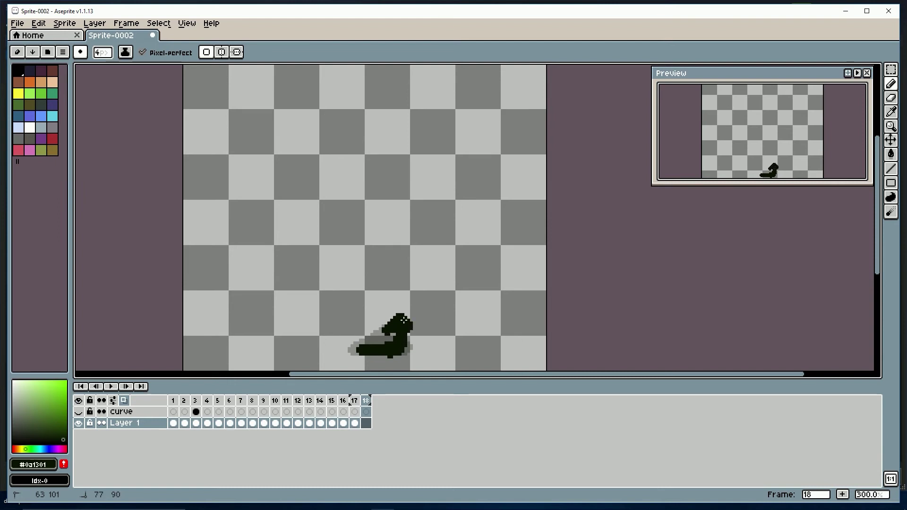
pyautogui.moveTo(386, 332); pyautogui.dragTo(372, 344)
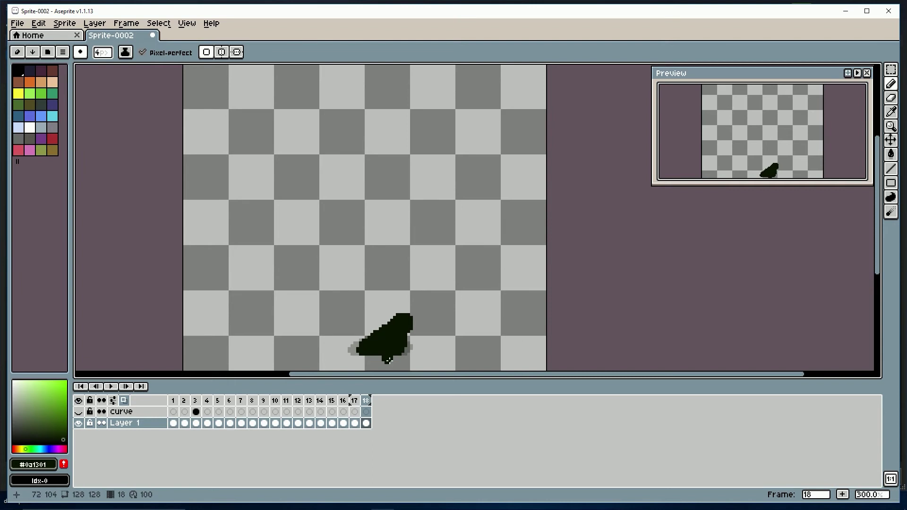
# - Switch to the eraser and flip through frames 15–18 to compare the rebound
pyautogui.press('e')
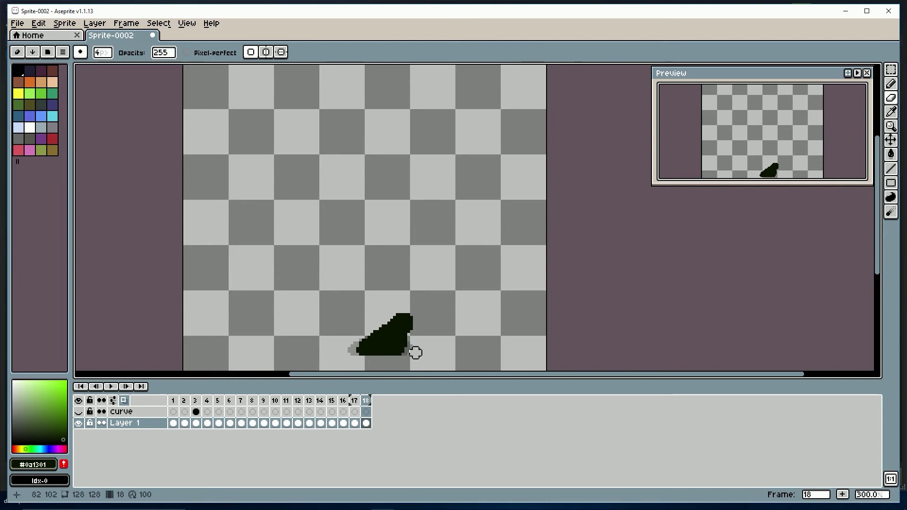
pyautogui.click(354, 400)
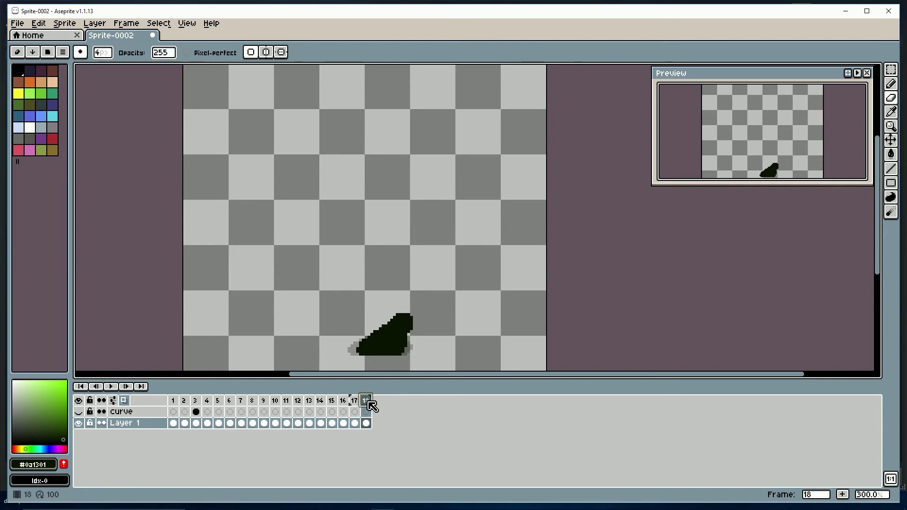
pyautogui.click(366, 401)
pyautogui.click(343, 401)
pyautogui.click(354, 401)
pyautogui.click(366, 401)
pyautogui.click(354, 400)
pyautogui.click(343, 400)
pyautogui.click(355, 401)
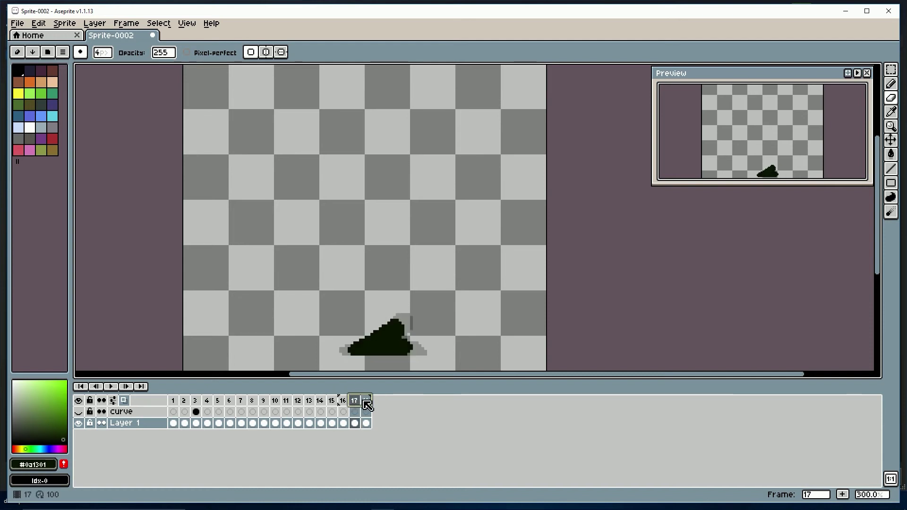
pyautogui.click(367, 401)
pyautogui.moveTo(368, 402)
pyautogui.mouseDown()
pyautogui.moveTo(339, 400)
pyautogui.moveTo(369, 400)
pyautogui.mouseUp()
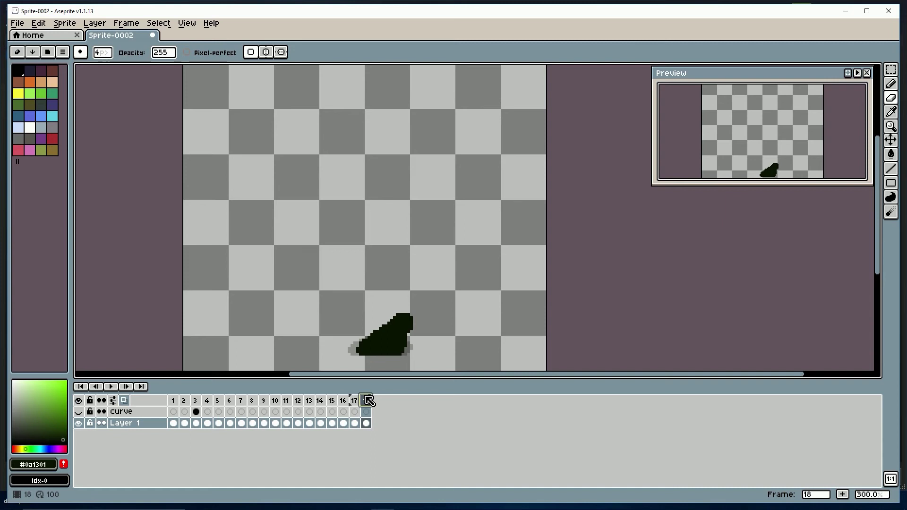
pyautogui.moveTo(369, 401)
pyautogui.mouseDown()
pyautogui.moveTo(326, 400)
pyautogui.moveTo(369, 401)
pyautogui.mouseUp()
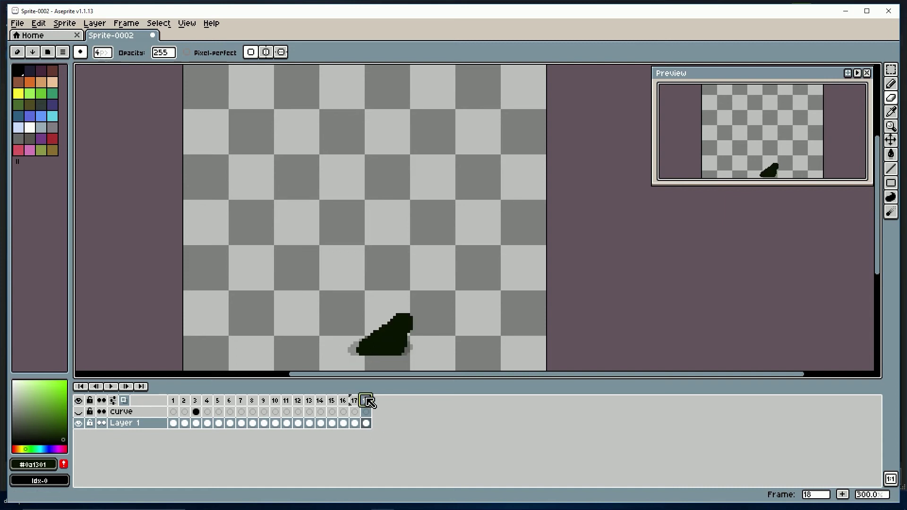
# - Add empty frame 19 and draw the goo as a diagonal streak rising up-right
pyautogui.rightClick(368, 401)
pyautogui.click(390, 433)
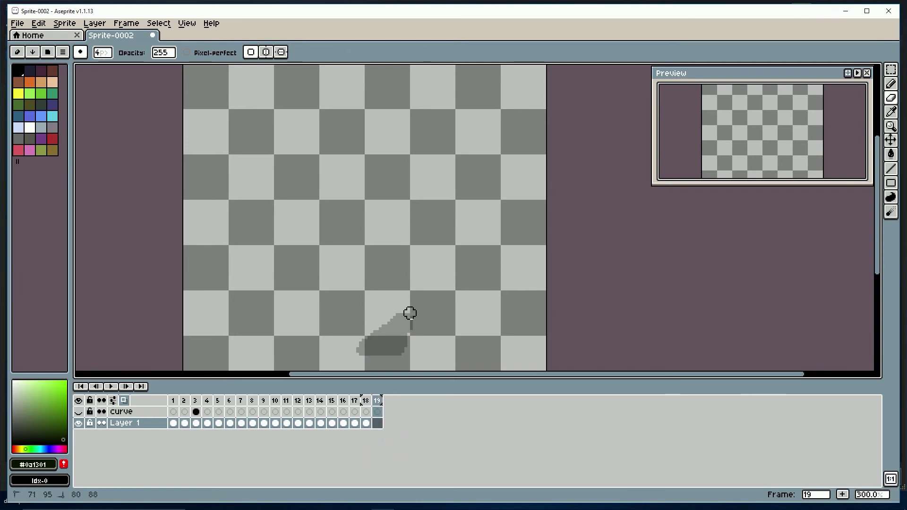
pyautogui.press('b')
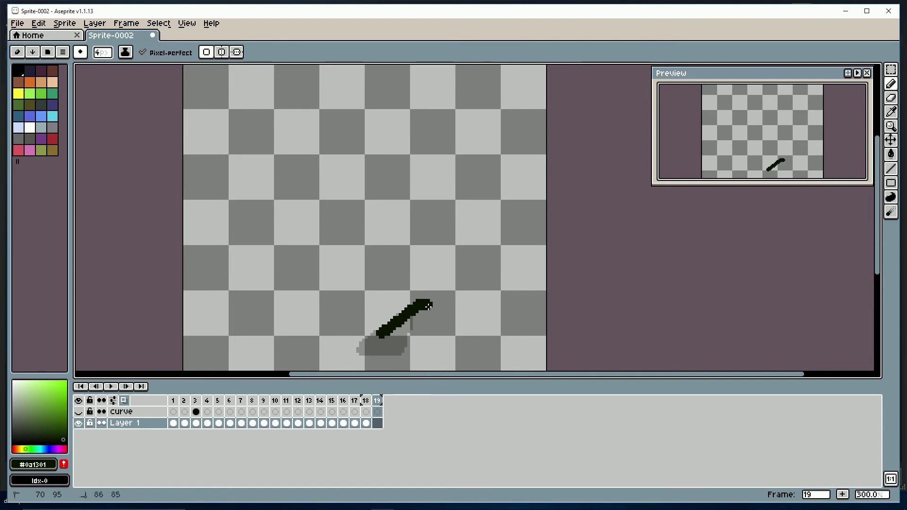
pyautogui.hotkey('ctrl', 'z')
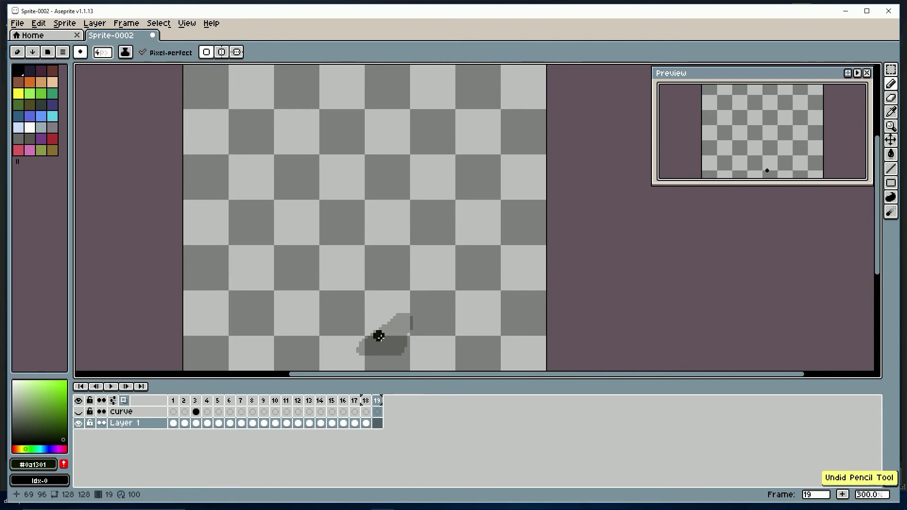
pyautogui.moveTo(379, 336); pyautogui.dragTo(414, 315)
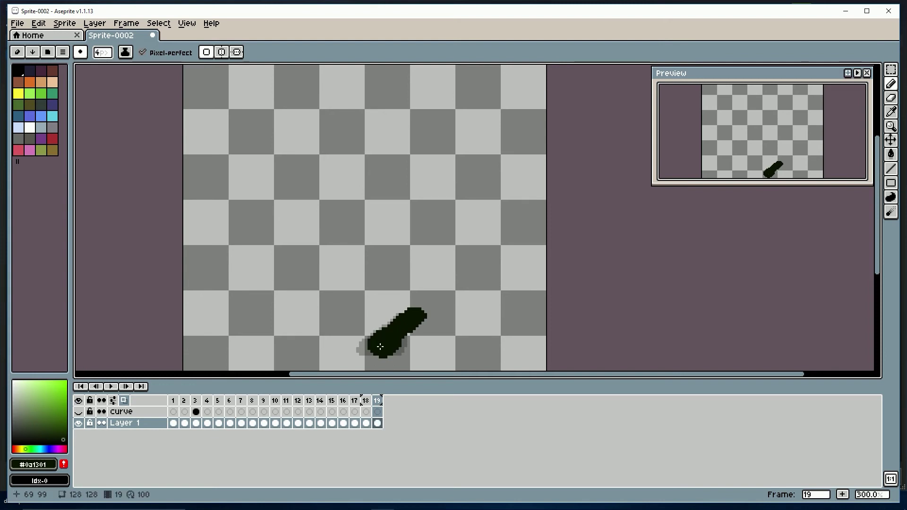
# - Nudge the frame 19 goo streak slightly up and to the right
pyautogui.press('space')
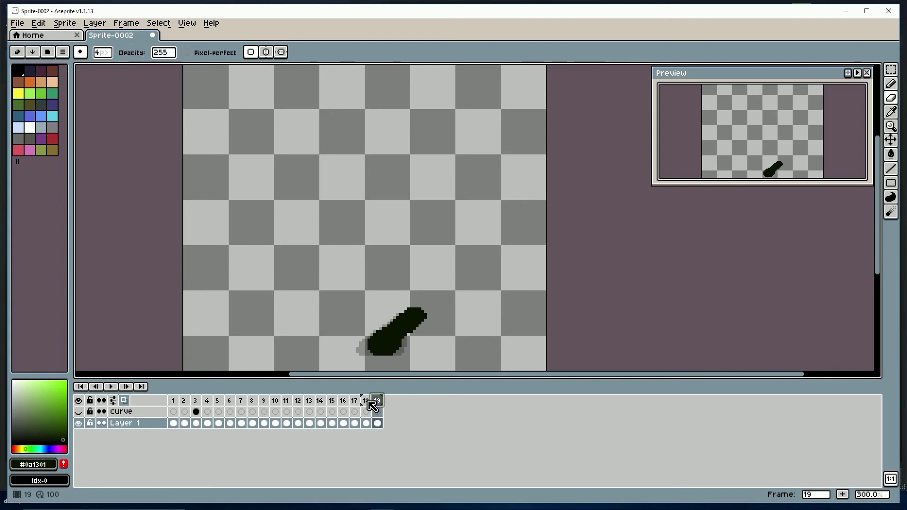
pyautogui.press('b')
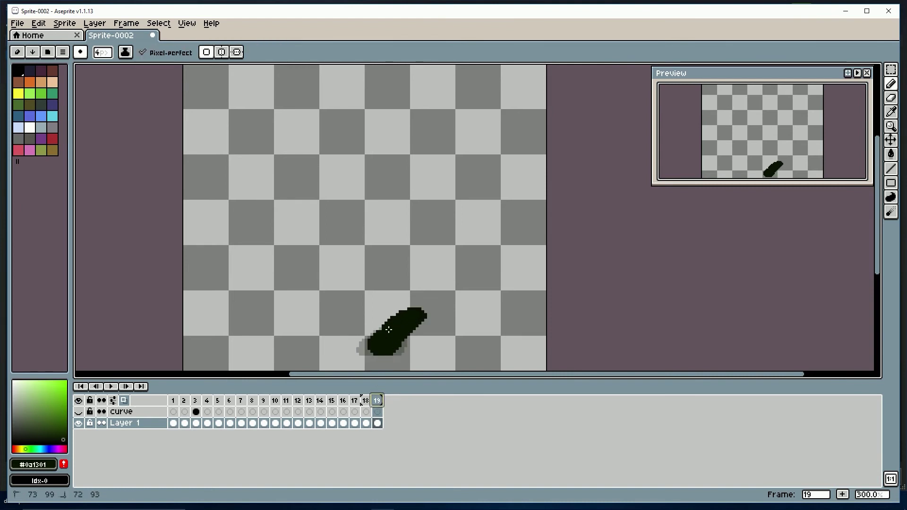
pyautogui.press('v')
pyautogui.moveTo(399, 345); pyautogui.dragTo(405, 336)
# - Add empty frame 20 and draw a thicker goo streak further up-right than frame 19's
pyautogui.rightClick(382, 407)
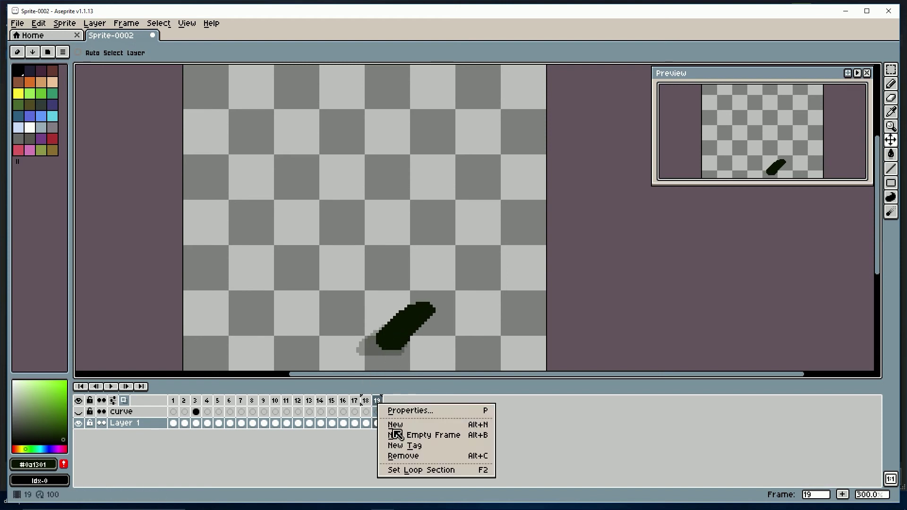
pyautogui.click(394, 433)
pyautogui.press('b')
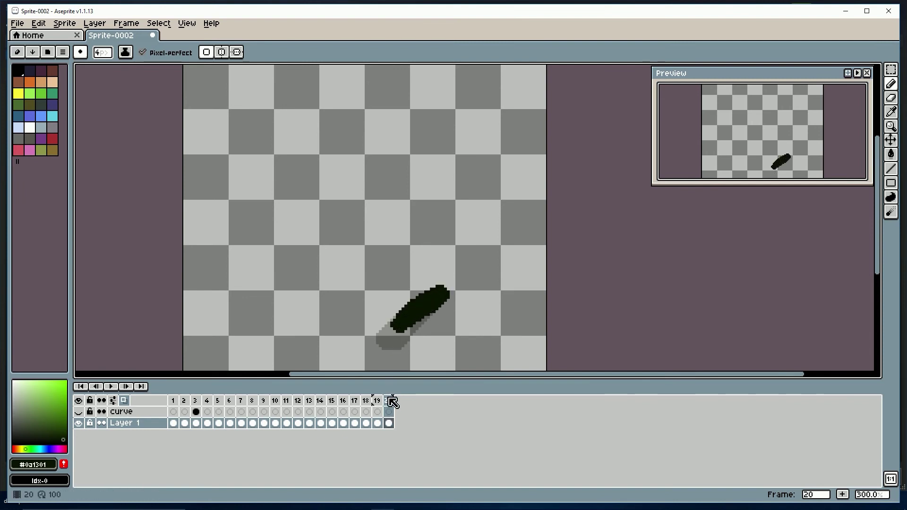
pyautogui.moveTo(392, 402)
pyautogui.mouseDown()
pyautogui.moveTo(344, 404)
pyautogui.moveTo(392, 404)
pyautogui.mouseUp()
# - Add empty frame 21 and dab a flatter dark green goo blob further up-right
pyautogui.press('v')
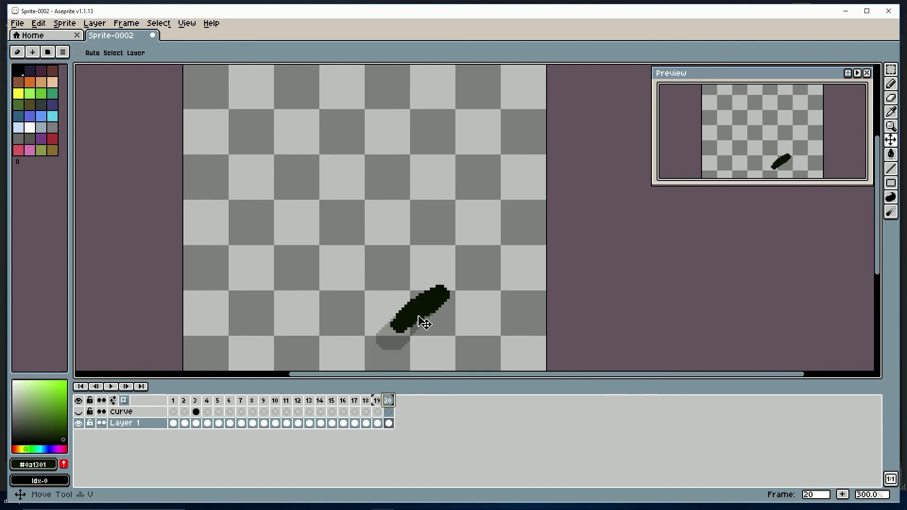
pyautogui.press('b')
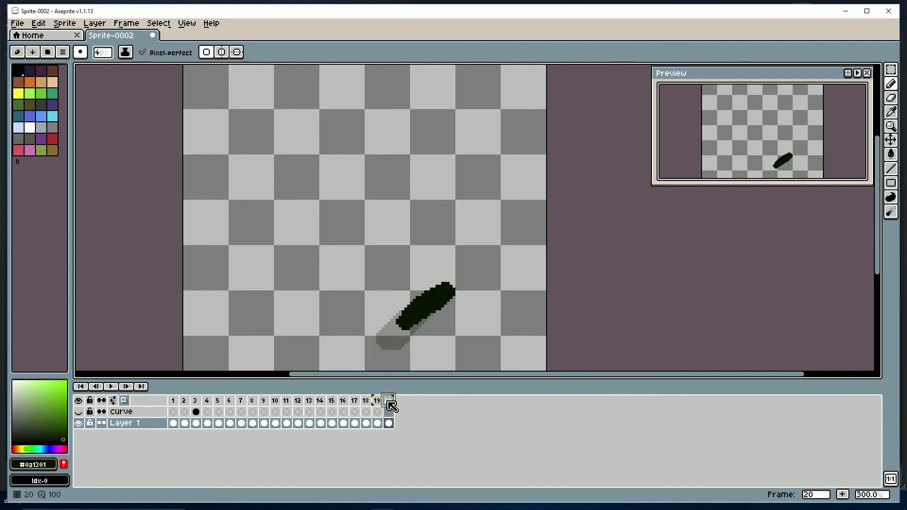
pyautogui.rightClick(392, 406)
pyautogui.click(411, 429)
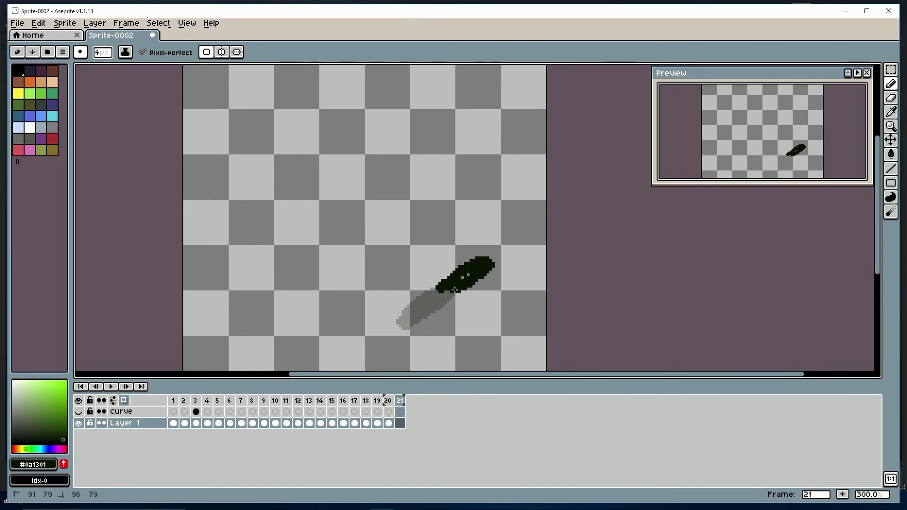
pyautogui.hotkey('ctrl', 'z')
pyautogui.click(452, 286)
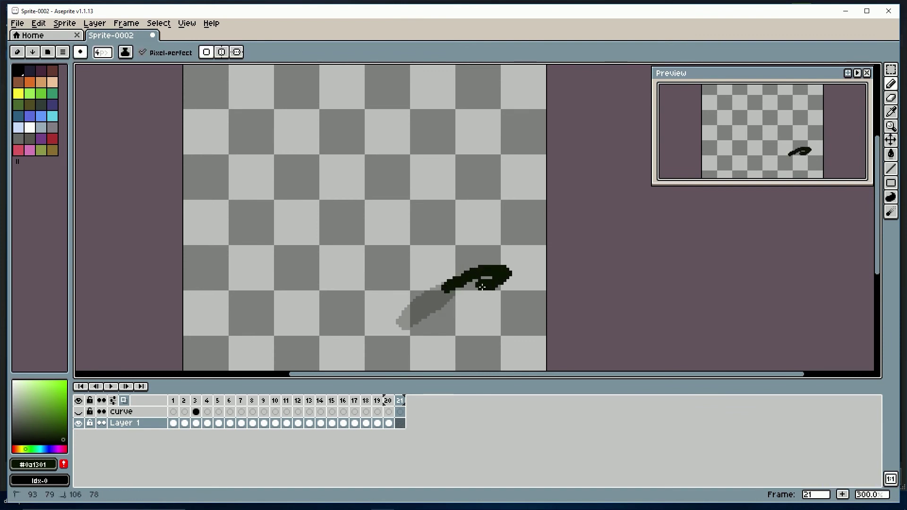
# - Compare frame 21 with frame 20 and shift the blob a few pixels left and down
pyautogui.click(387, 401)
pyautogui.click(400, 401)
pyautogui.click(387, 401)
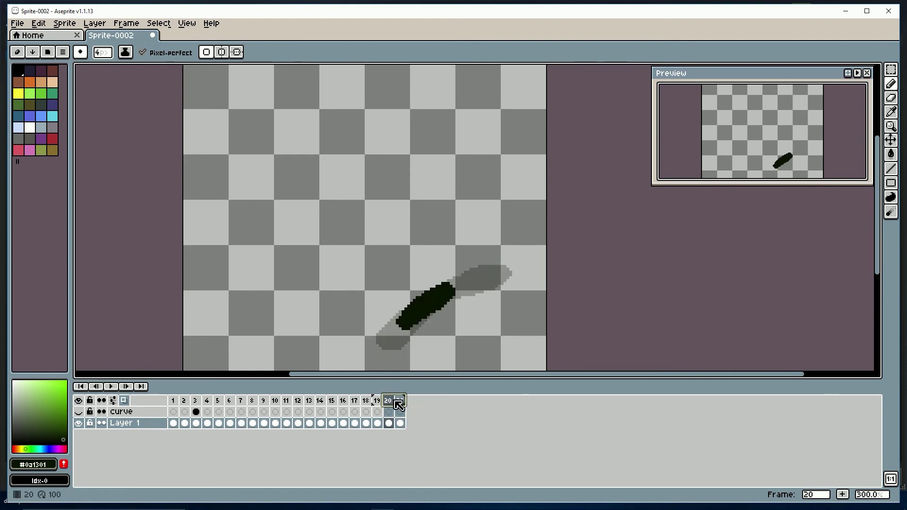
pyautogui.click(400, 402)
pyautogui.press('v')
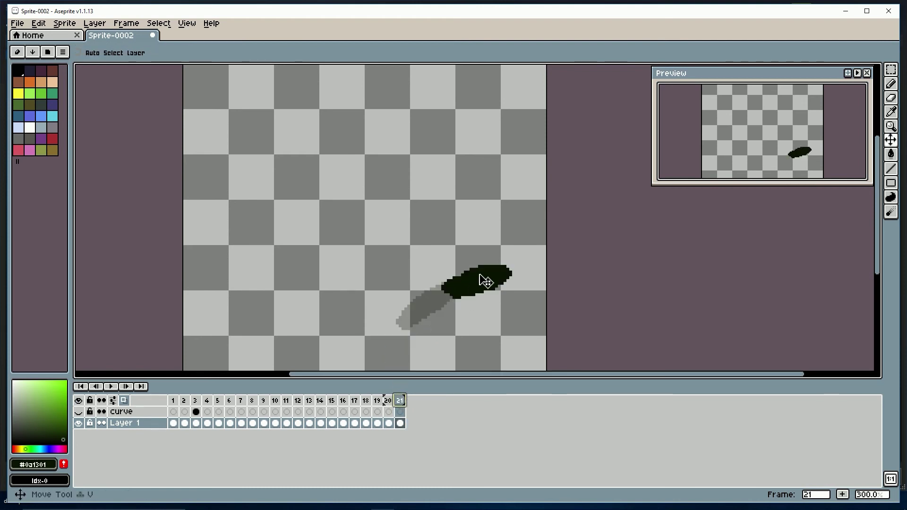
pyautogui.moveTo(487, 280); pyautogui.dragTo(469, 292)
# - Review frames 18–21, undo the blob's move and nudge it up one pixel instead
pyautogui.press('e')
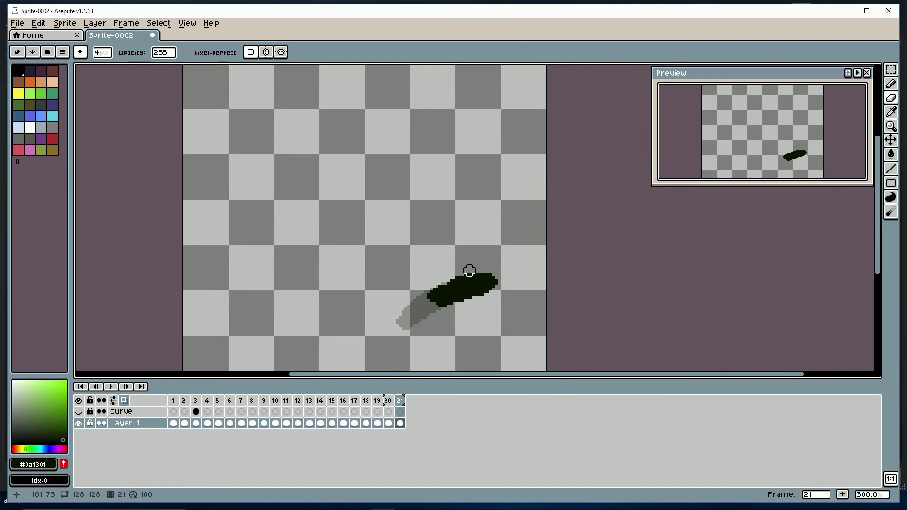
pyautogui.moveTo(401, 405)
pyautogui.mouseDown()
pyautogui.moveTo(373, 404)
pyautogui.moveTo(398, 410)
pyautogui.moveTo(399, 402)
pyautogui.mouseUp()
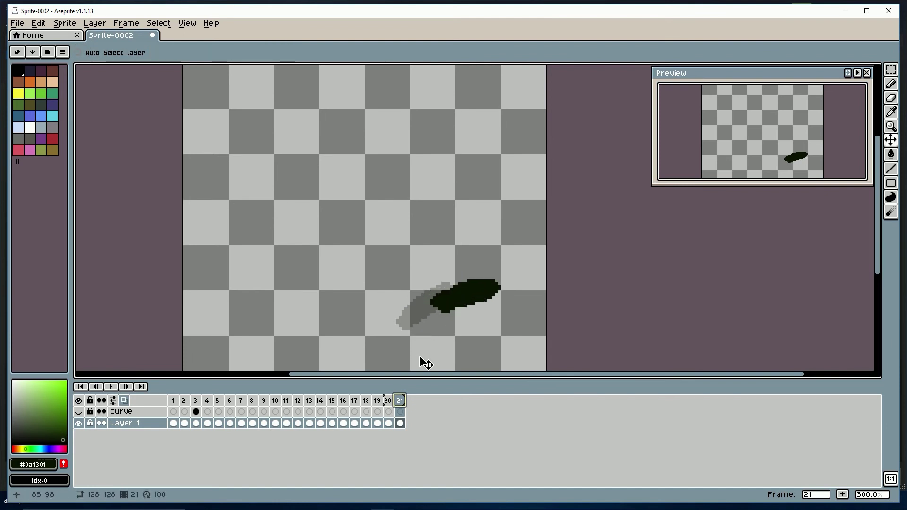
pyautogui.click(406, 401)
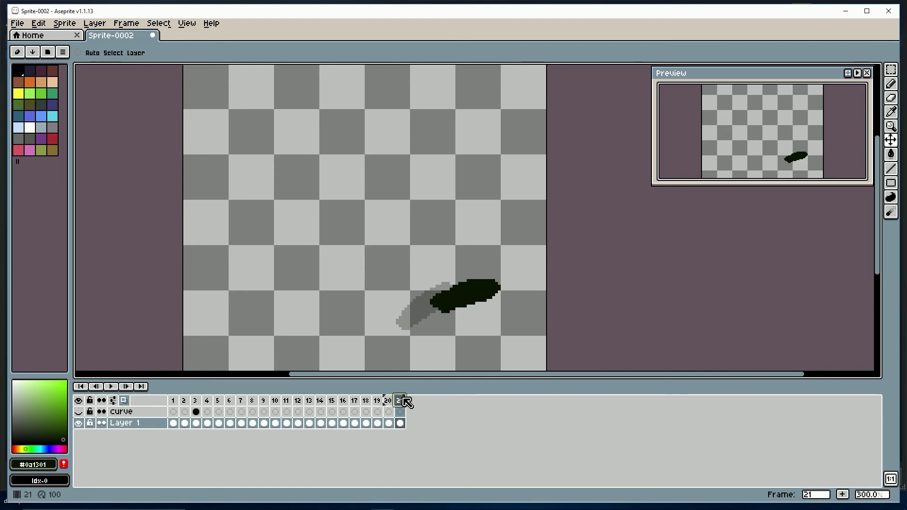
pyautogui.hotkey('ctrl', 'z')
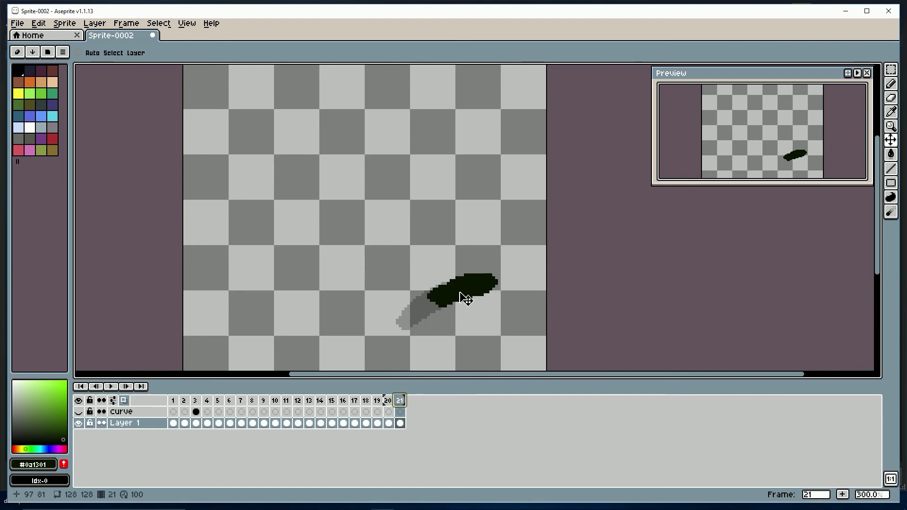
pyautogui.moveTo(466, 299); pyautogui.dragTo(466, 293)
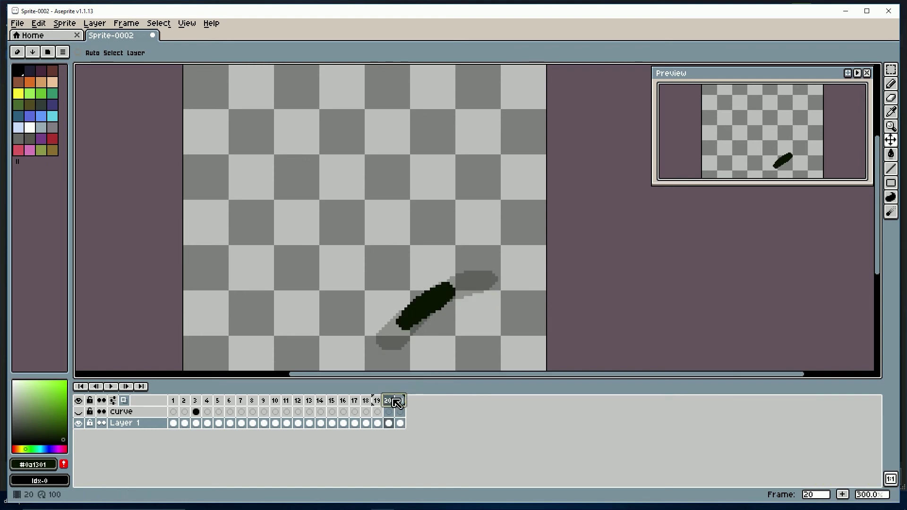
# - Tidy the frame 21 blob's edges, switching between transparency and the goo's dark green
pyautogui.press('e')
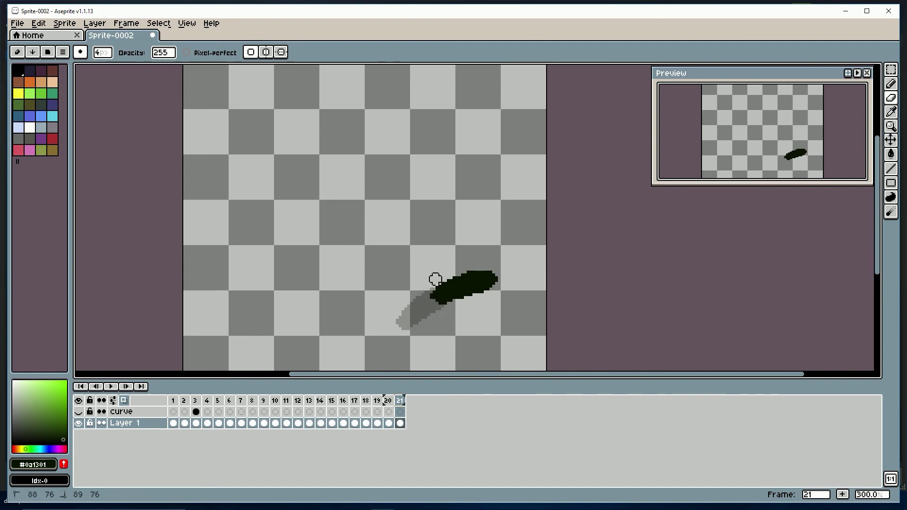
pyautogui.click(401, 403)
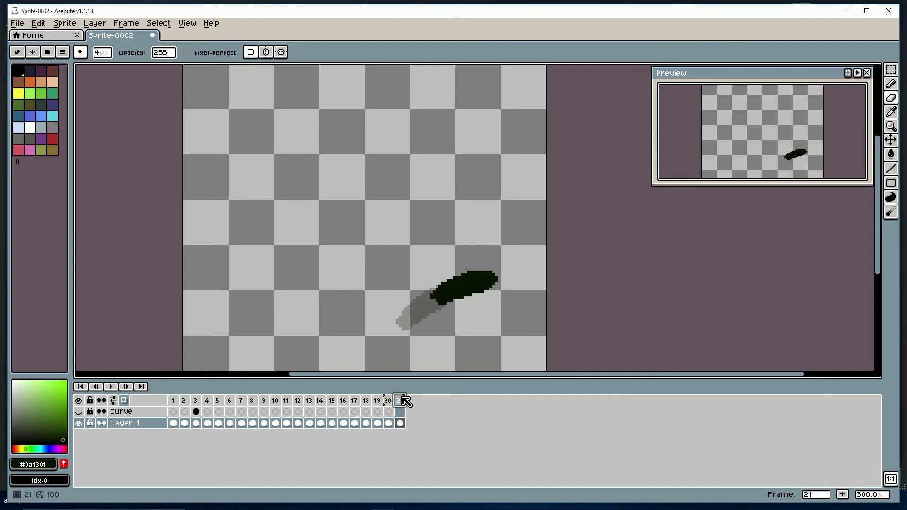
pyautogui.rightClick(402, 397)
pyautogui.click(400, 390)
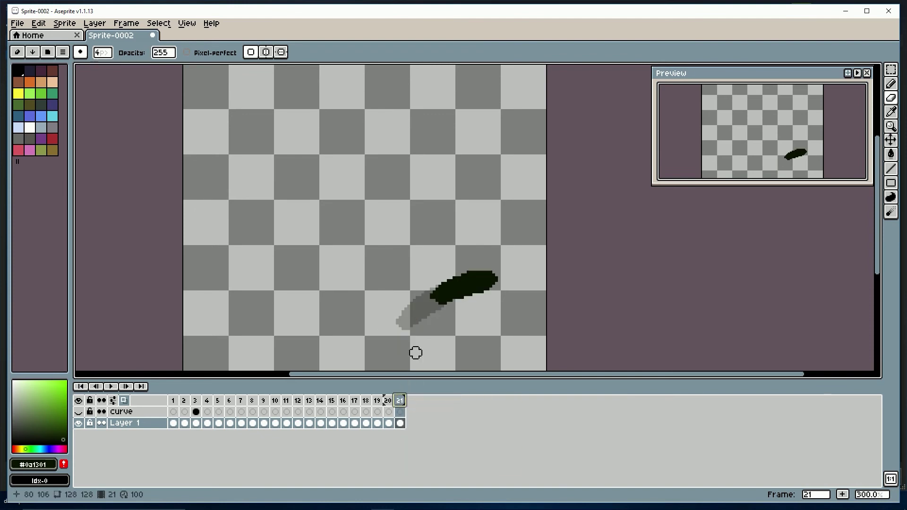
pyautogui.keyDown('alt'); pyautogui.click(423, 311); pyautogui.keyUp('alt')
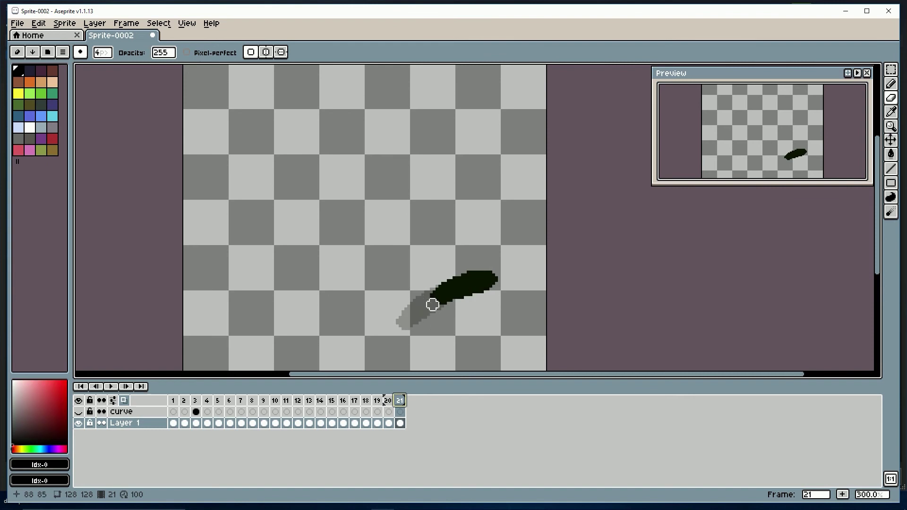
pyautogui.keyDown('alt'); pyautogui.click(439, 289); pyautogui.keyUp('alt')
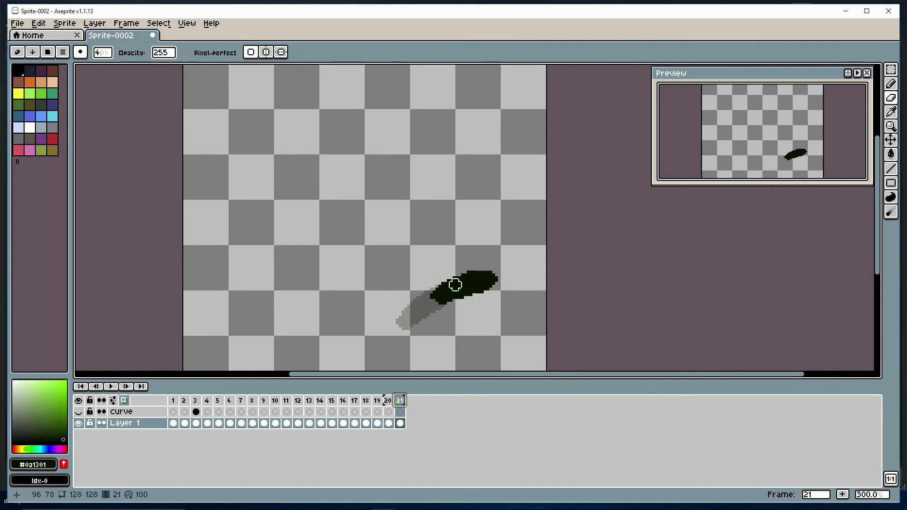
# - Add frames 22 and 23 with the flattened goo sliding to the right edge
pyautogui.rightClick(401, 401)
pyautogui.click(415, 433)
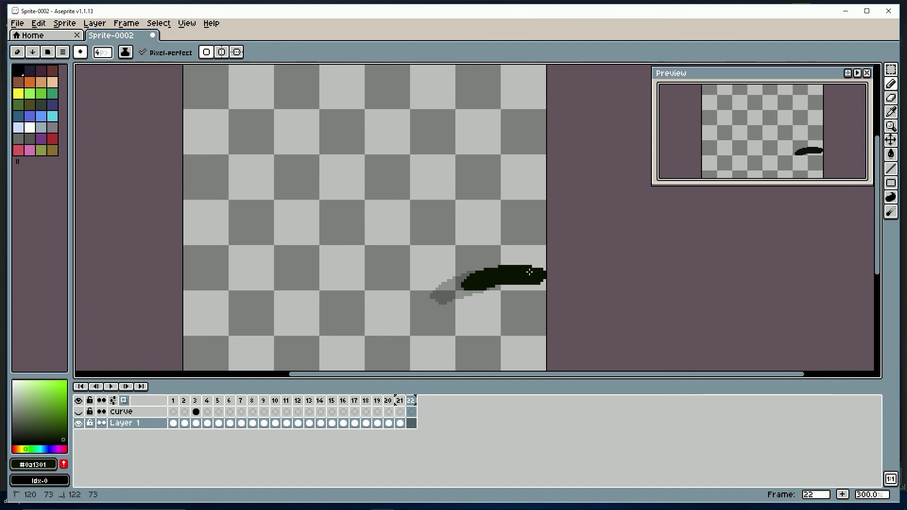
pyautogui.moveTo(416, 400)
pyautogui.mouseDown()
pyautogui.moveTo(375, 401)
pyautogui.moveTo(432, 406)
pyautogui.mouseUp()
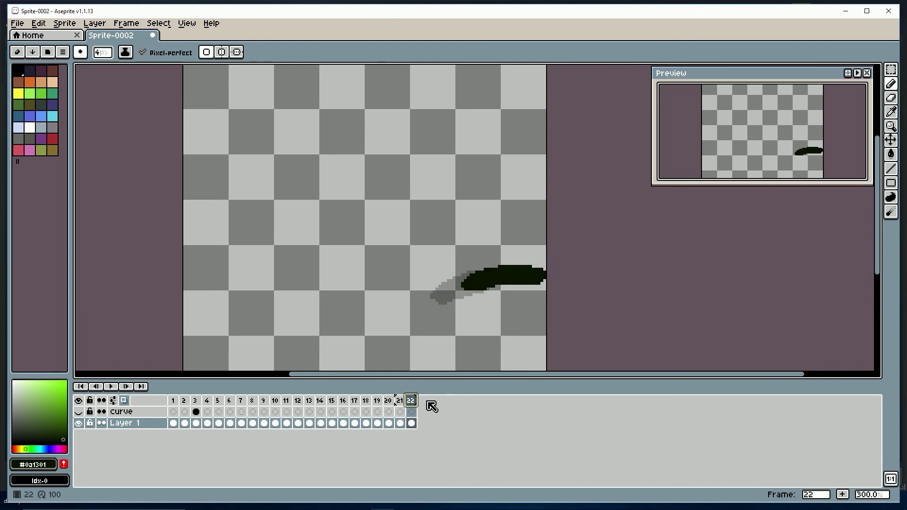
pyautogui.rightClick(411, 401)
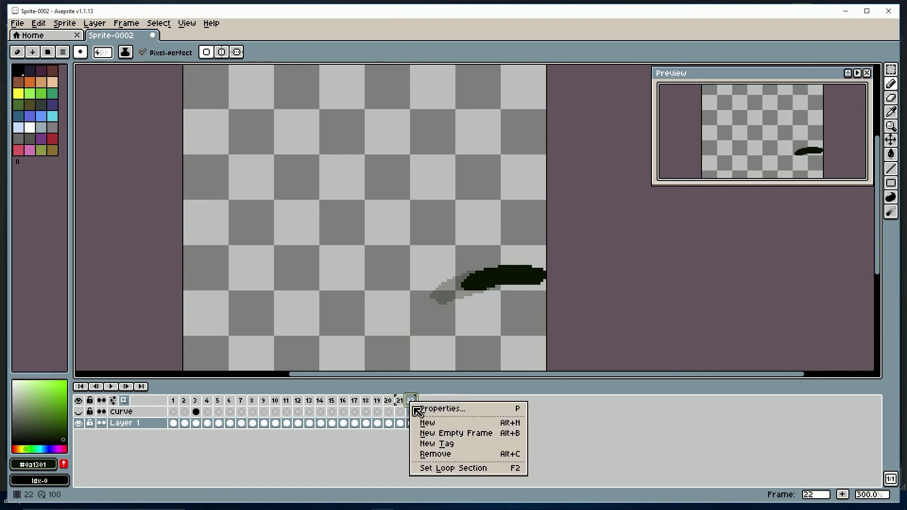
pyautogui.click(418, 431)
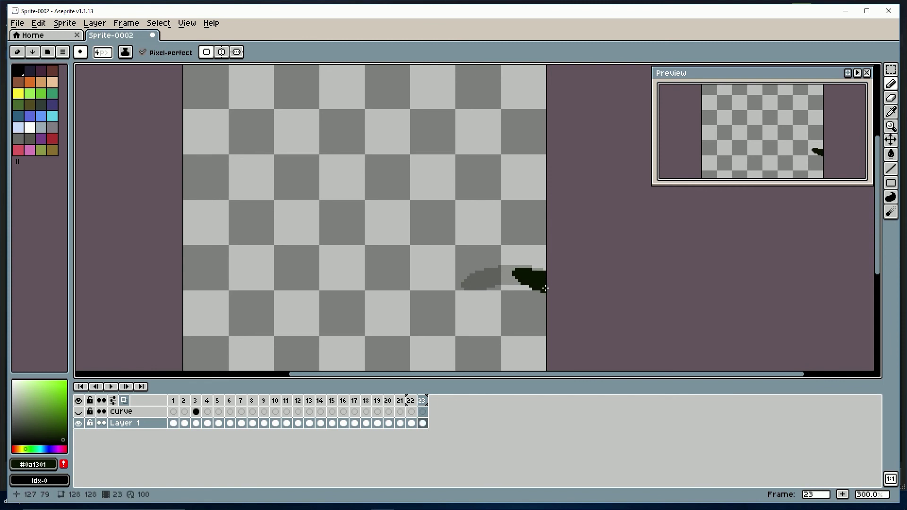
pyautogui.press('v')
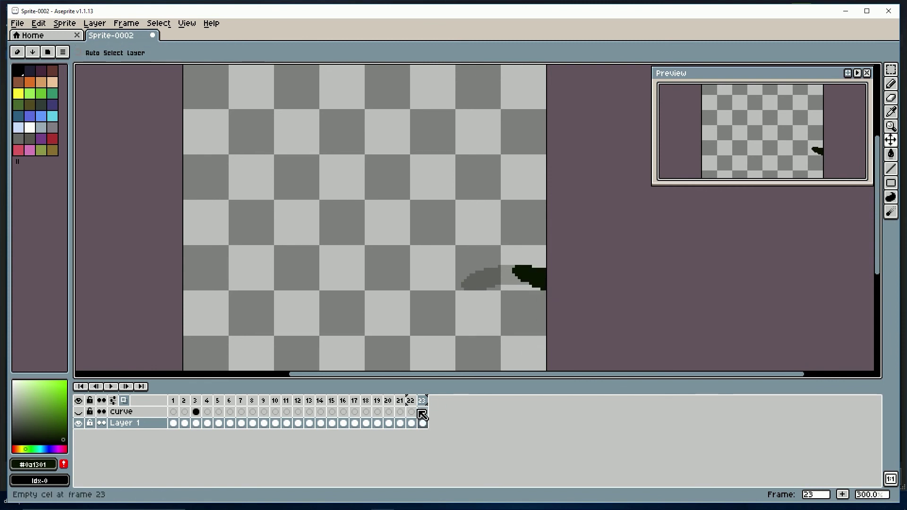
pyautogui.press('e')
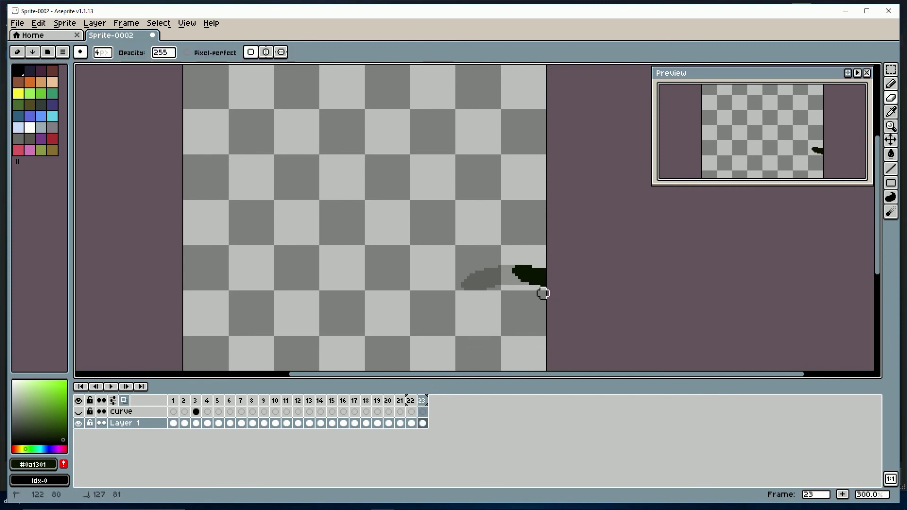
pyautogui.click(410, 402)
pyautogui.click(422, 402)
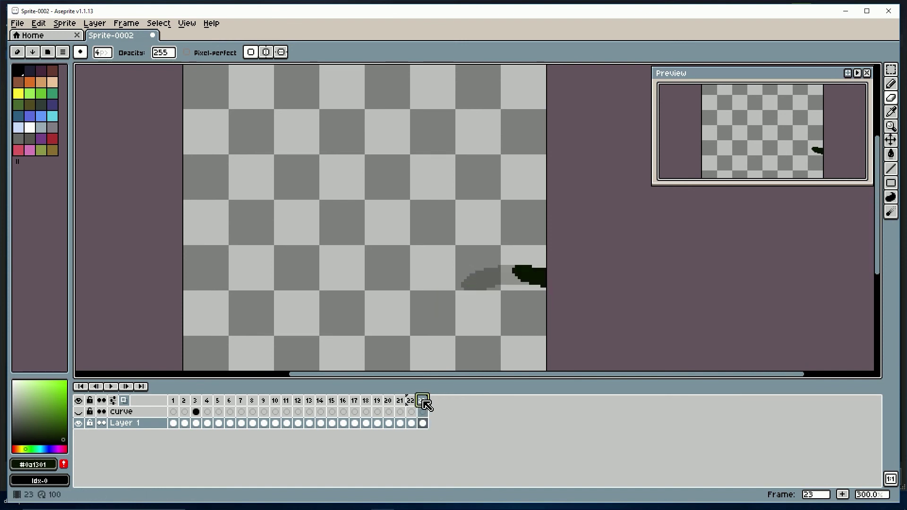
# - Add empty frame 24 and select all 24 frames, landing on frame 1
pyautogui.rightClick(424, 402)
pyautogui.click(448, 433)
pyautogui.press('b')
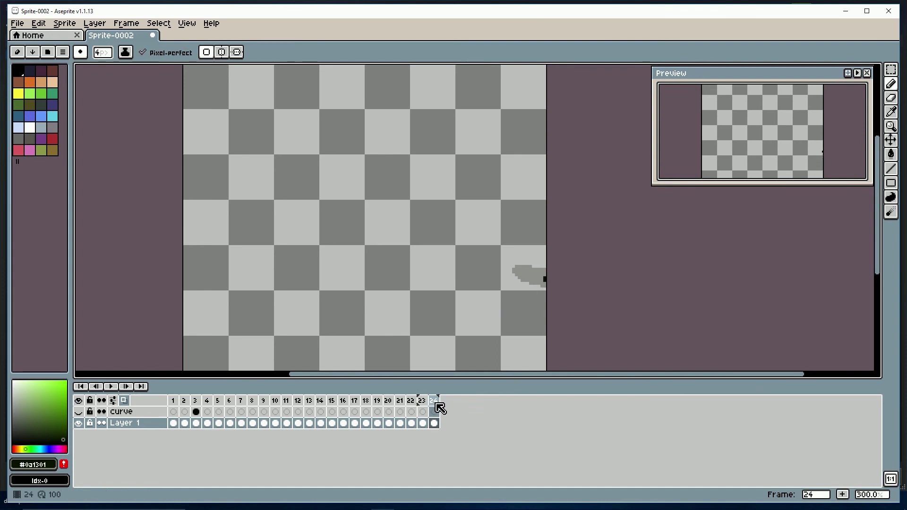
pyautogui.moveTo(436, 404); pyautogui.dragTo(173, 401)
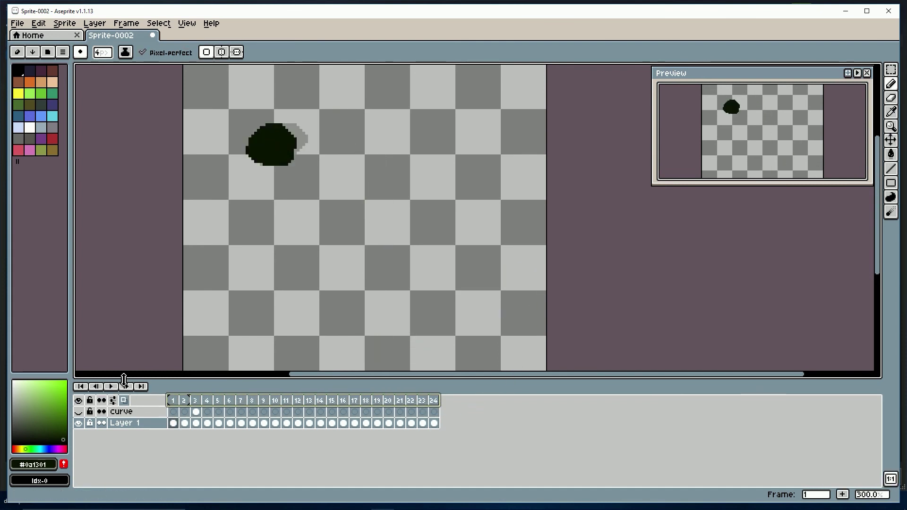
# - Zoom out to 200%, centre the sprite, and play all 24 frames with onion skin off
pyautogui.press('-')
pyautogui.moveTo(472, 278); pyautogui.dragTo(539, 222)
pyautogui.click(111, 387)
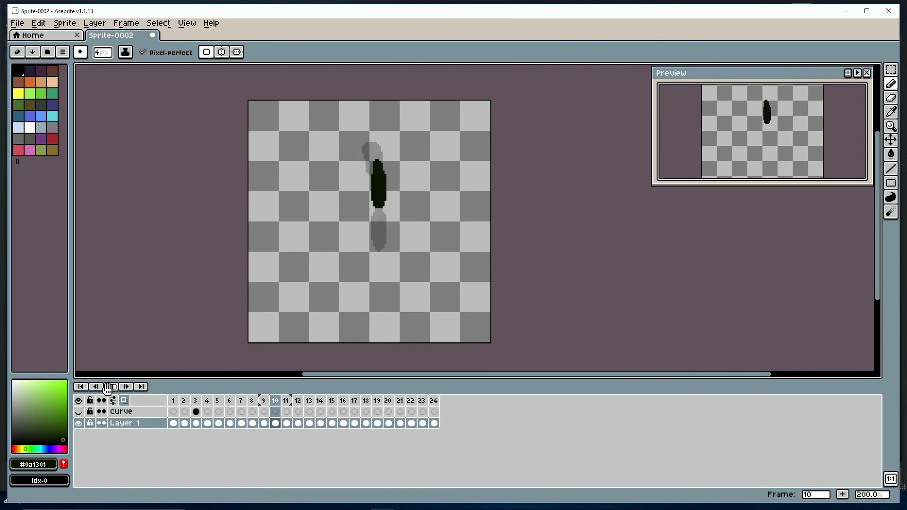
pyautogui.click(112, 387)
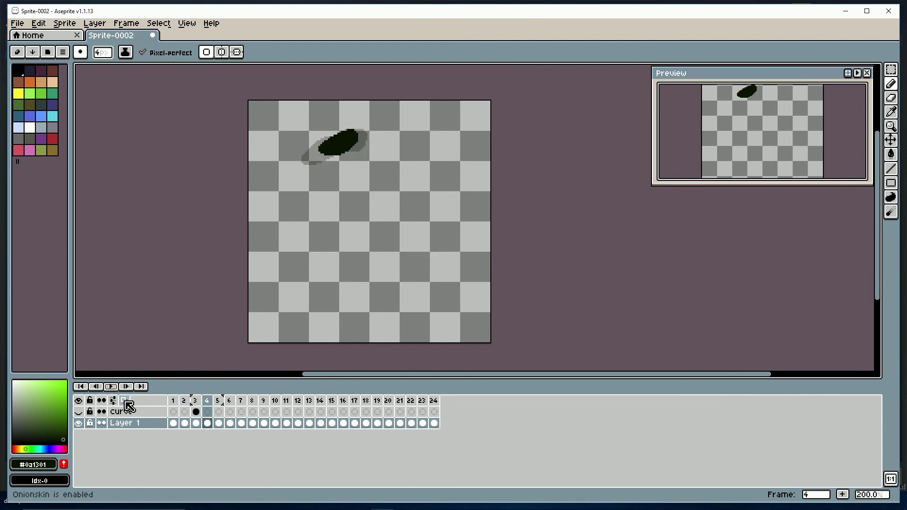
pyautogui.click(125, 400)
pyautogui.click(113, 386)
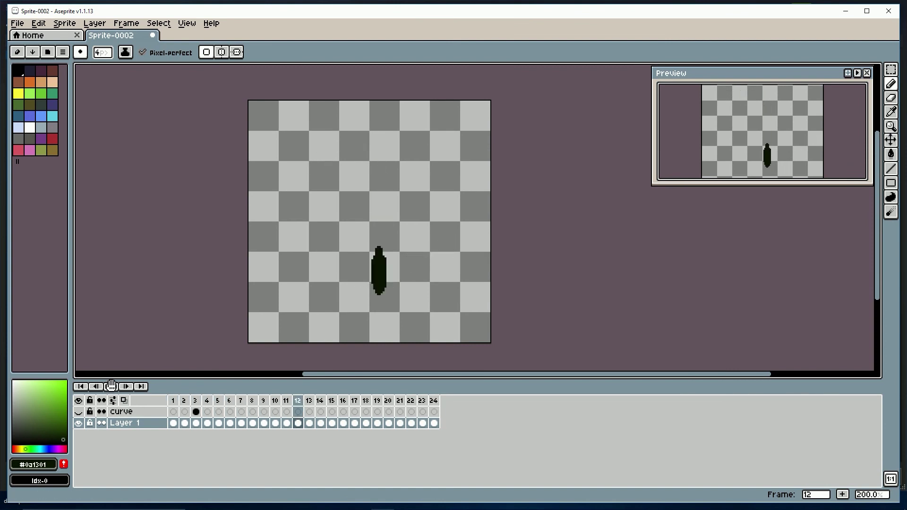